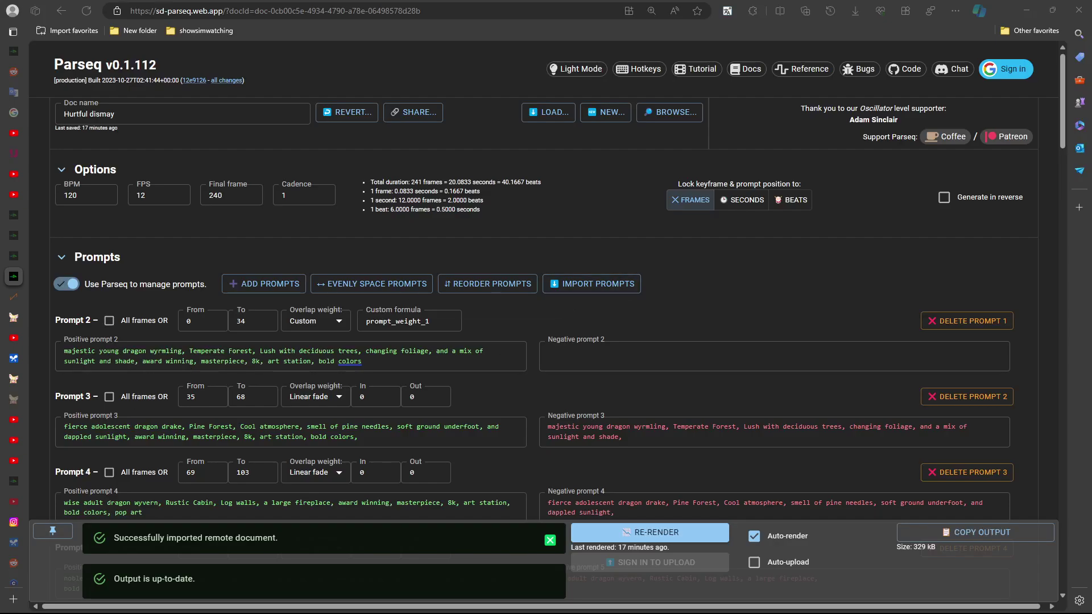
Switch from Parseq to ComfyUI and look over the Deforum node workflow and its dragon image preview.
scroll(666, 300, down, 2)
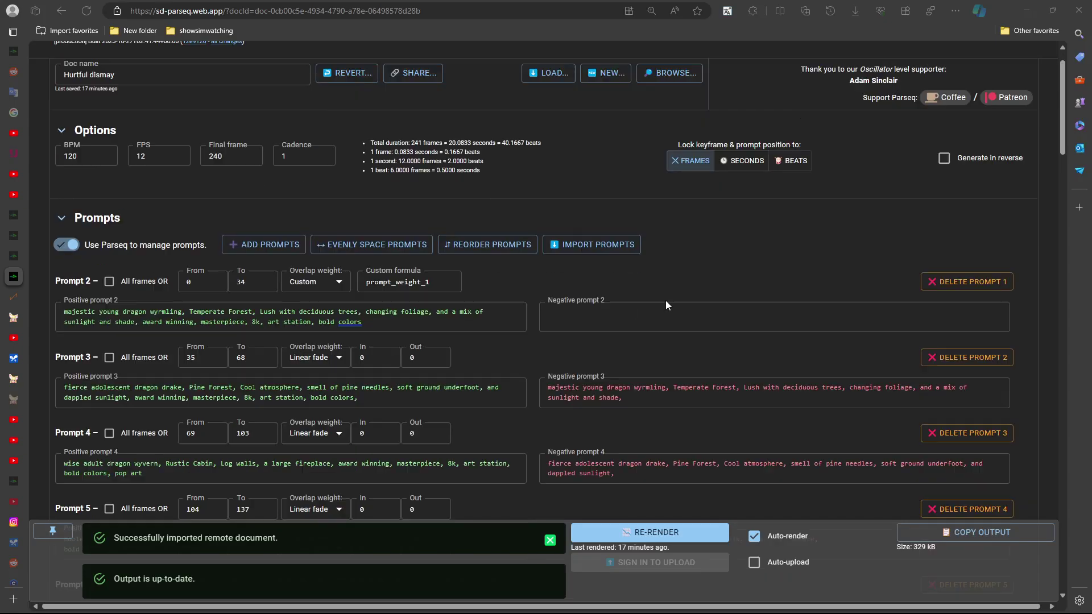
click(13, 317)
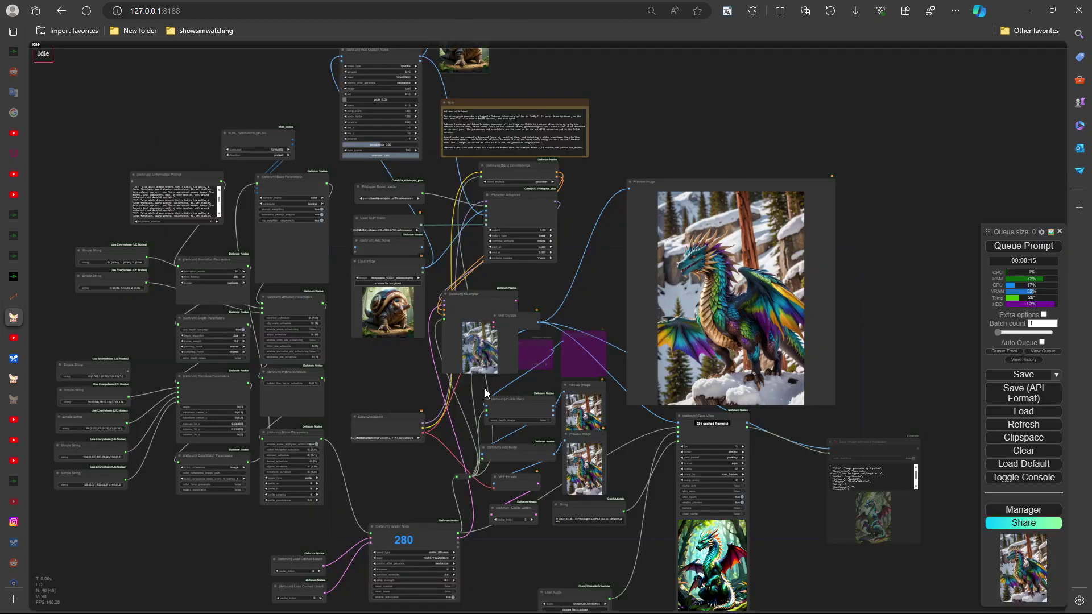
drag(485, 389, 379, 384)
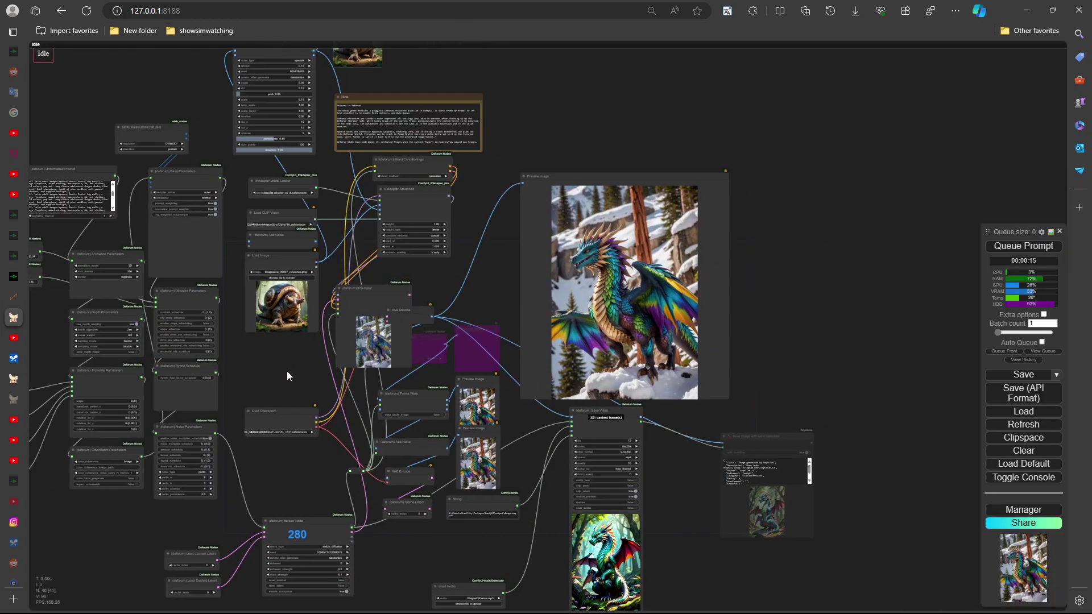
drag(287, 370, 404, 346)
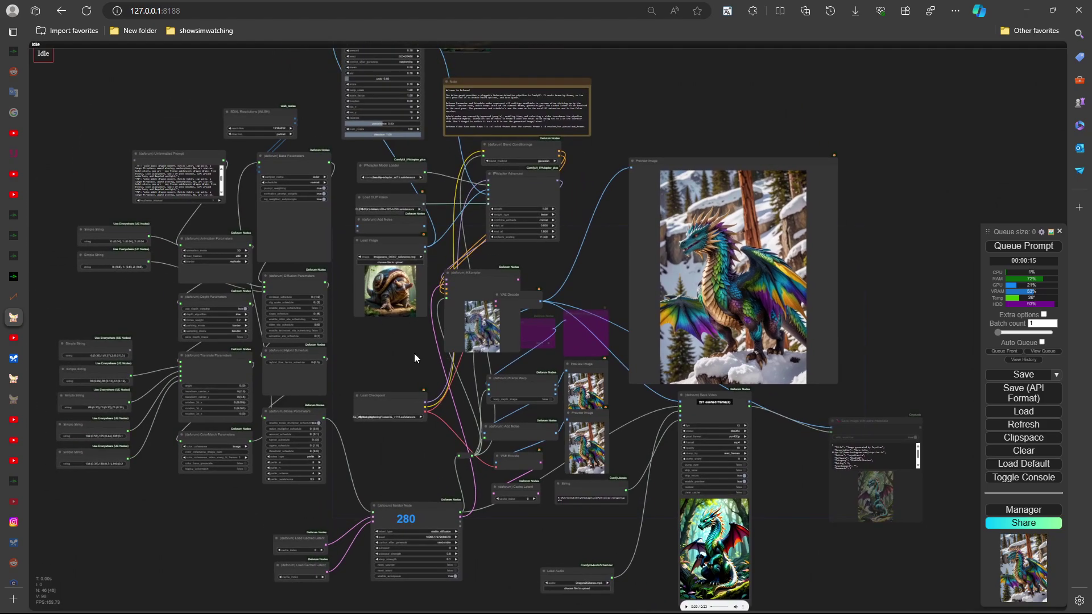
scroll(551, 282, up, 4)
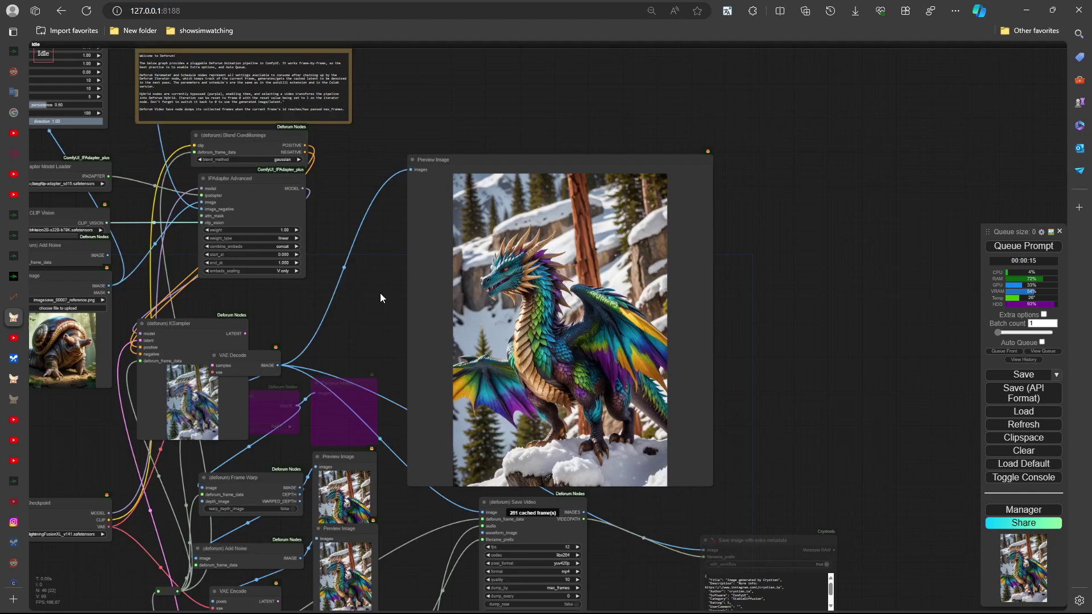
scroll(380, 292, down, 3)
drag(380, 293, 698, 246)
drag(425, 360, 438, 332)
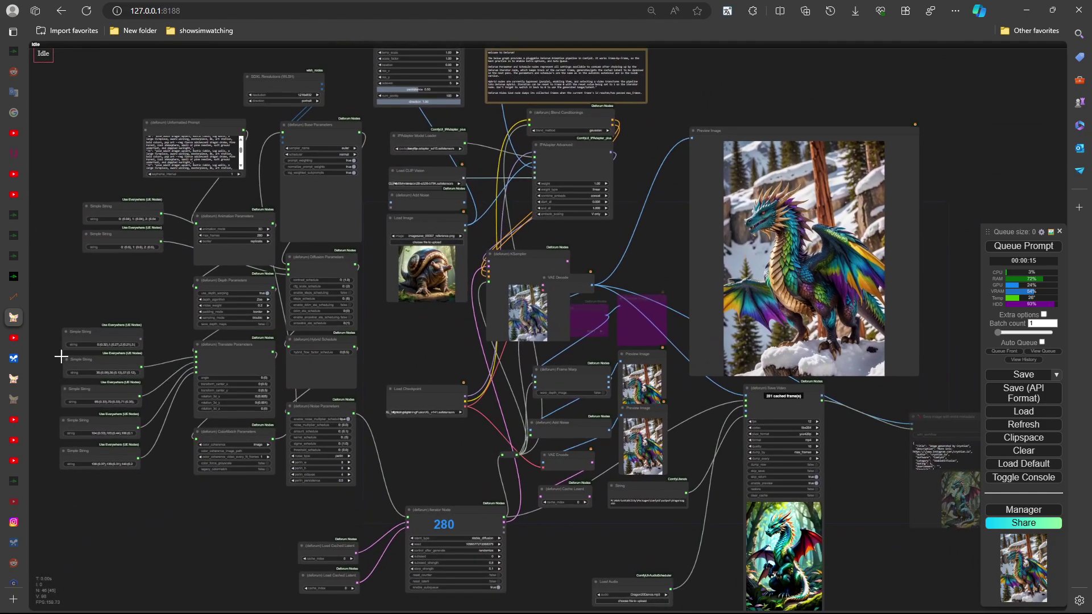
Switch to YouTube, browse the channel's Shorts, and play and pause the short "Hooves Across the Land".
click(14, 338)
scroll(604, 440, down, 5)
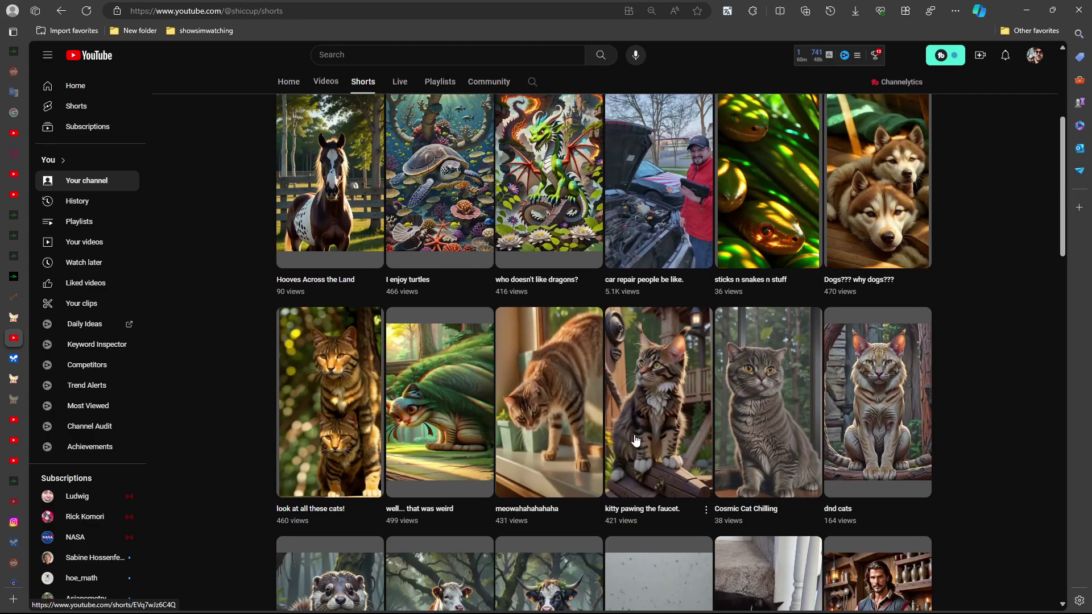
scroll(579, 453, down, 2)
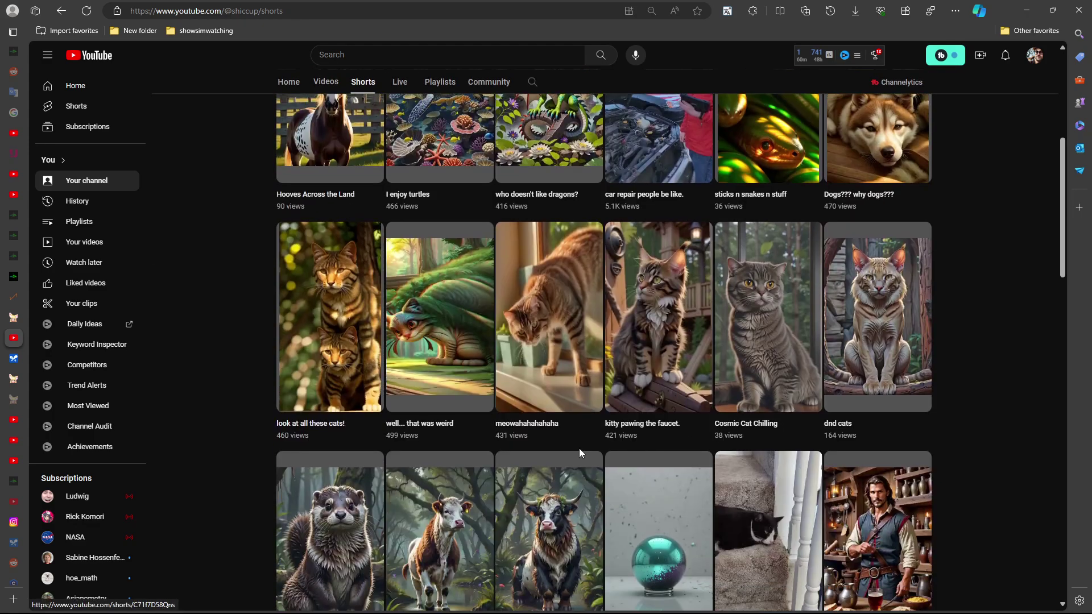
scroll(465, 536, up, 6)
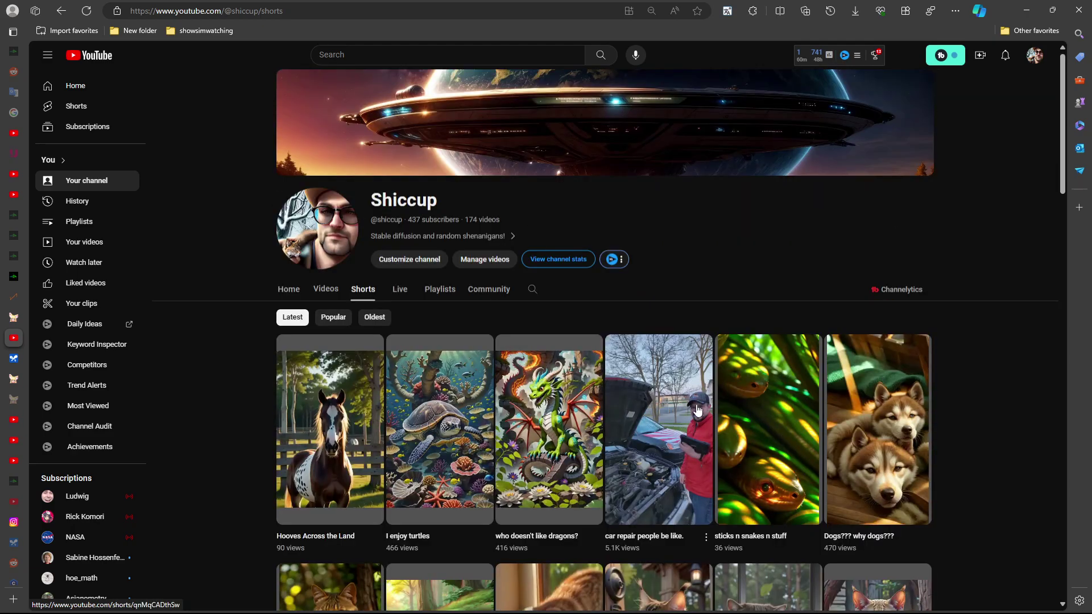
scroll(698, 409, down, 7)
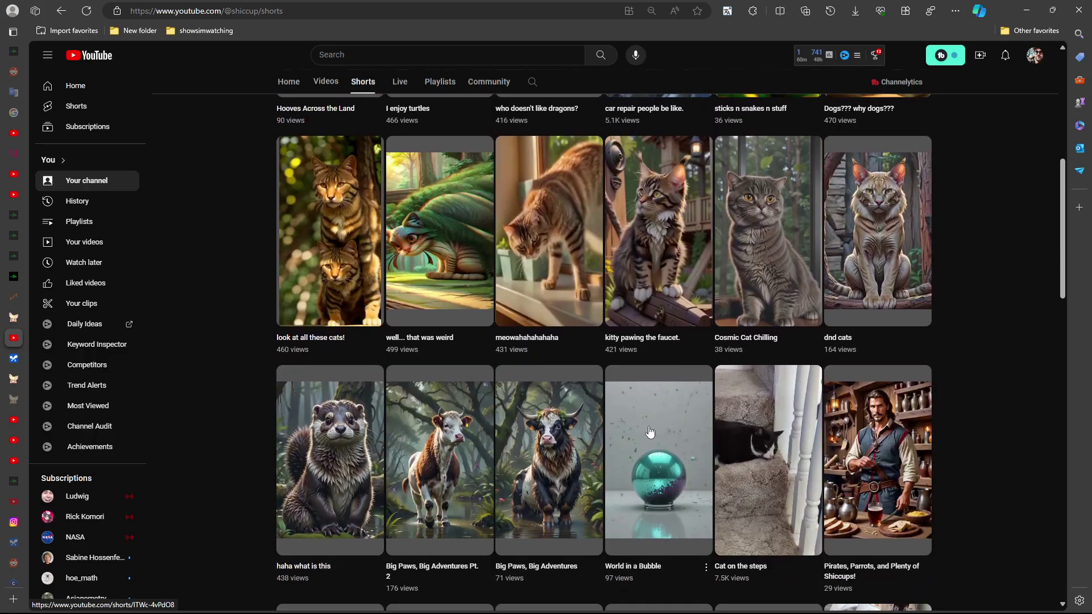
scroll(650, 432, up, 6)
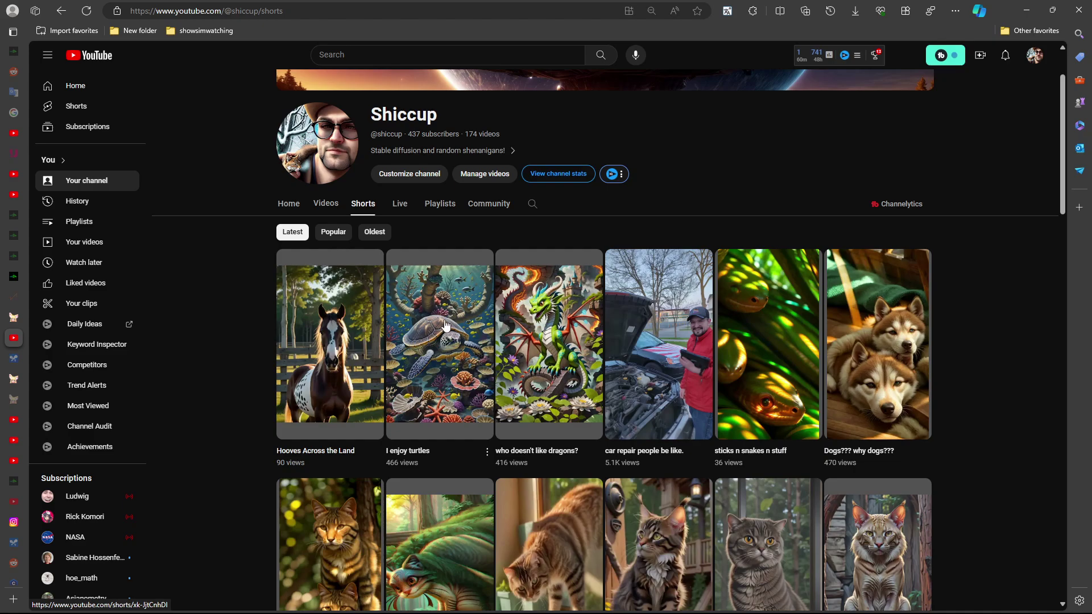
scroll(471, 345, down, 3)
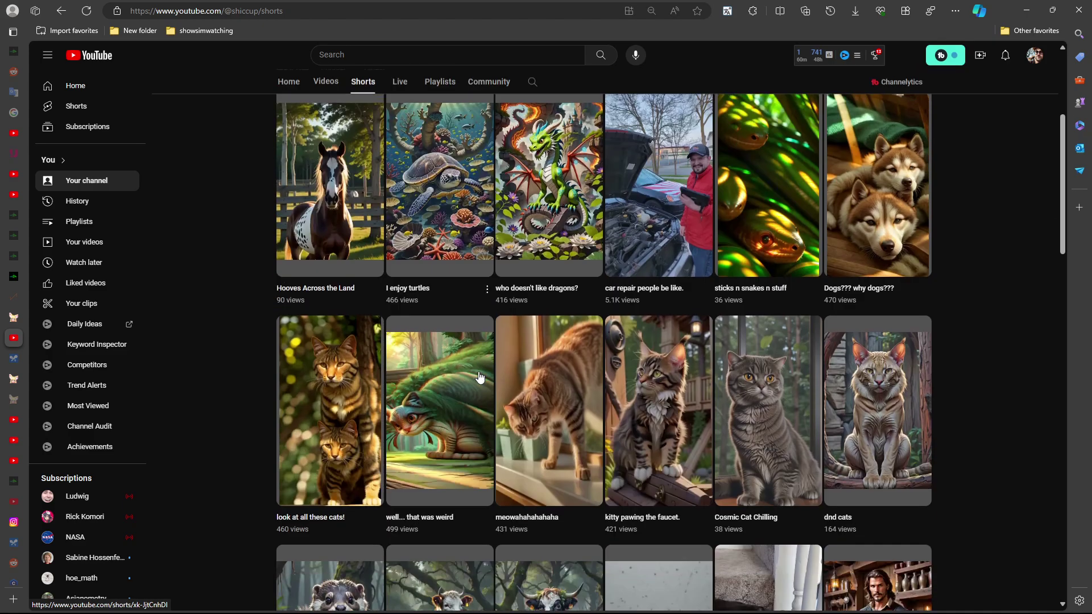
scroll(480, 377, up, 3)
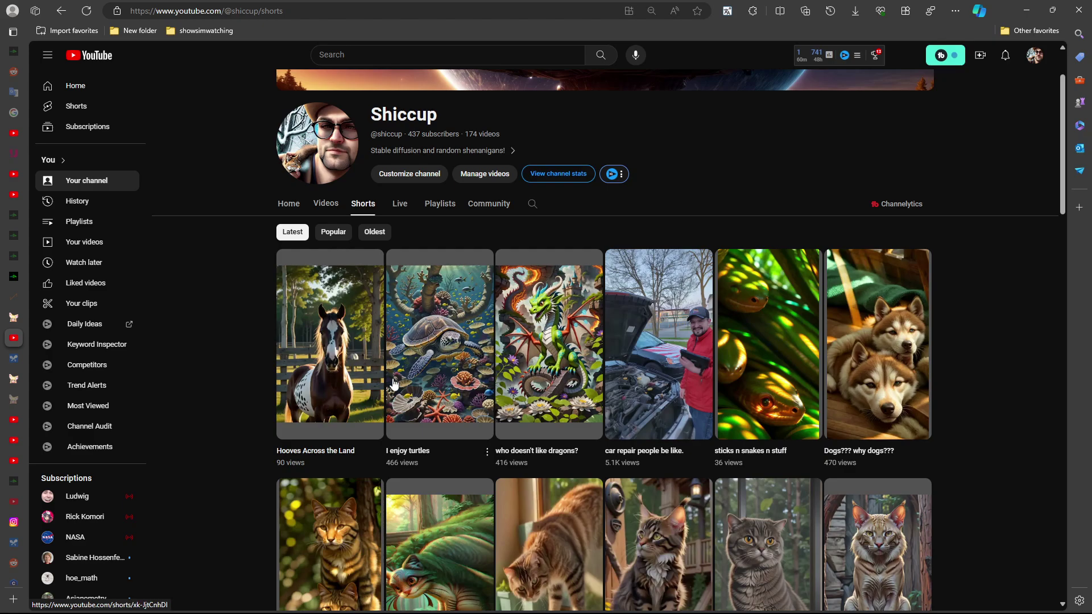
click(329, 331)
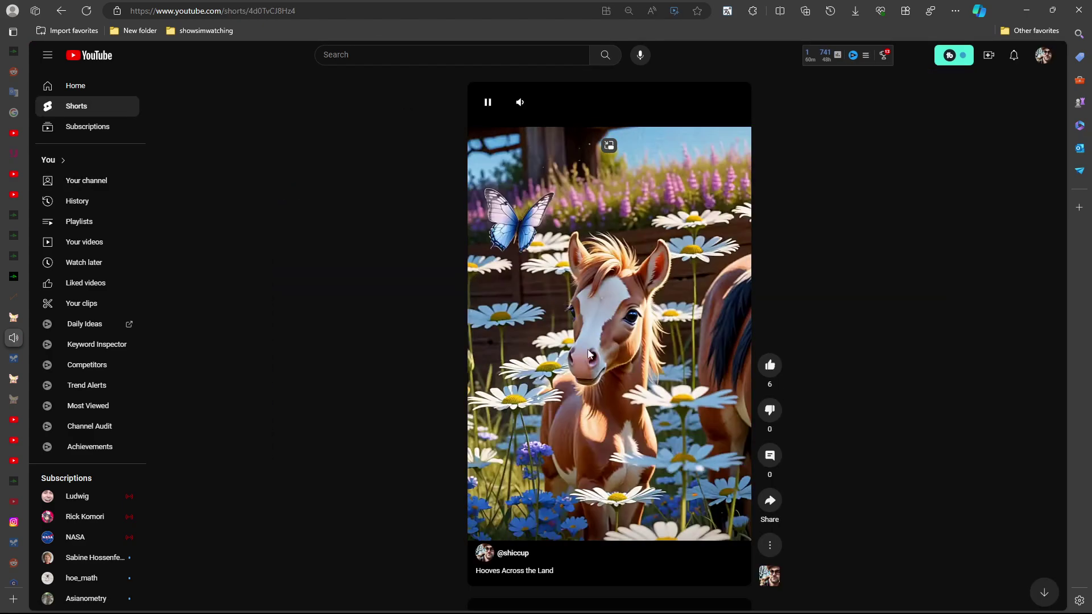
click(648, 378)
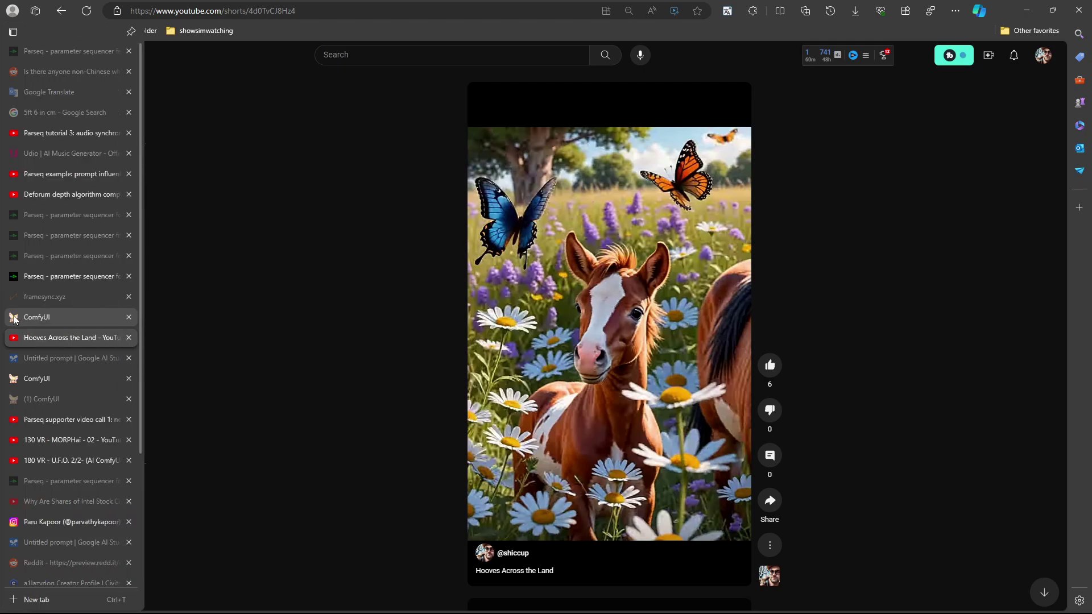
Return to ComfyUI and examine the Deforum workflow from the parameter nodes to the sampler and video output.
click(34, 319)
drag(449, 323, 684, 373)
scroll(506, 421, up, 3)
drag(322, 315, 193, 305)
drag(557, 380, 427, 380)
scroll(426, 402, down, 3)
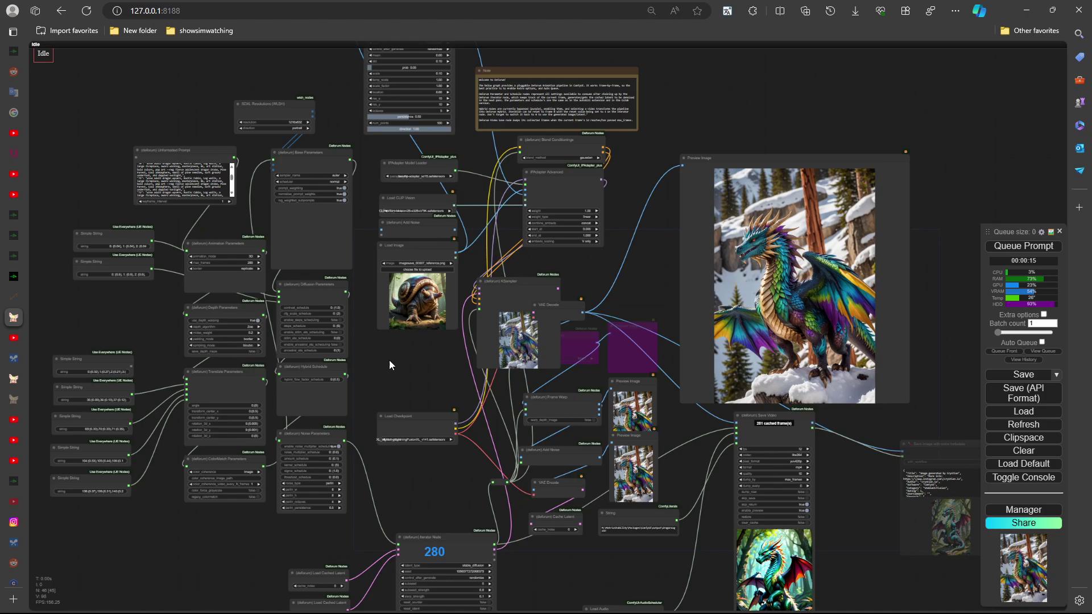
drag(571, 610, 595, 555)
drag(446, 446, 476, 507)
drag(424, 400, 542, 418)
Switch to framesync.xyz and examine the keyframe values generated from Dragon20Dance.mp3 together with the wave settings.
click(14, 277)
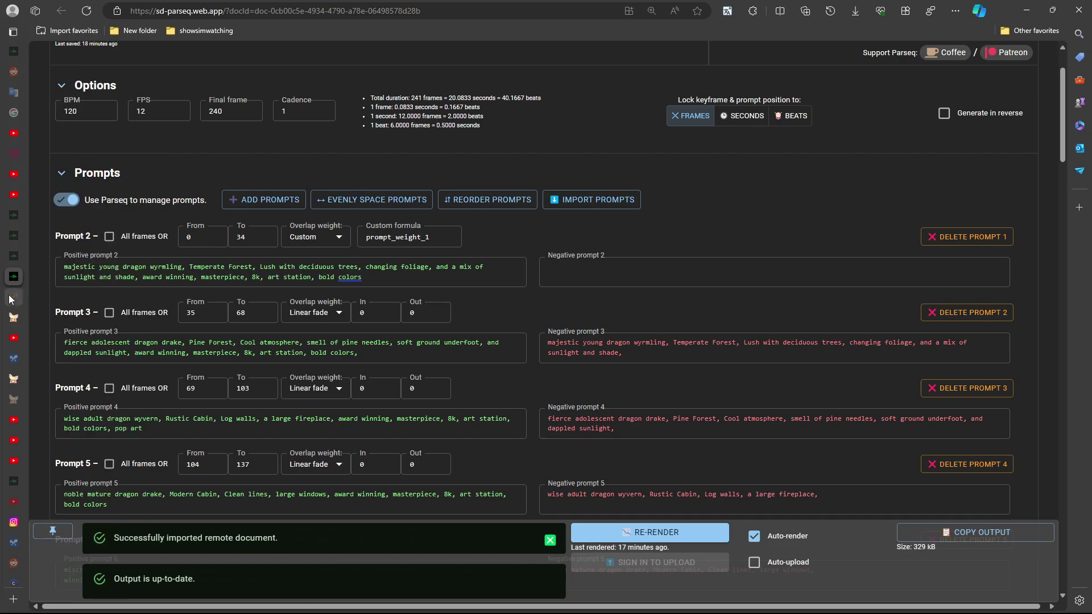
click(11, 297)
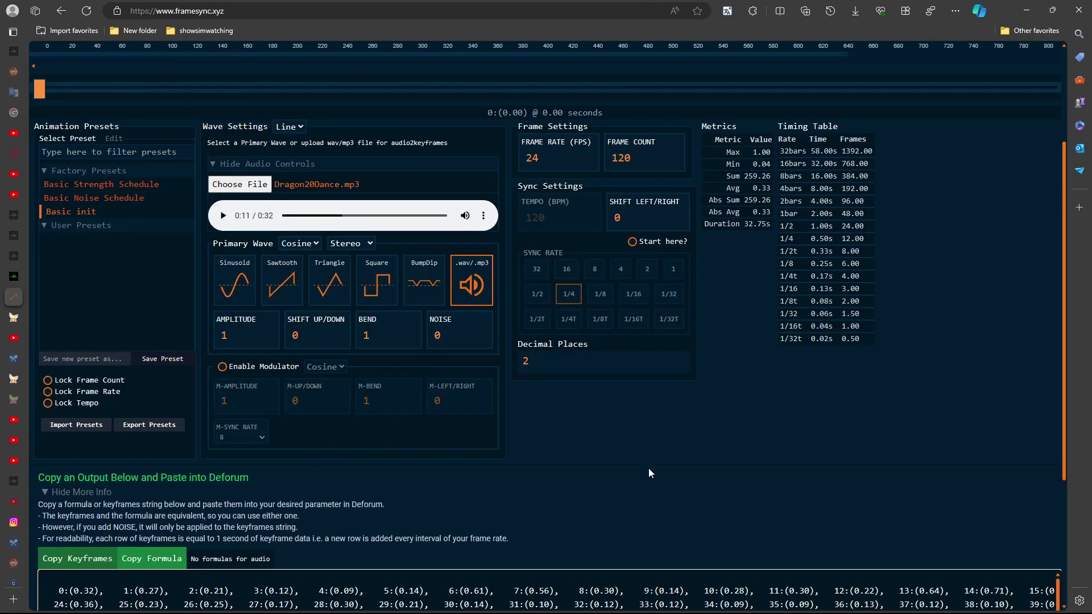
scroll(648, 473, down, 3)
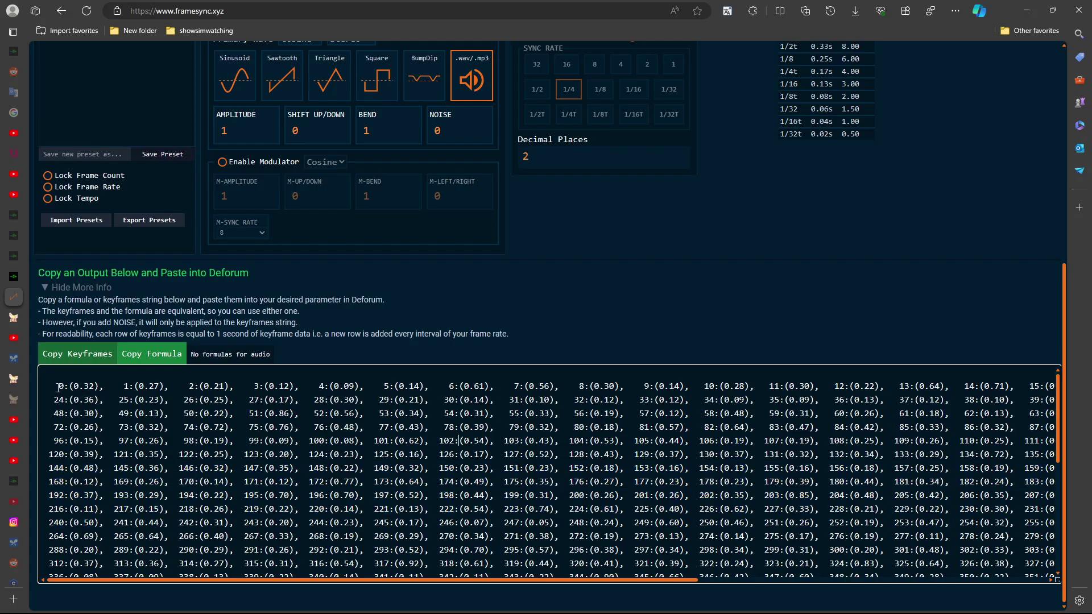
drag(58, 388, 858, 532)
scroll(721, 485, up, 3)
scroll(721, 485, down, 3)
click(539, 469)
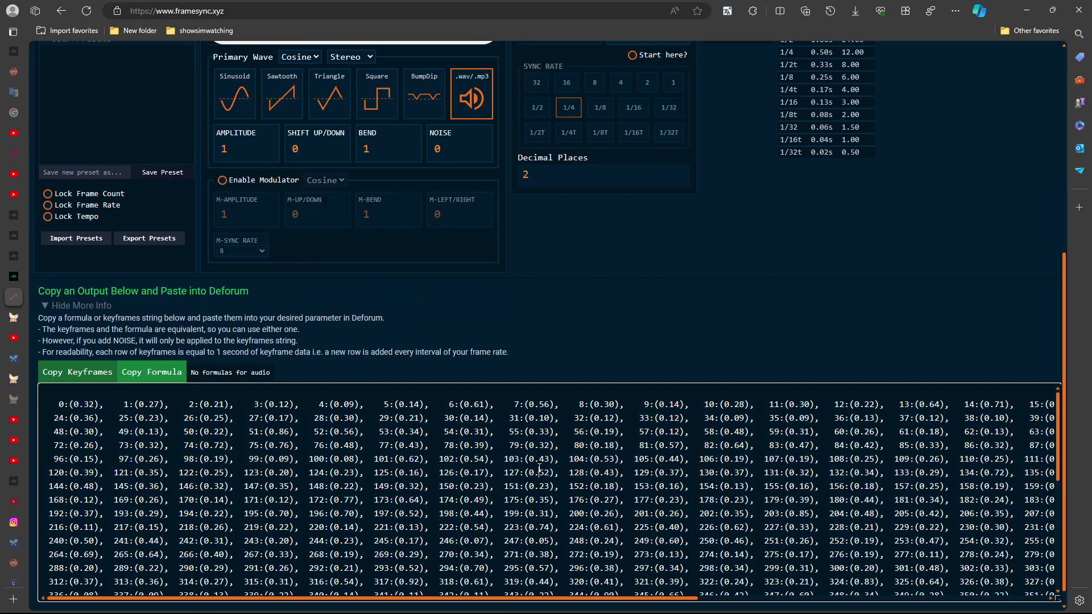
scroll(573, 331, up, 4)
scroll(553, 342, down, 4)
scroll(654, 286, up, 4)
scroll(654, 376, down, 4)
Revisit the ComfyUI workflow, switch back to Parseq, and review the document's prompts, managed fields and preview.
click(22, 319)
drag(541, 429, 428, 383)
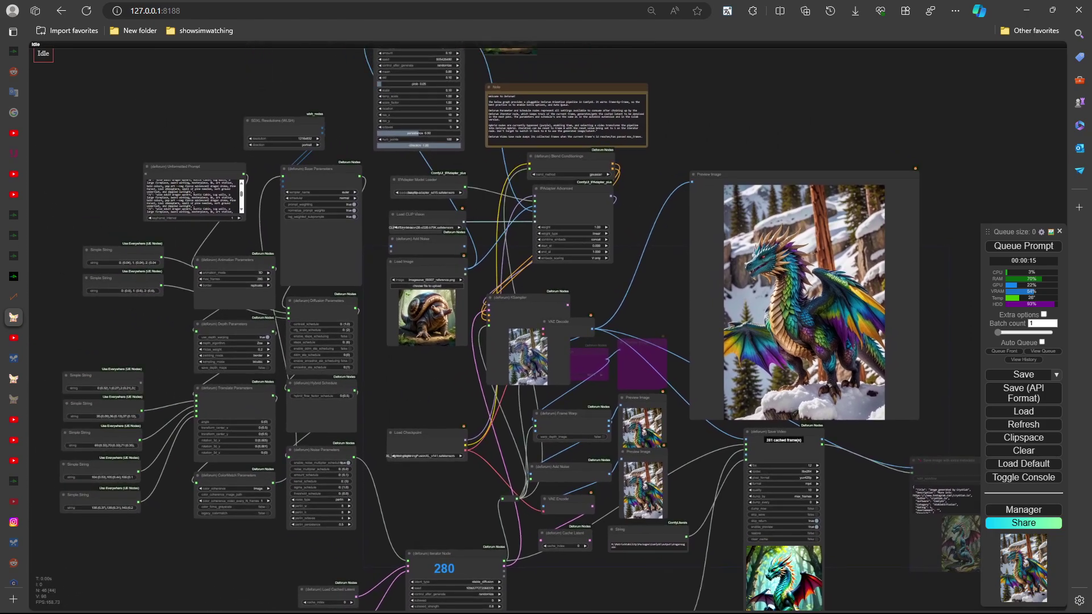
click(18, 279)
scroll(447, 293, down, 14)
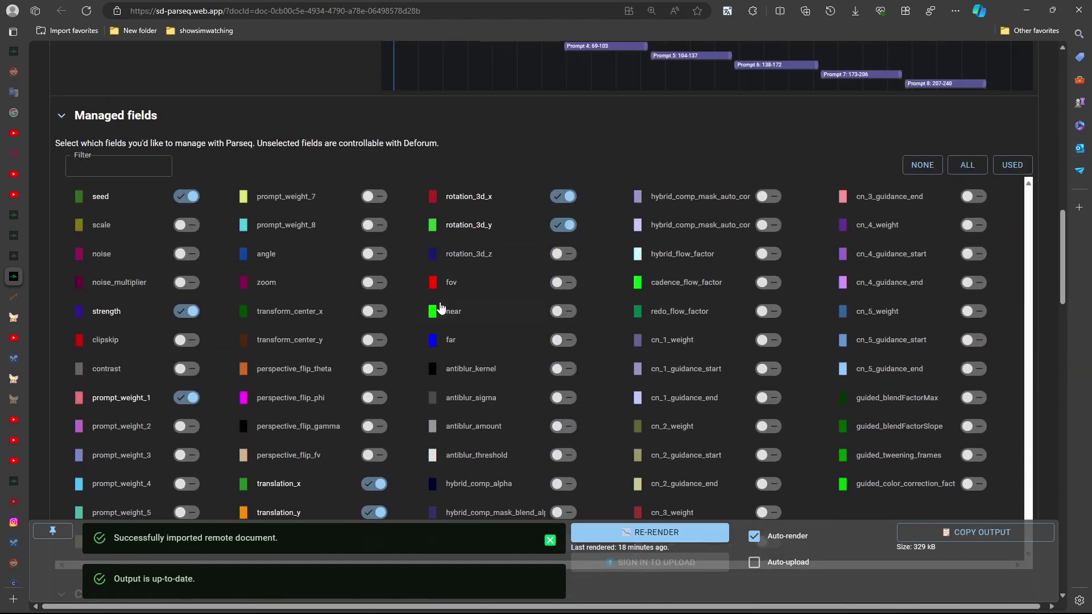
scroll(432, 299, up, 7)
scroll(425, 302, down, 2)
scroll(425, 302, up, 10)
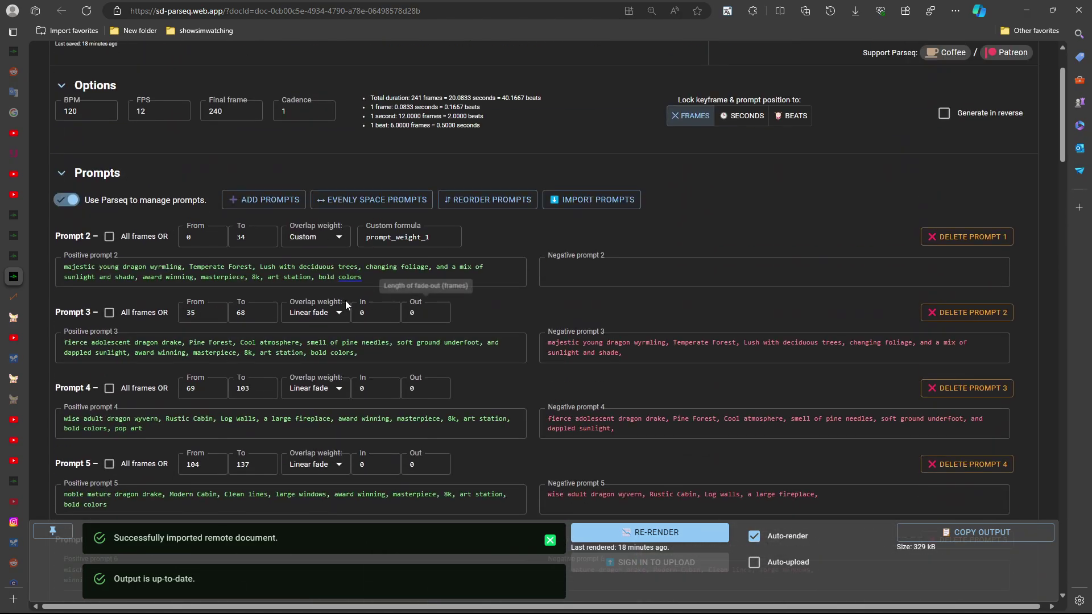
scroll(346, 300, down, 20)
scroll(358, 322, down, 13)
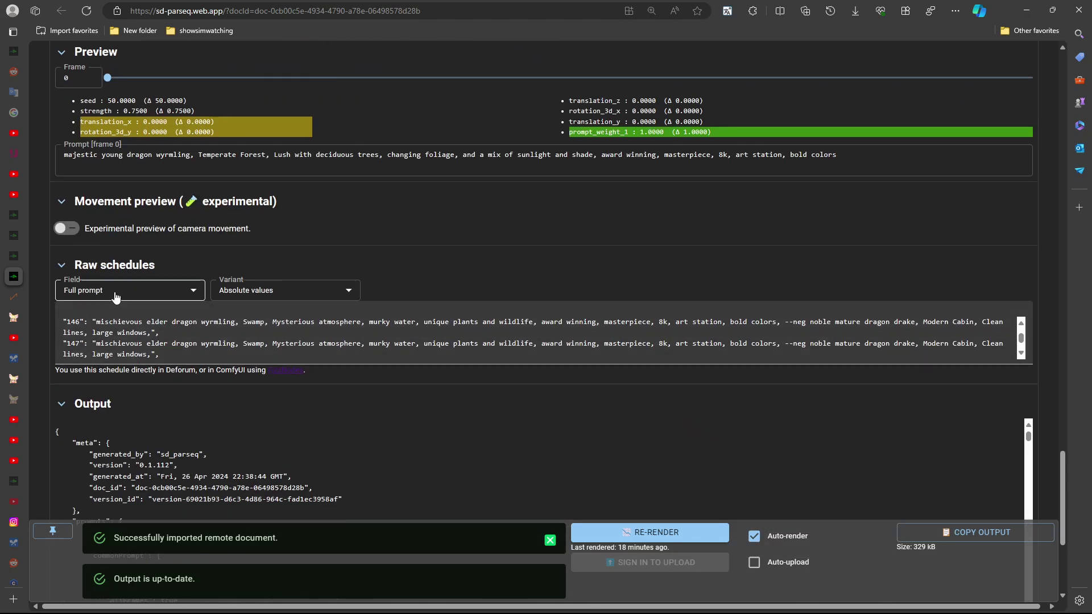
Display the translation_x field in the raw schedules.
click(120, 291)
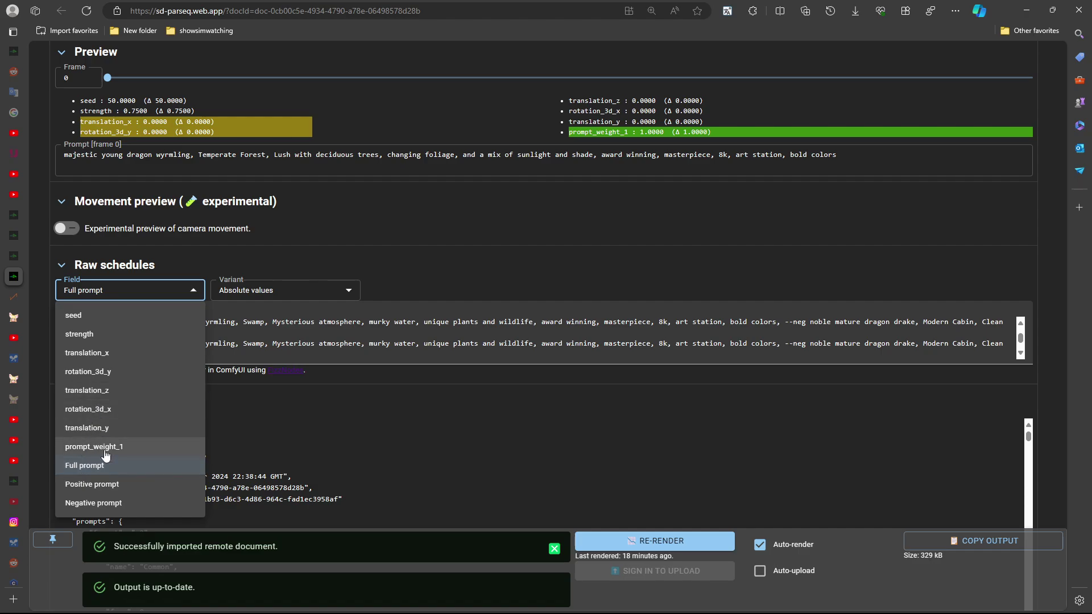
click(152, 349)
scroll(337, 339, down, 2)
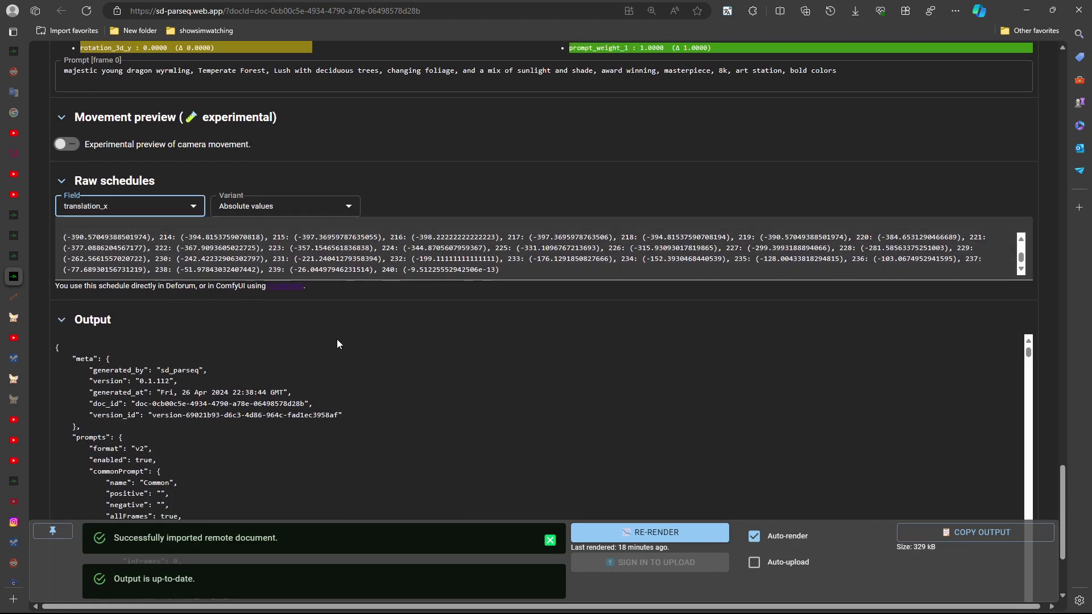
Review the field graph, managed fields and keyframe grid, then open frame 0's strength interpolation cell and leave it empty.
scroll(384, 340, up, 10)
scroll(353, 271, up, 4)
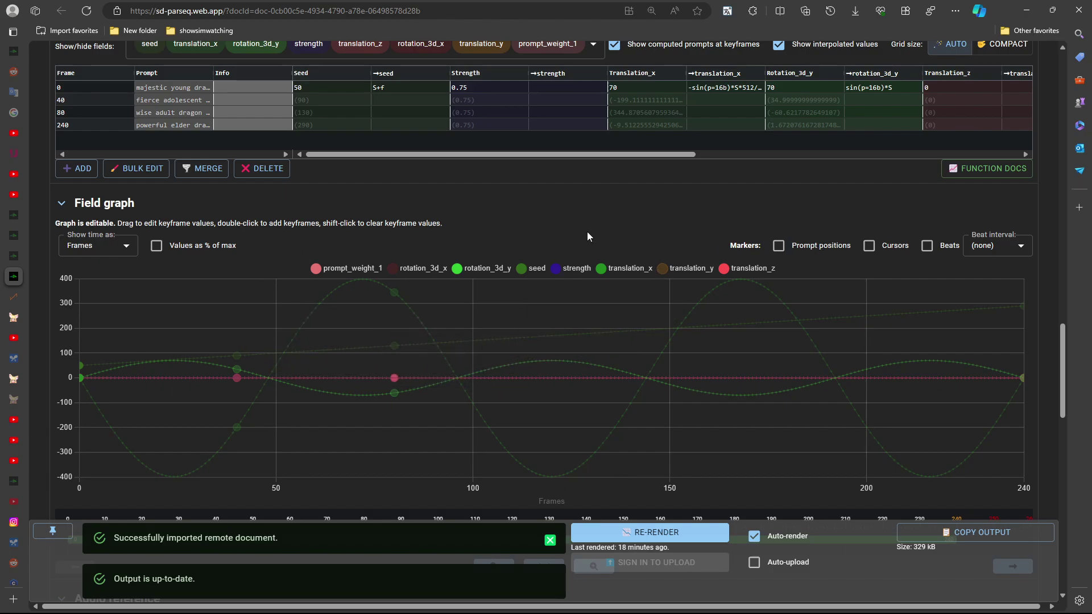
scroll(586, 231, up, 4)
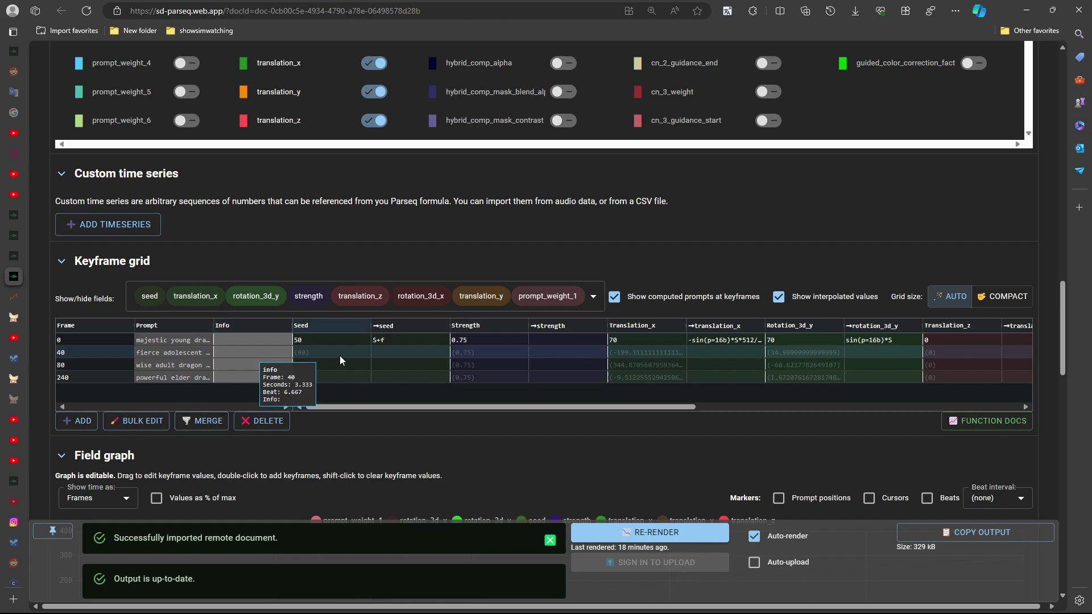
scroll(397, 333, down, 1)
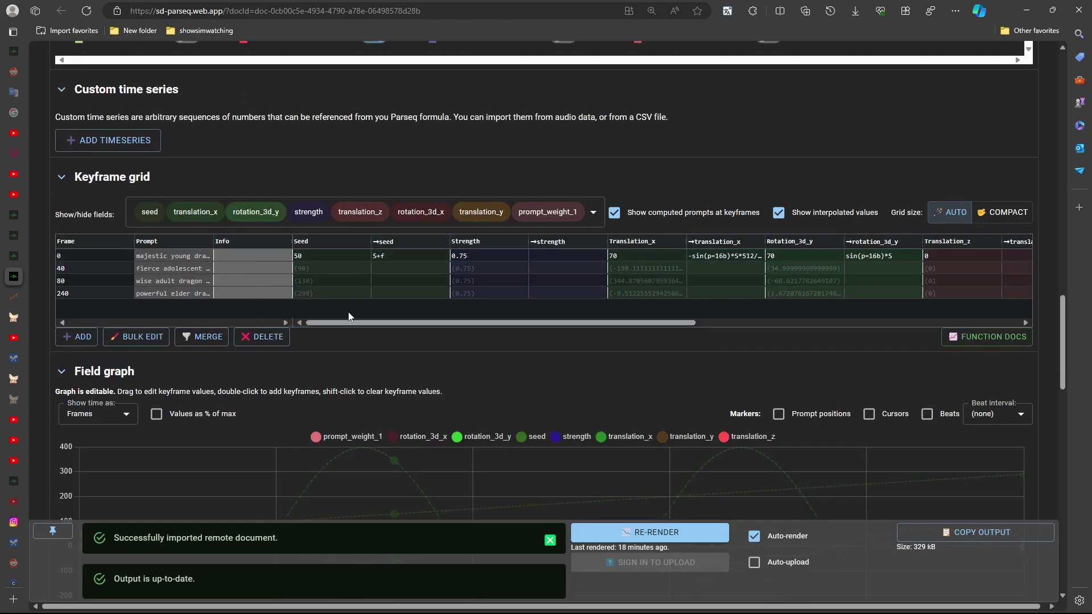
scroll(401, 367, up, 10)
scroll(402, 367, down, 4)
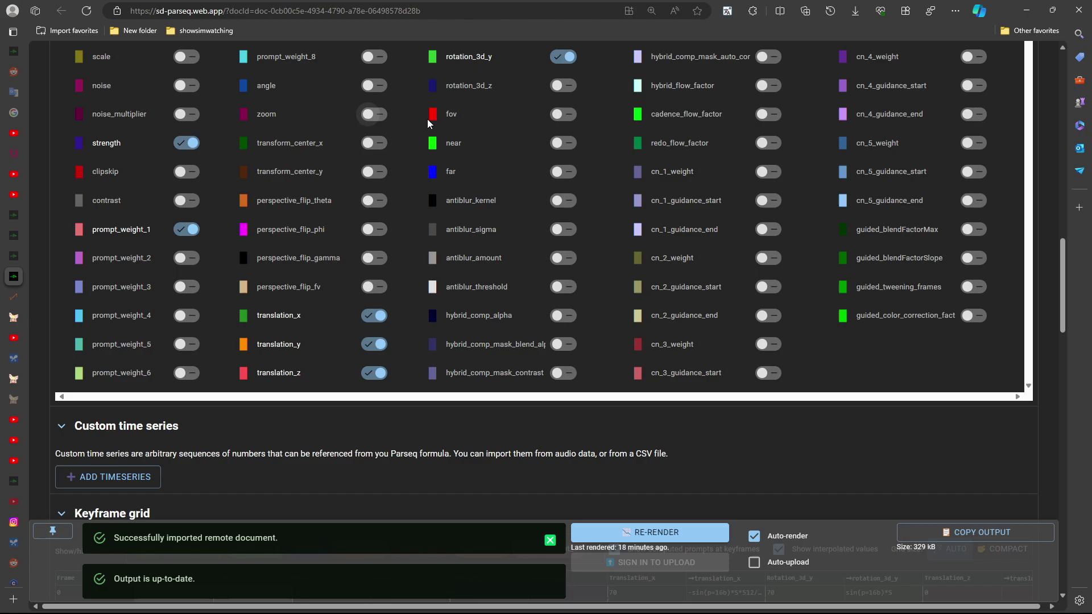
scroll(393, 318, up, 6)
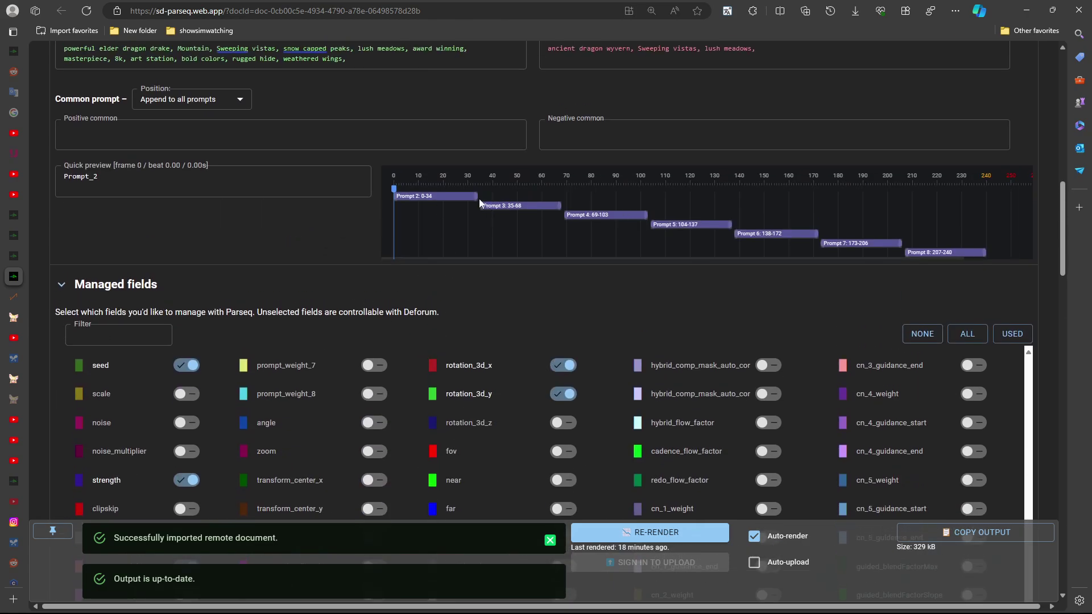
scroll(539, 303, down, 5)
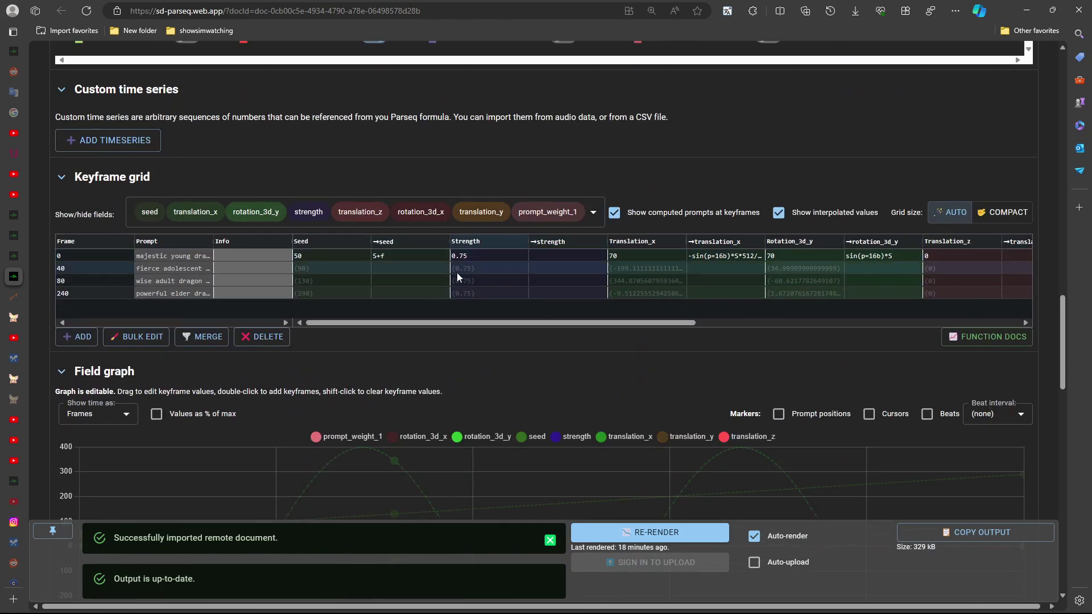
double_click(568, 255)
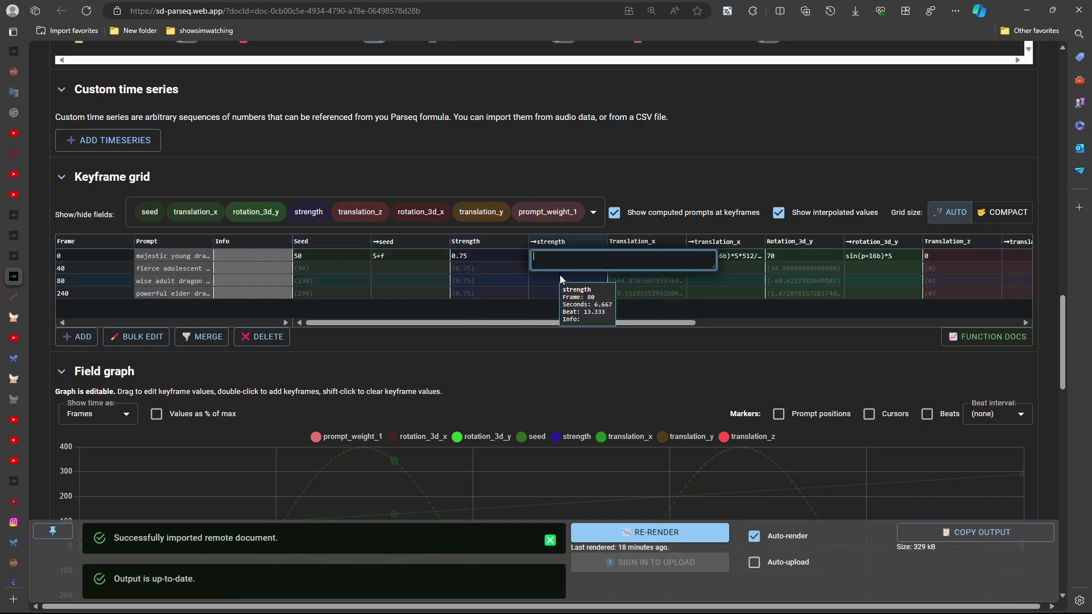
click(560, 277)
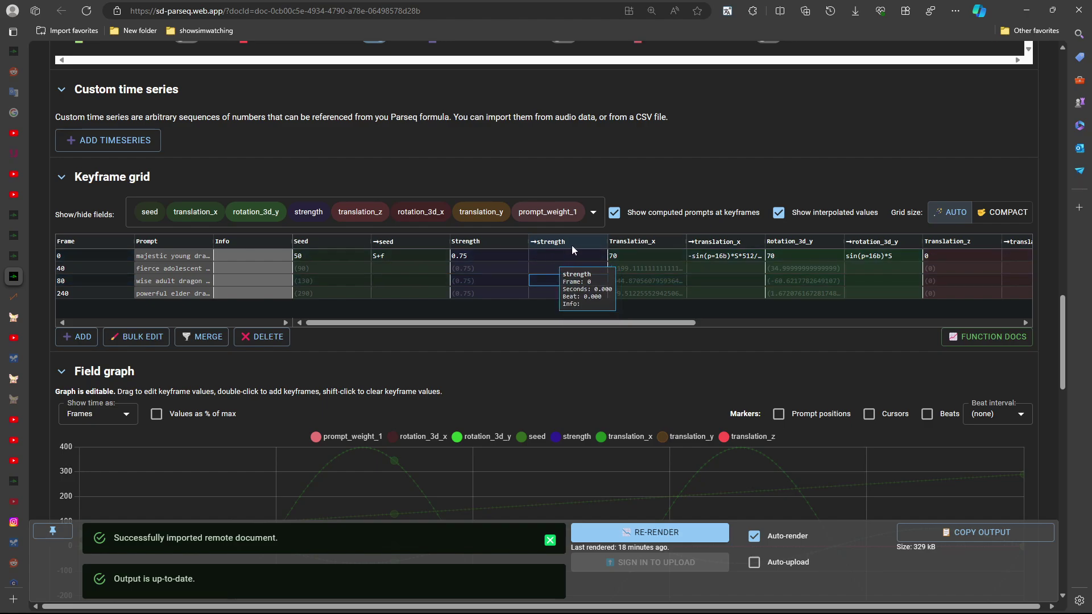
Copy the prompt_weight_1 formula from Prompt 2 and insert it after "majestic young dragon wyrmling" in that prompt's positive text.
scroll(500, 252, down, 5)
scroll(458, 341, up, 1)
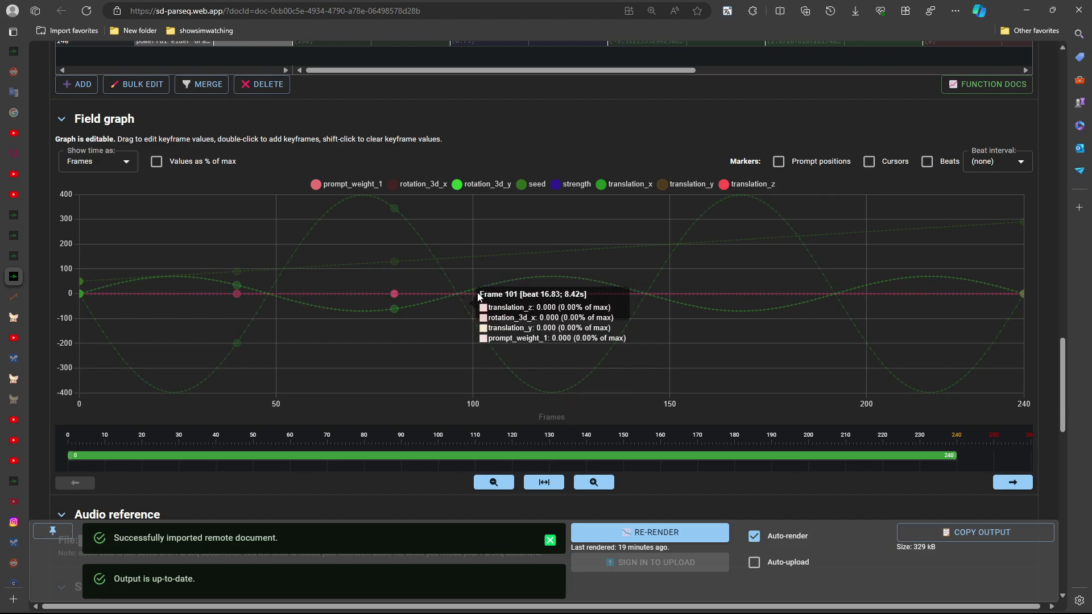
scroll(479, 296, down, 3)
scroll(480, 293, up, 12)
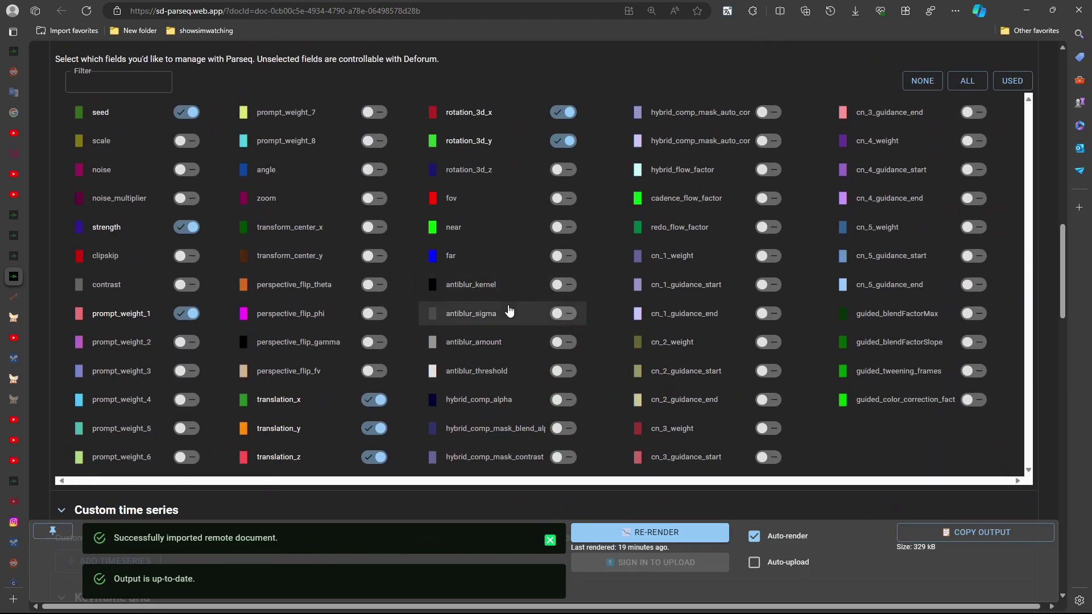
scroll(509, 310, up, 15)
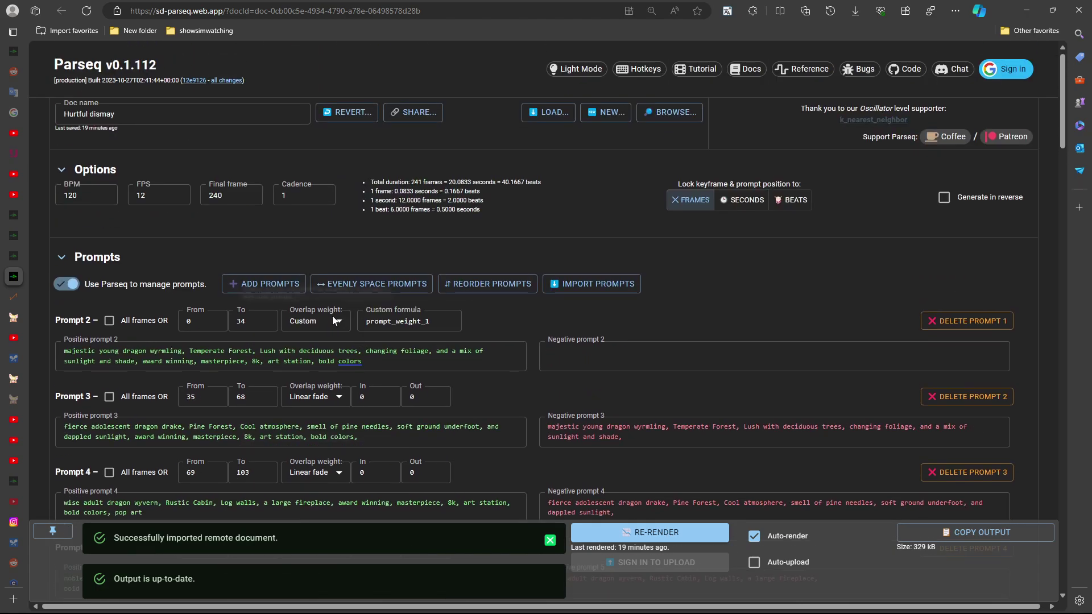
scroll(330, 335, down, 3)
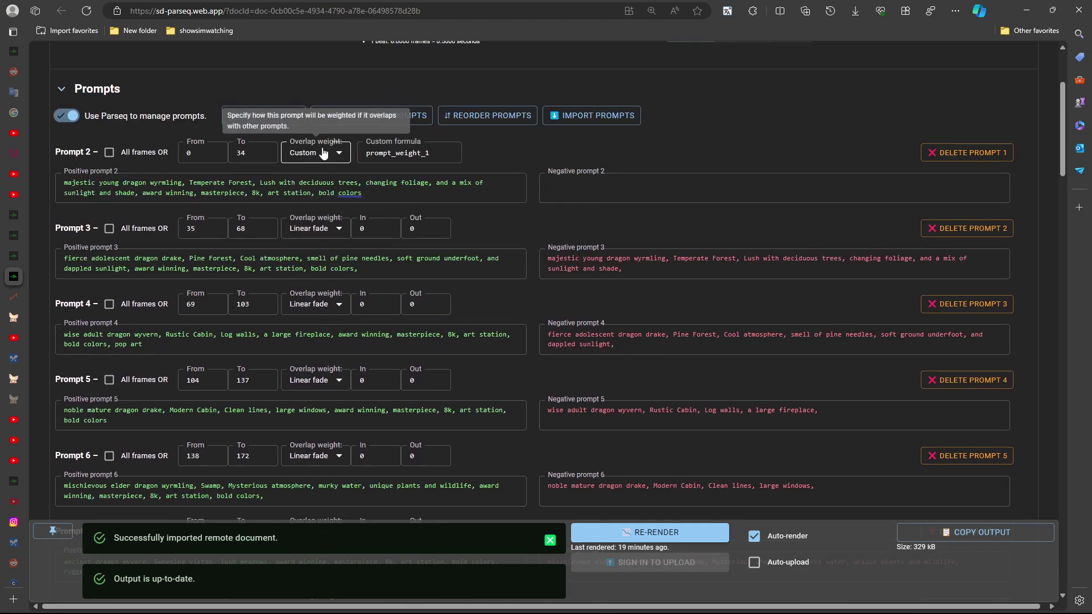
double_click(403, 153)
key(ctrl+c)
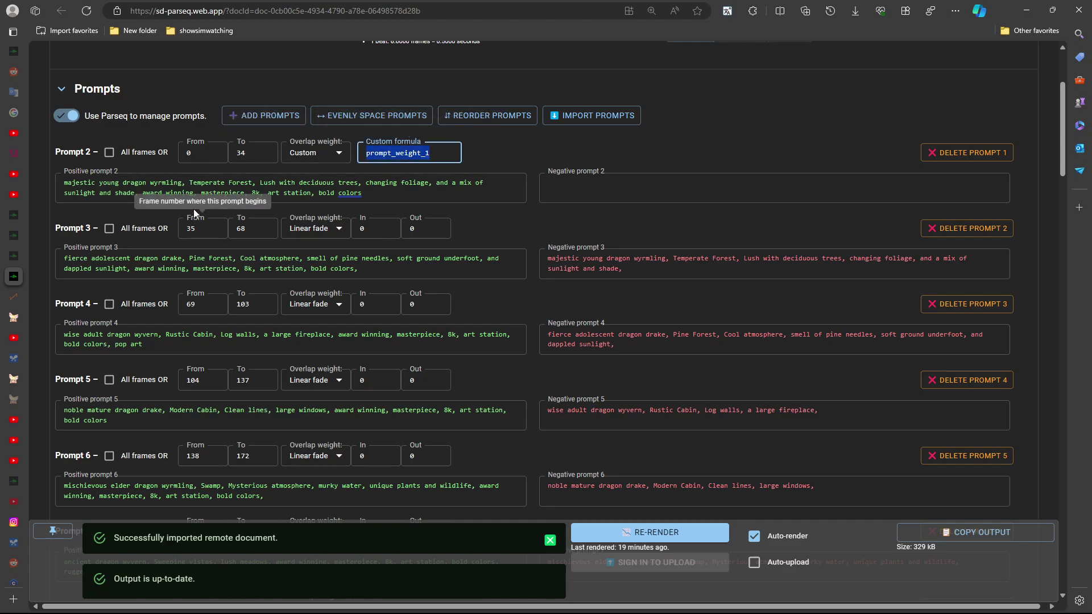
click(182, 184)
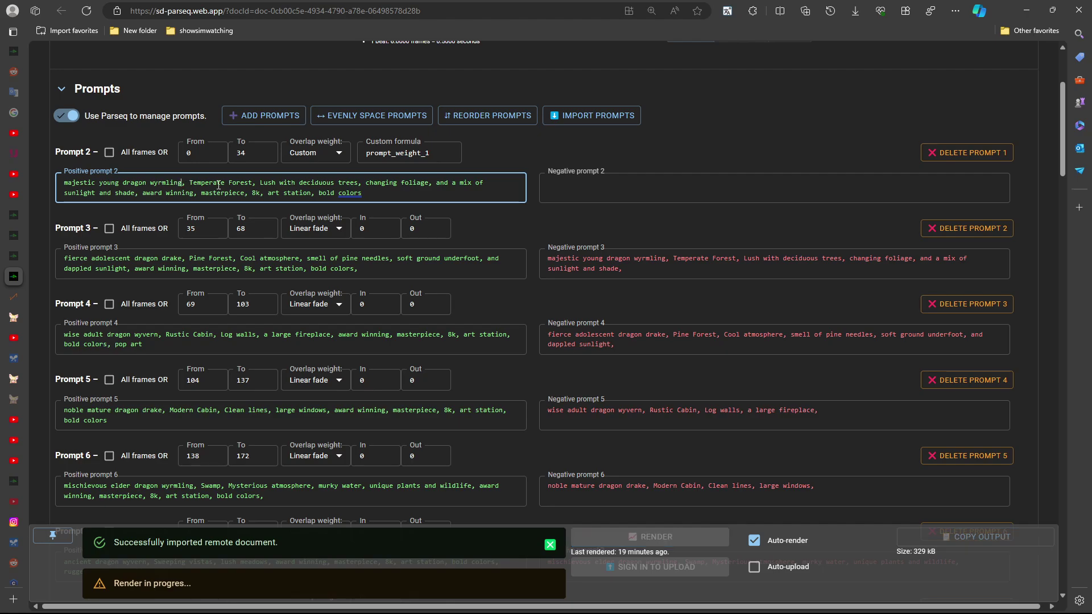
key(ctrl+v)
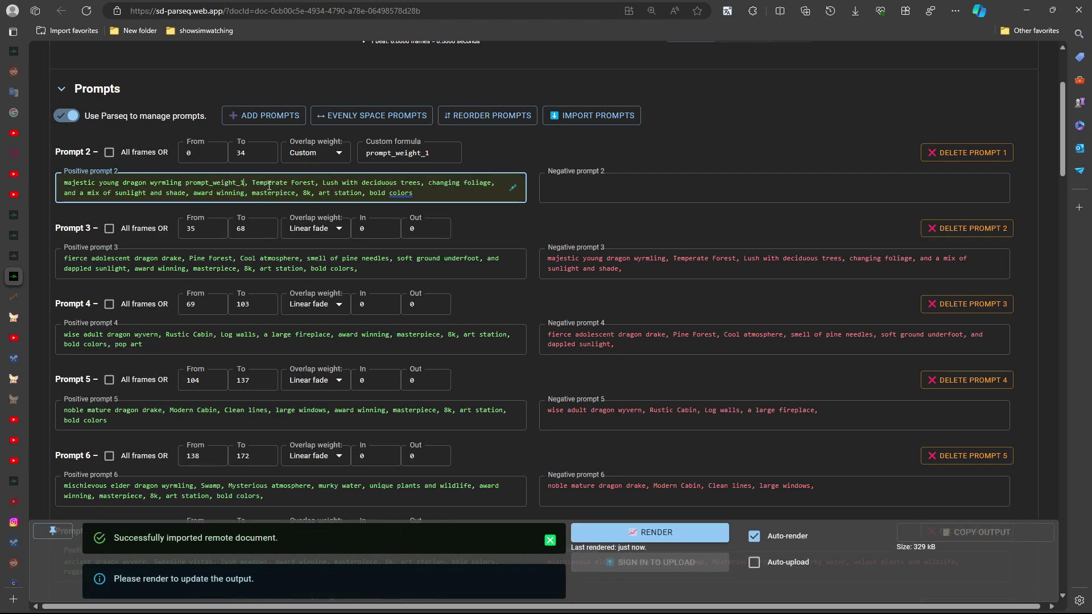
Raise the frame 80 points in the field graph, taking strength to about 112.48 and translation_z to about 175.53.
scroll(435, 302, down, 15)
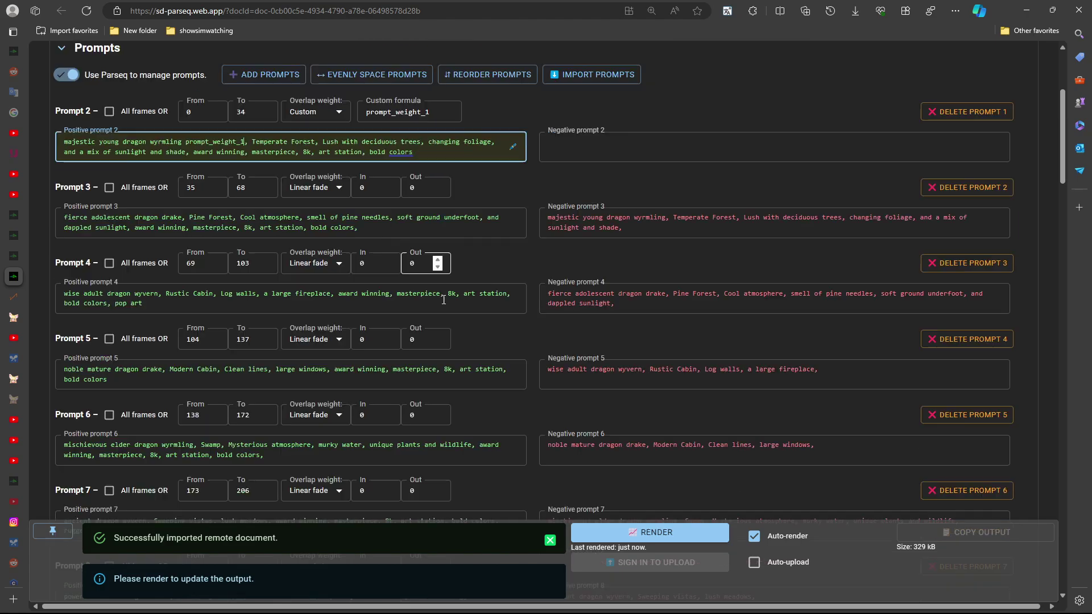
scroll(435, 398, down, 9)
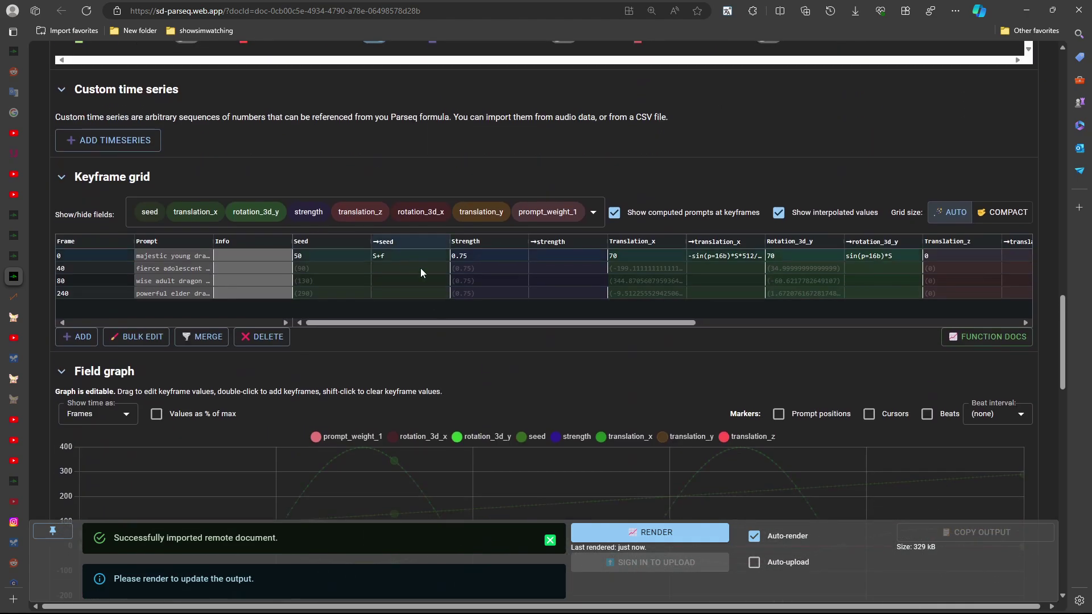
scroll(425, 339, up, 1)
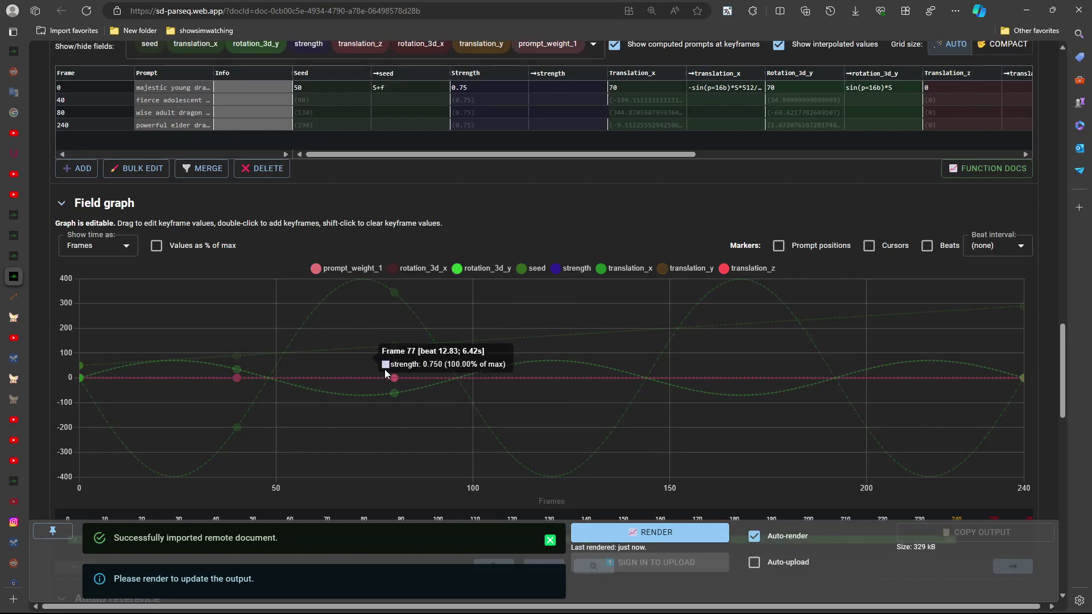
drag(394, 378, 394, 328)
drag(395, 379, 395, 337)
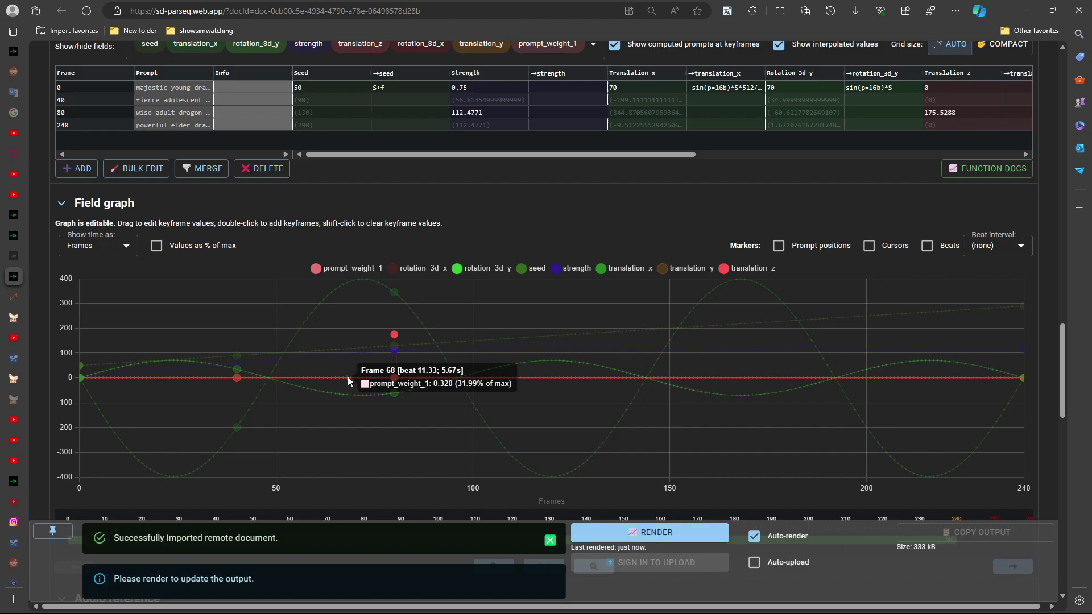
Review the positive and negative texts of all prompts, the prompt timeline and the managed fields selection.
scroll(335, 354, up, 15)
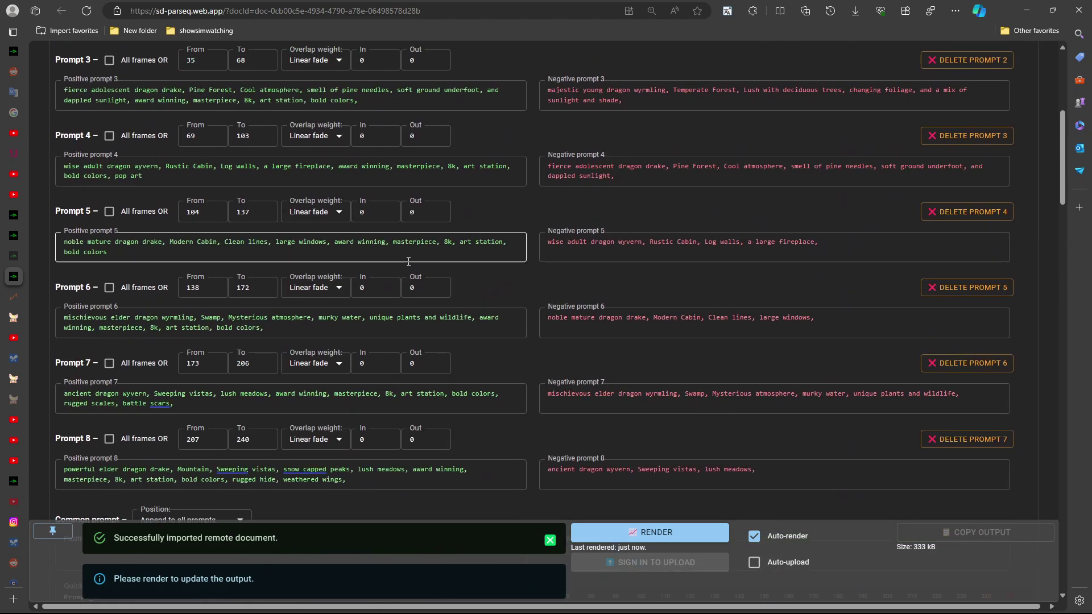
scroll(534, 284, up, 2)
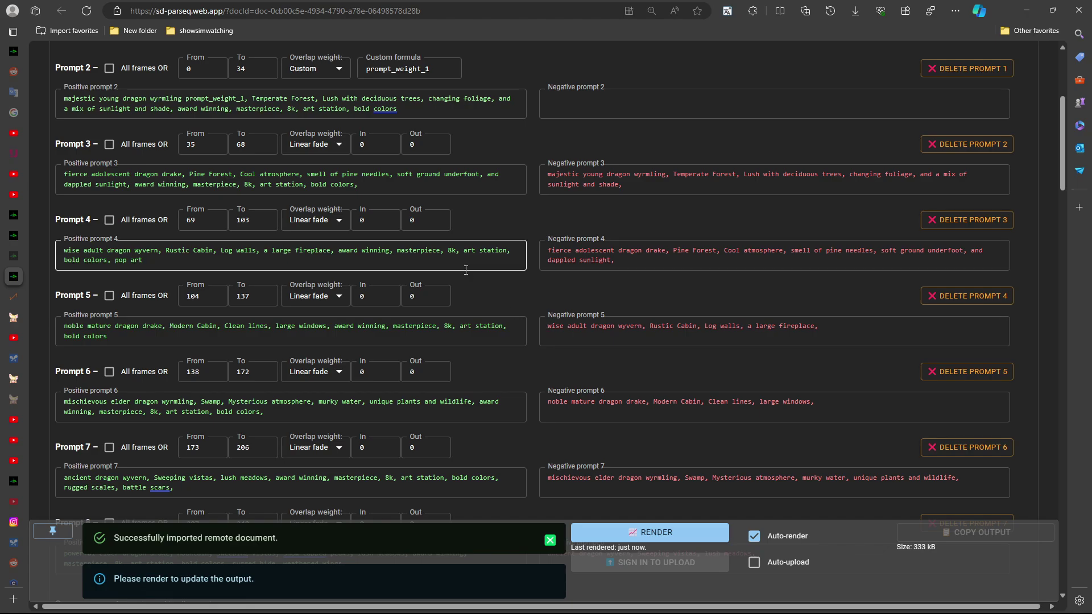
scroll(520, 291, up, 6)
scroll(518, 291, down, 20)
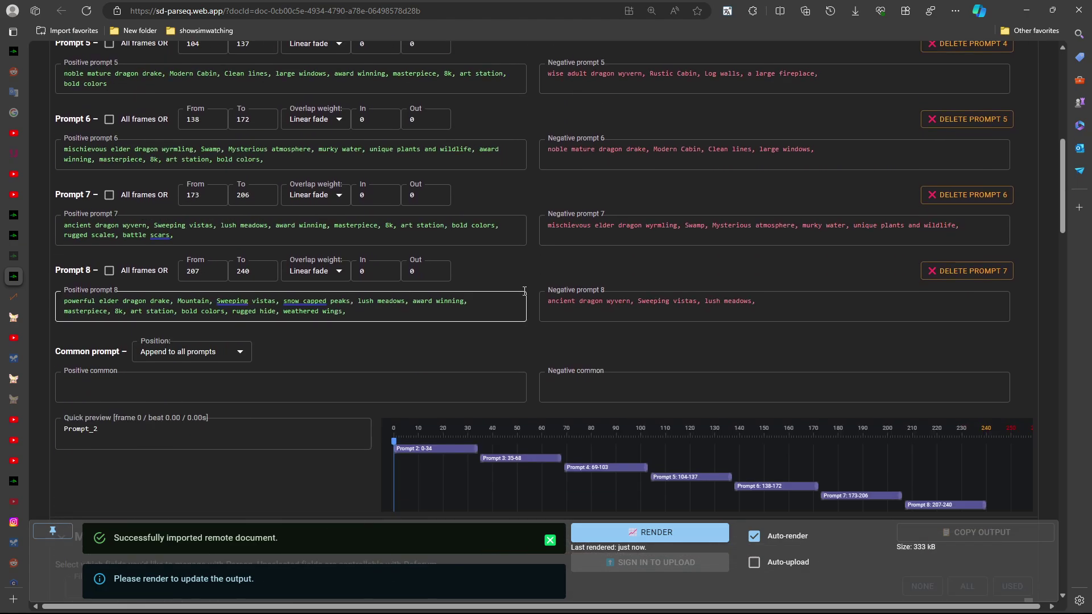
scroll(540, 347, down, 5)
scroll(540, 347, up, 9)
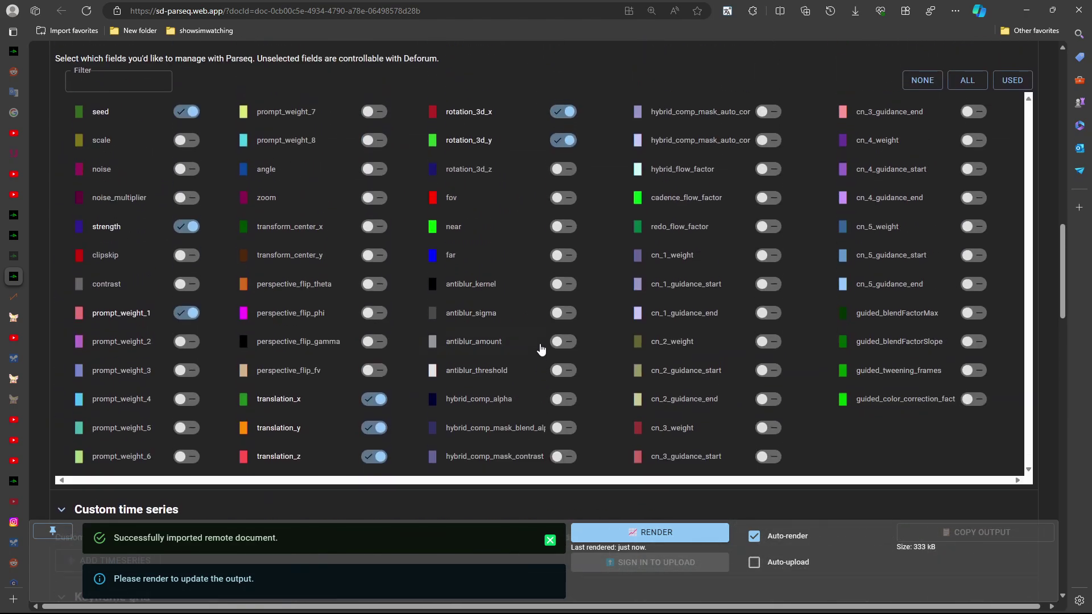
scroll(376, 311, up, 5)
scroll(441, 302, down, 12)
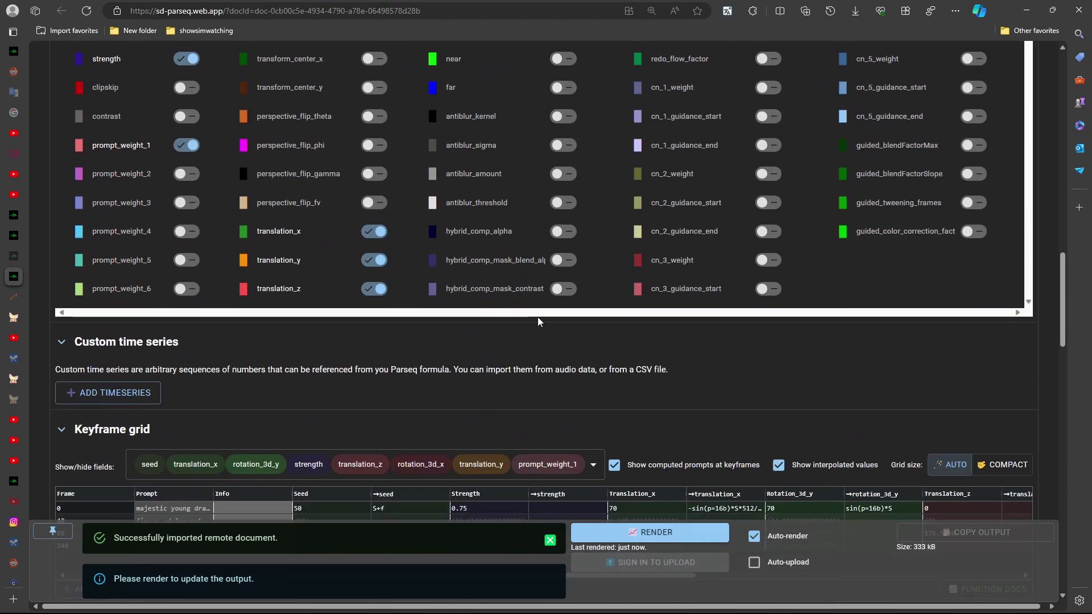
Examine the sparklines, the frame 0 preview, the raw schedules and the generated JSON output.
scroll(542, 325, down, 15)
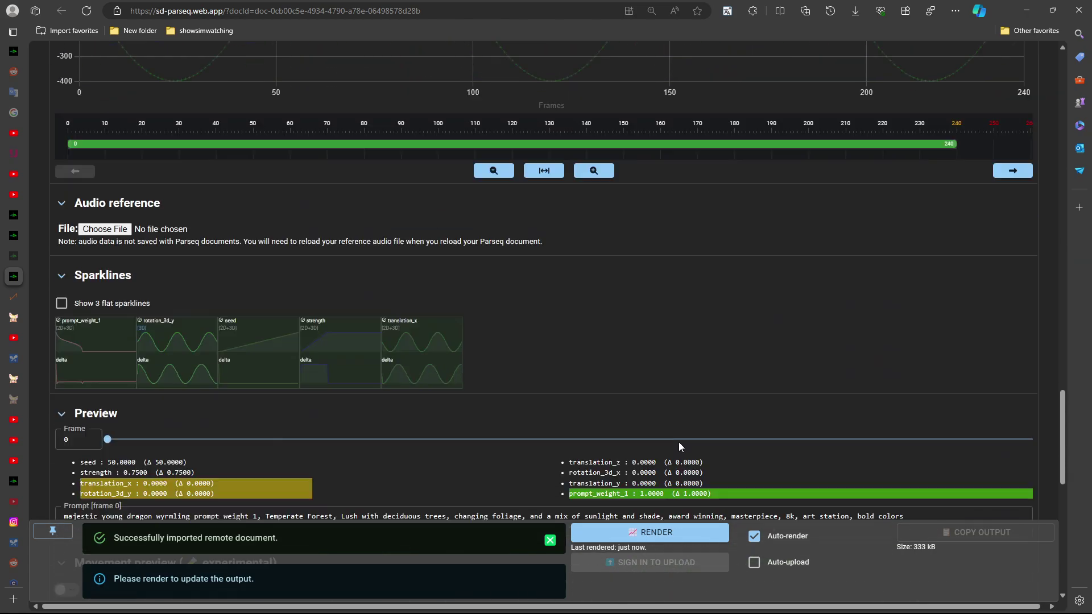
scroll(403, 330, down, 5)
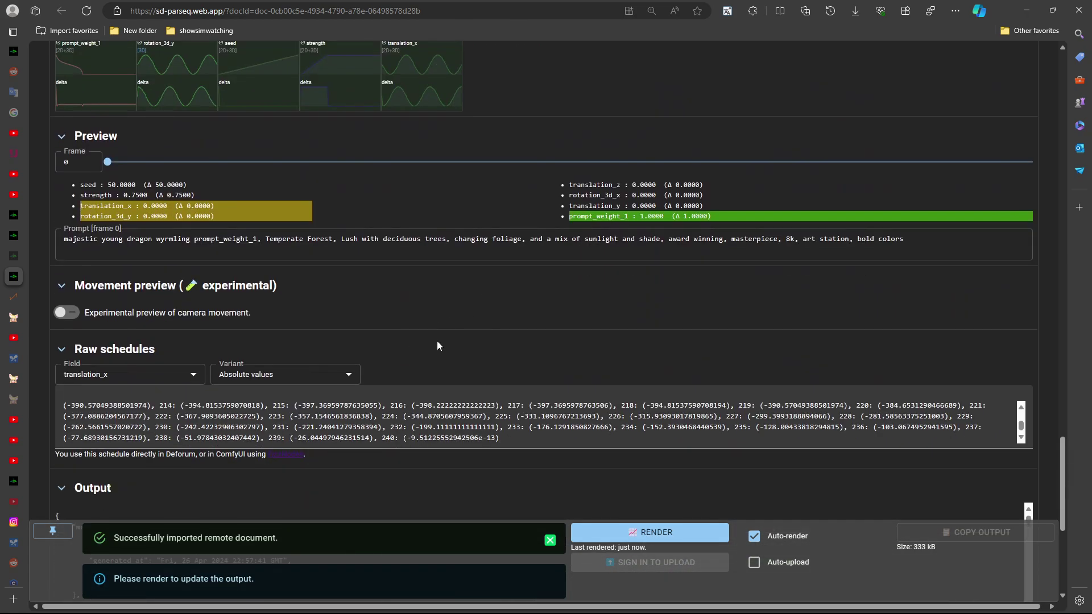
scroll(455, 313, up, 3)
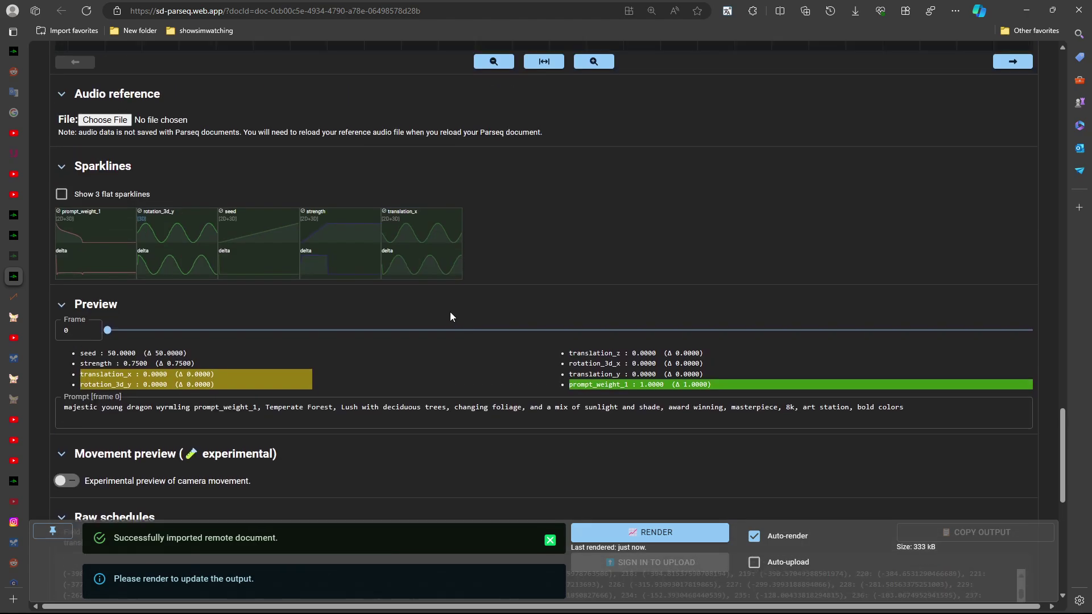
scroll(449, 312, down, 6)
scroll(380, 268, down, 3)
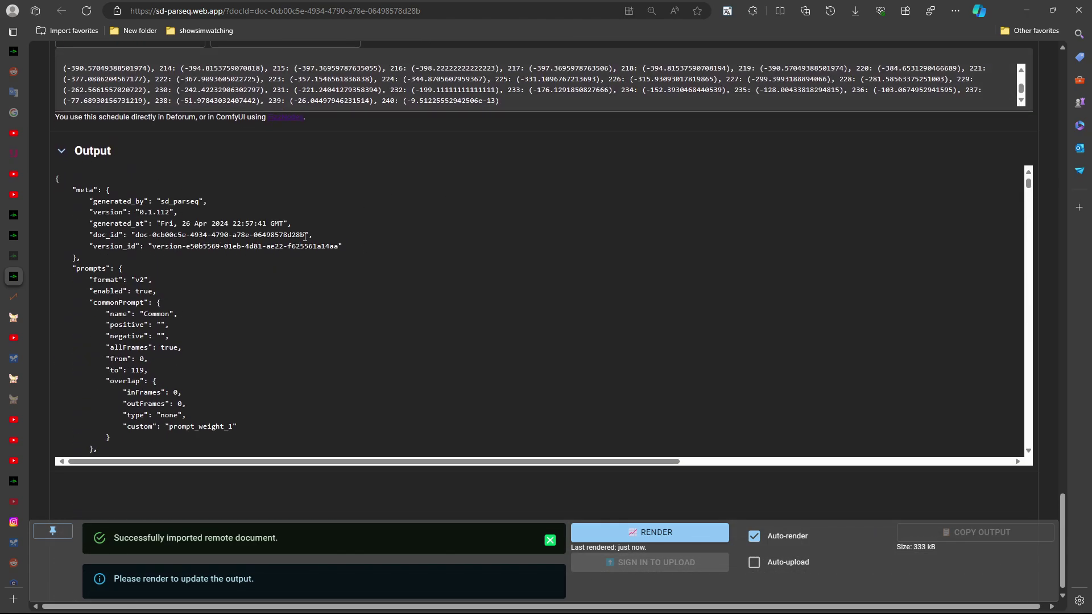
scroll(341, 287, up, 3)
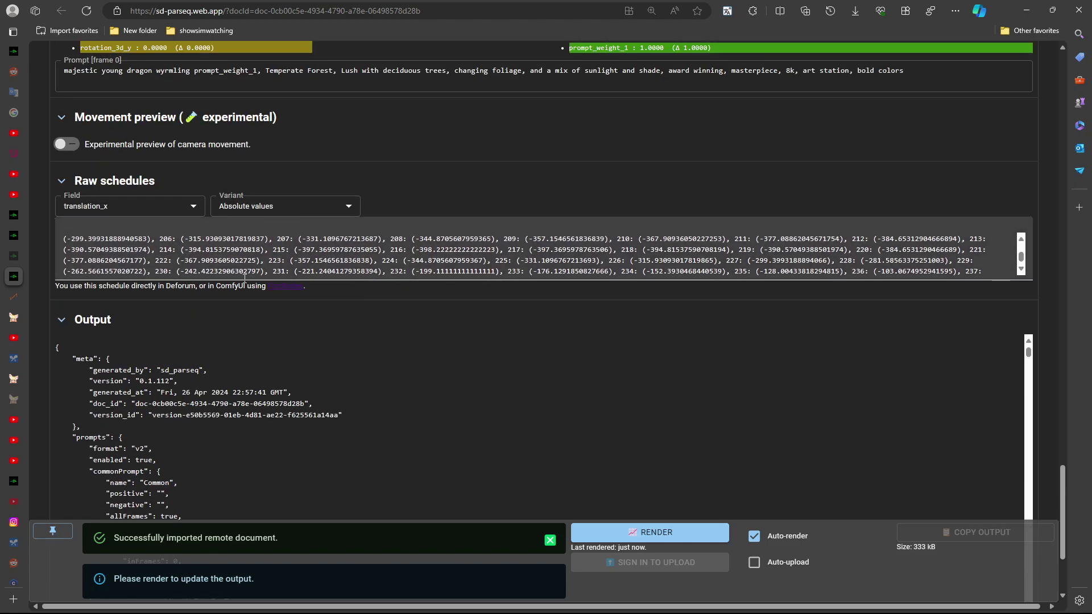
scroll(387, 342, down, 3)
scroll(215, 263, up, 4)
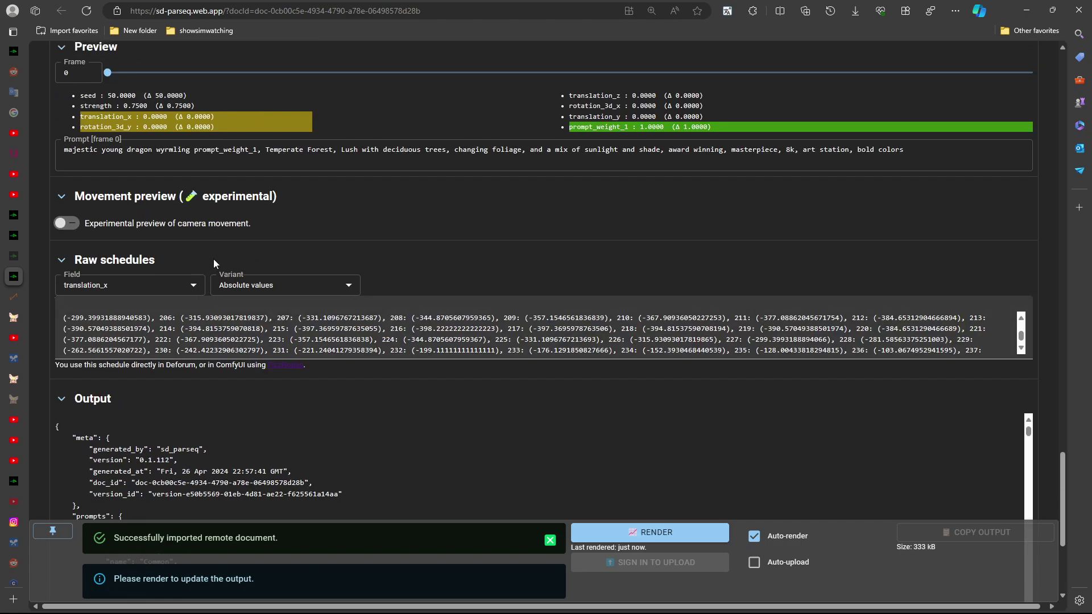
Collapse and reopen the raw schedules section and display its Positive prompt field.
click(68, 263)
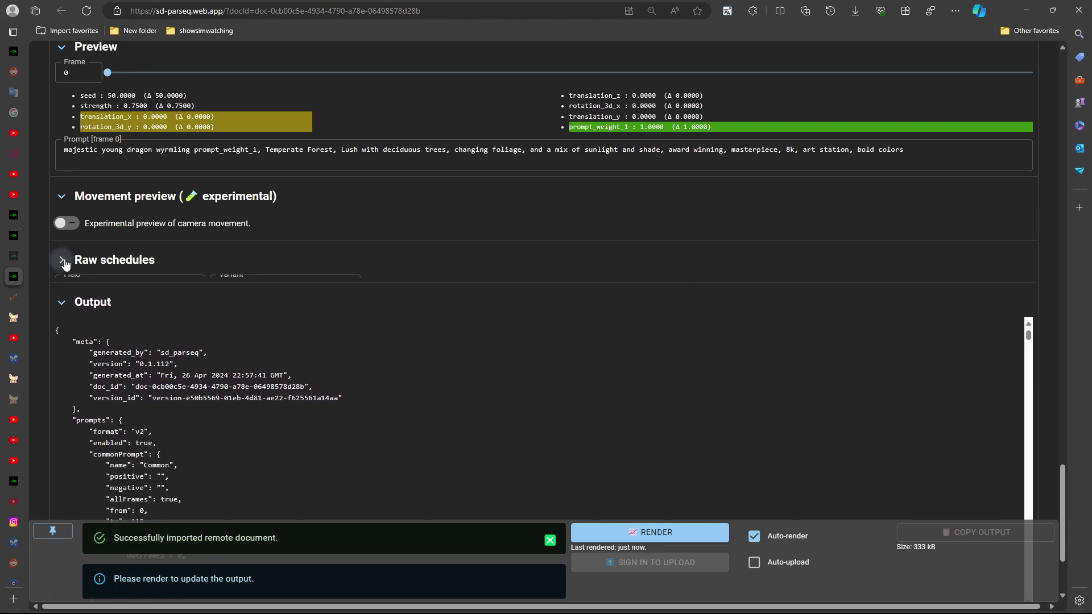
click(64, 260)
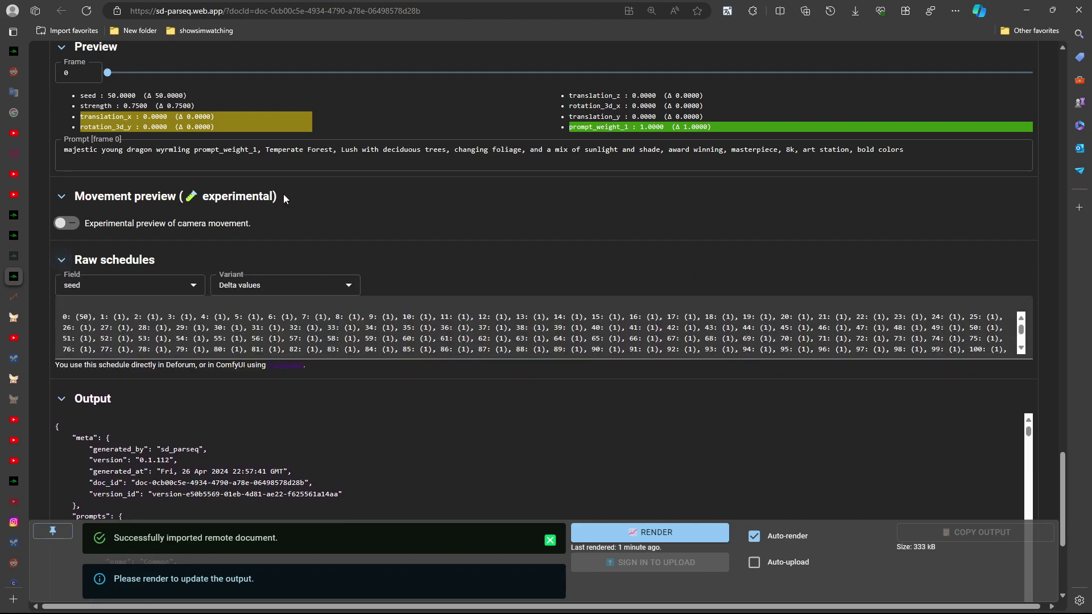
click(117, 278)
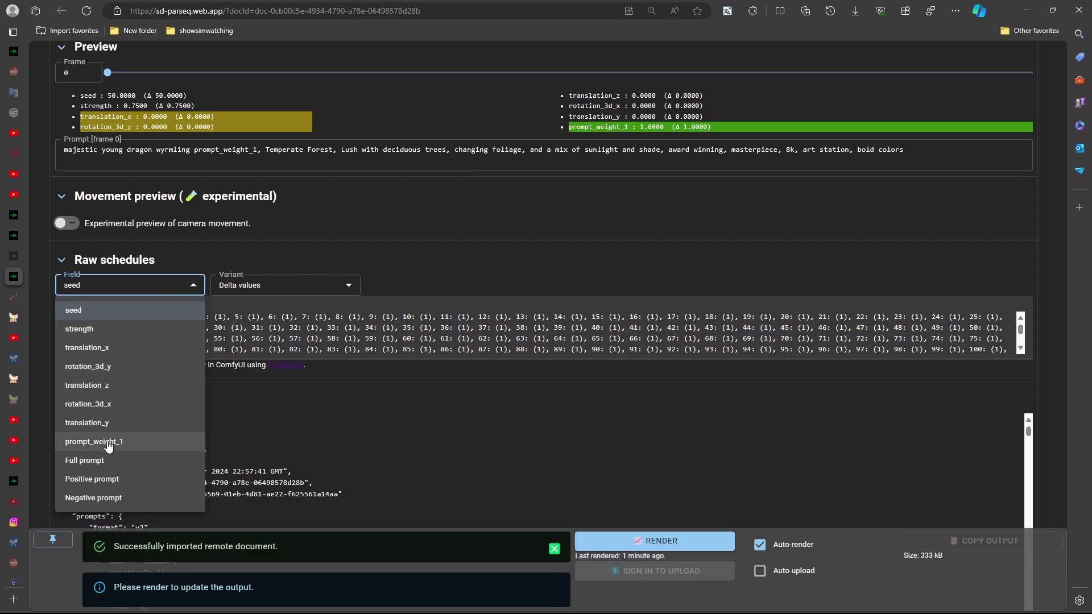
click(105, 479)
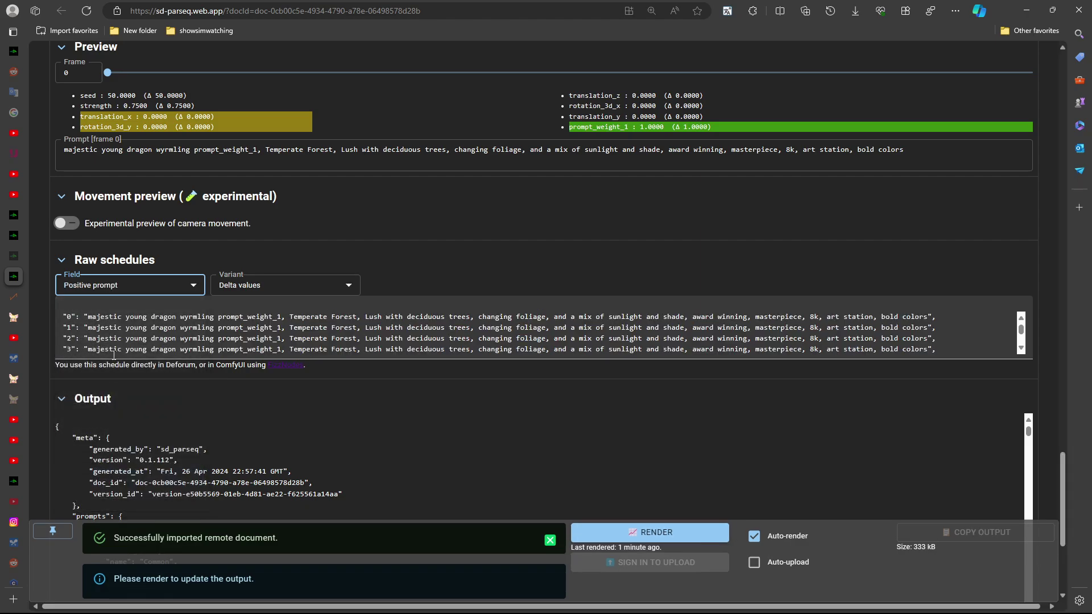
Display the Full prompt field in the raw schedules and read its text through to the last frames.
click(108, 285)
click(99, 464)
click(461, 321)
key(ctrl+a)
scroll(751, 333, down, 3)
Return to the prompts and compare Prompt 3's negative text with its positive text and Prompt 2's wording, highlighting the relevant passages.
scroll(471, 229, up, 20)
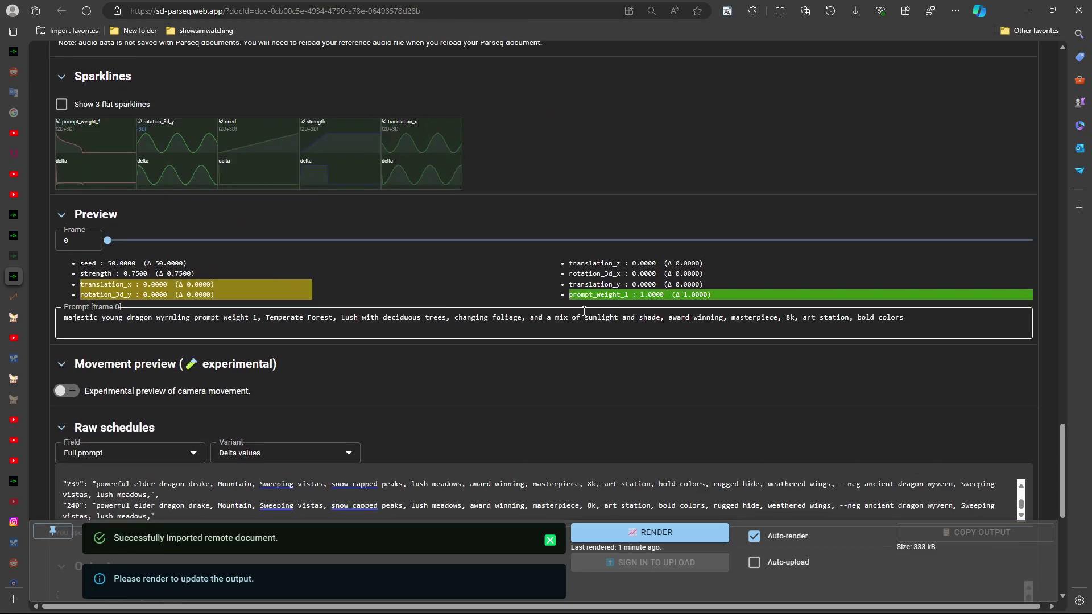
scroll(470, 229, up, 10)
scroll(553, 239, down, 6)
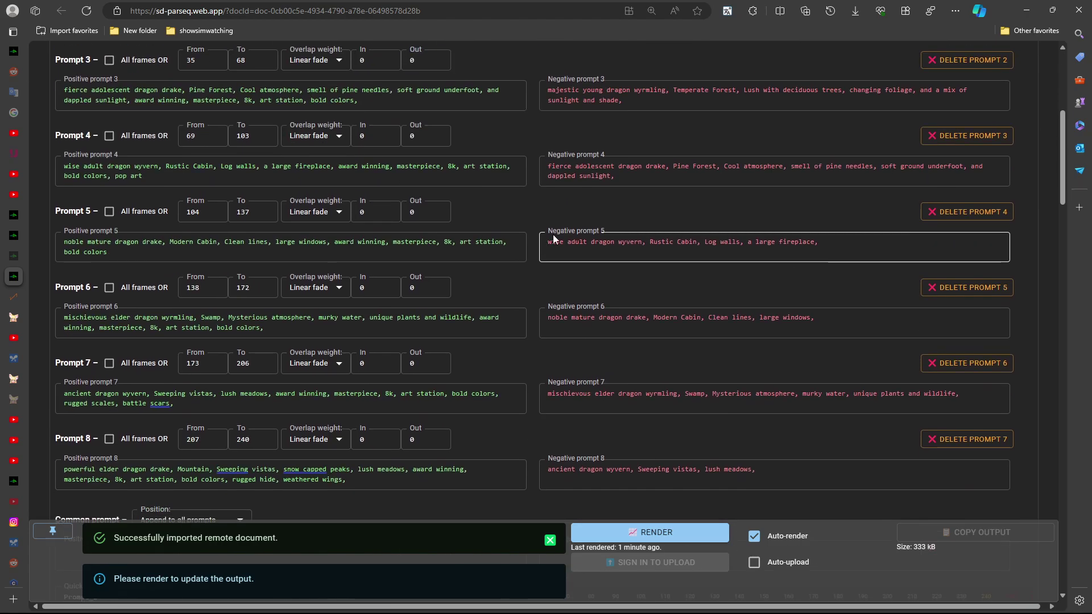
scroll(643, 113, up, 3)
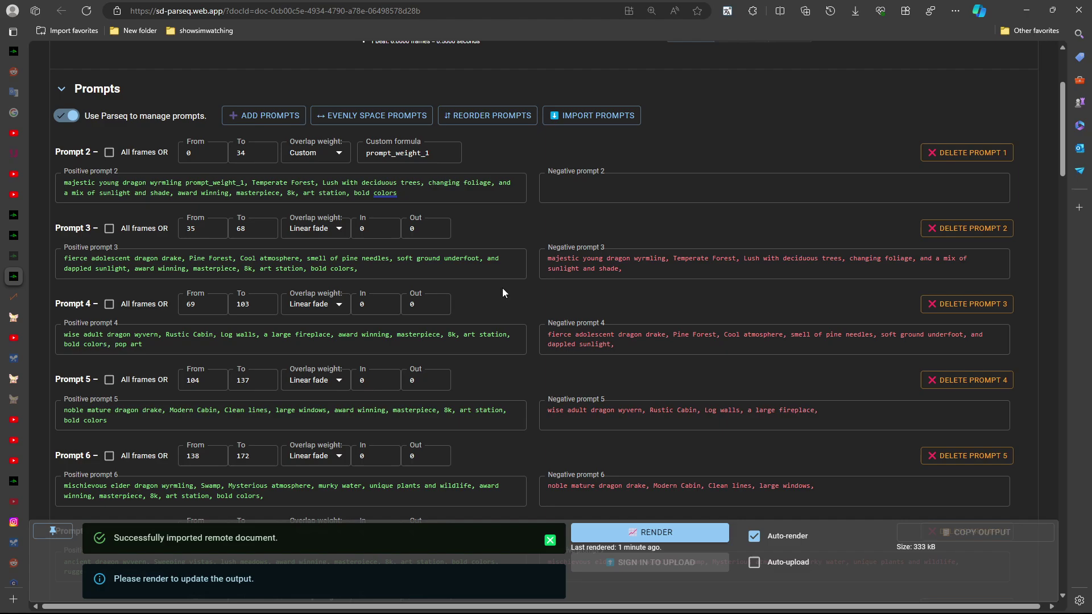
triple_click(667, 272)
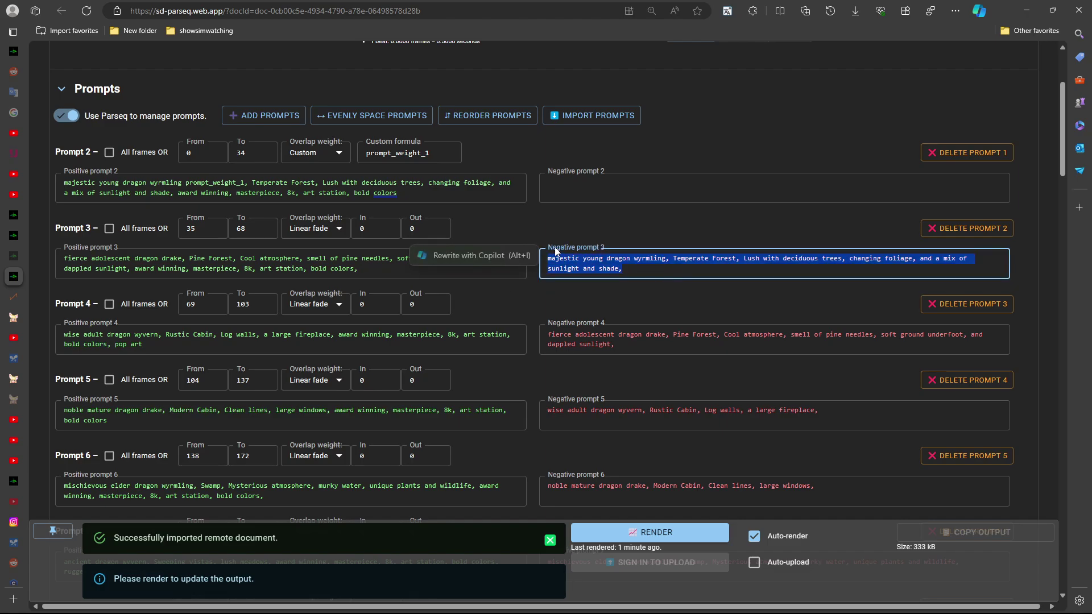
click(366, 263)
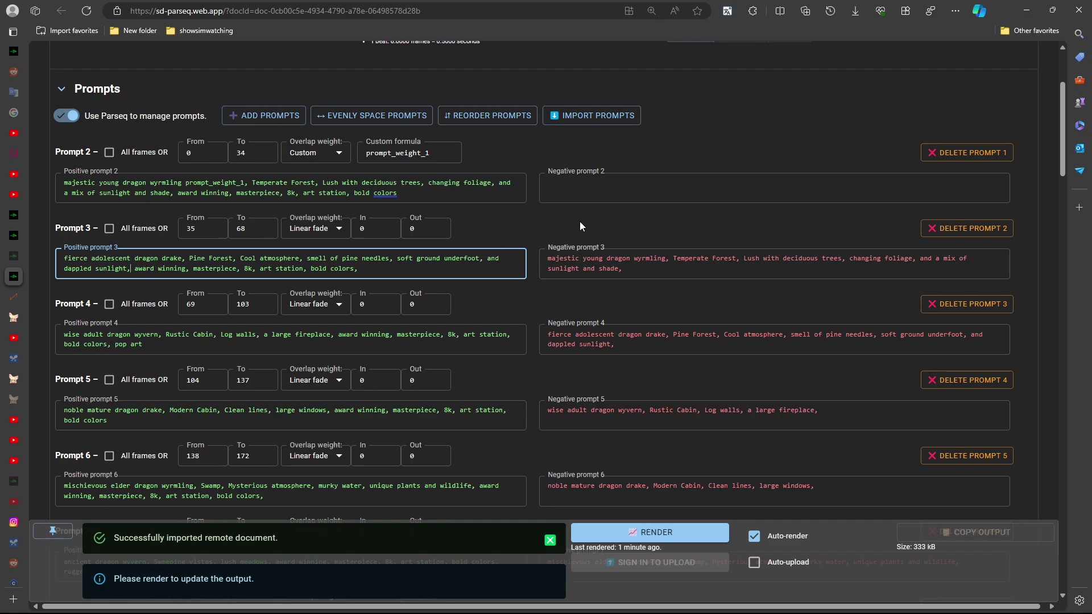
click(130, 268)
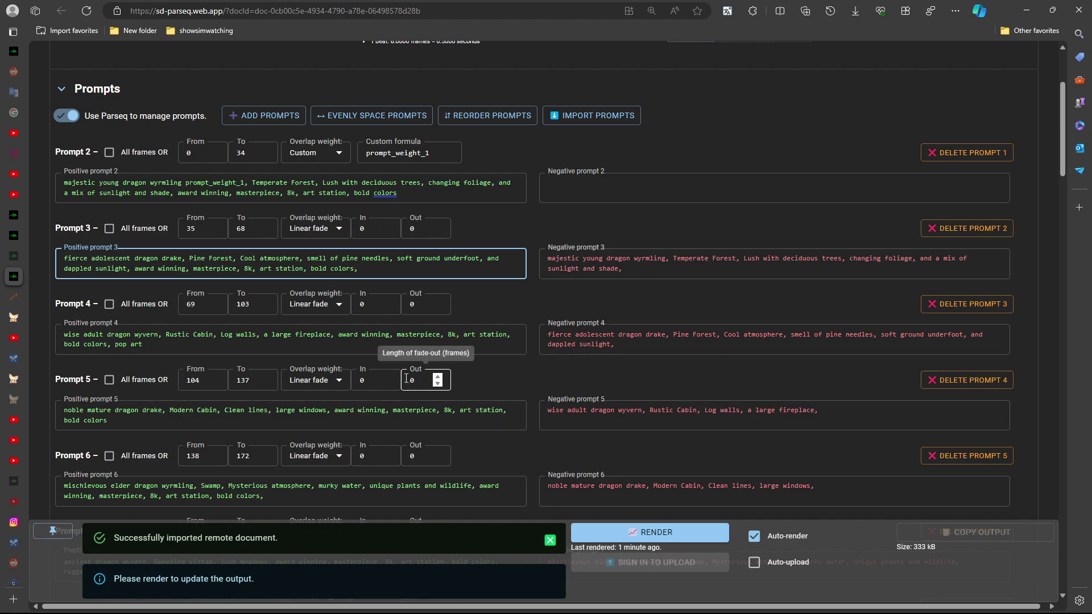
click(647, 271)
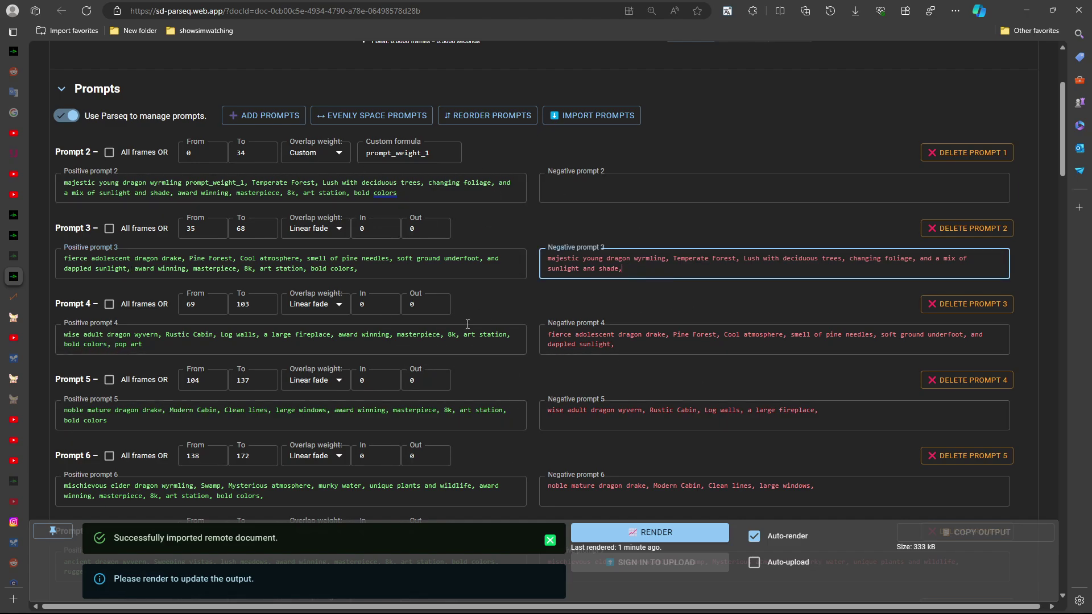
double_click(142, 258)
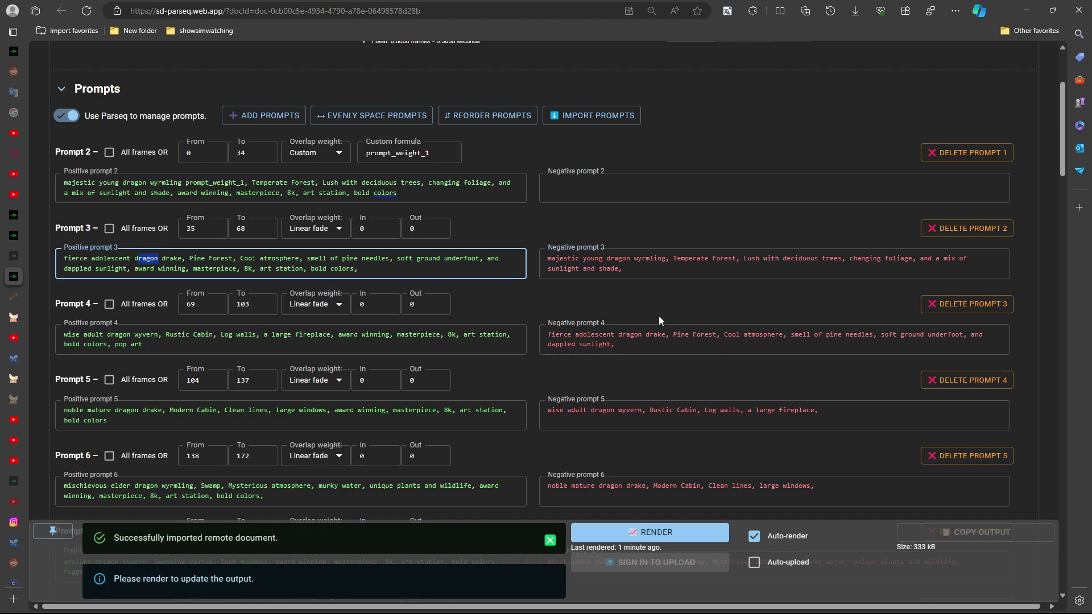
Compare Prompt 3's positive and negative dragon wording by highlighting it, and read through the remaining prompts down to Prompt 8.
click(99, 268)
drag(135, 259, 207, 258)
drag(587, 258, 648, 259)
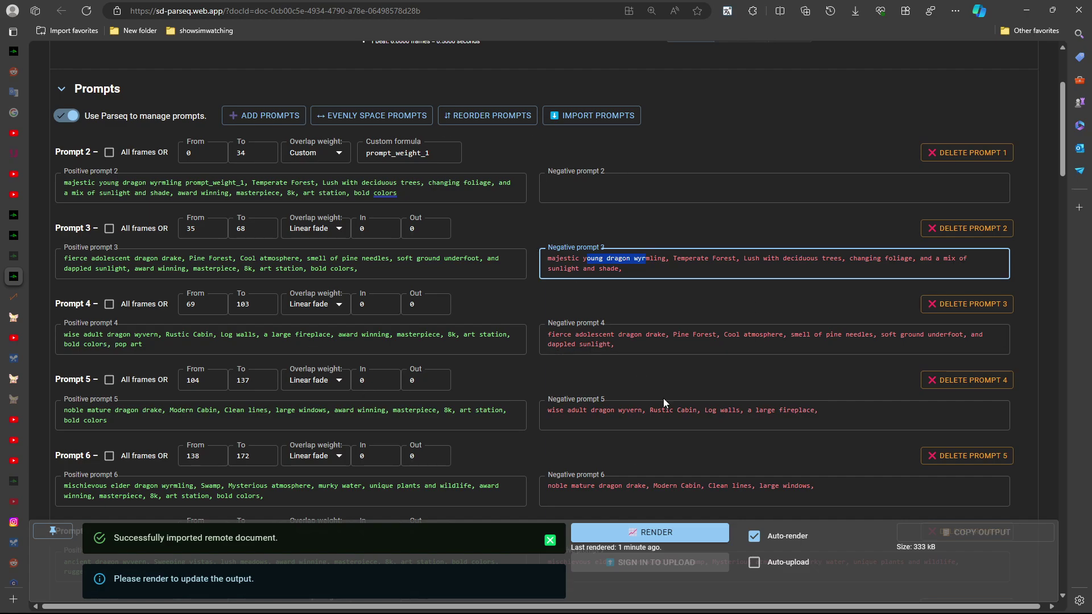
scroll(228, 262, down, 6)
click(180, 301)
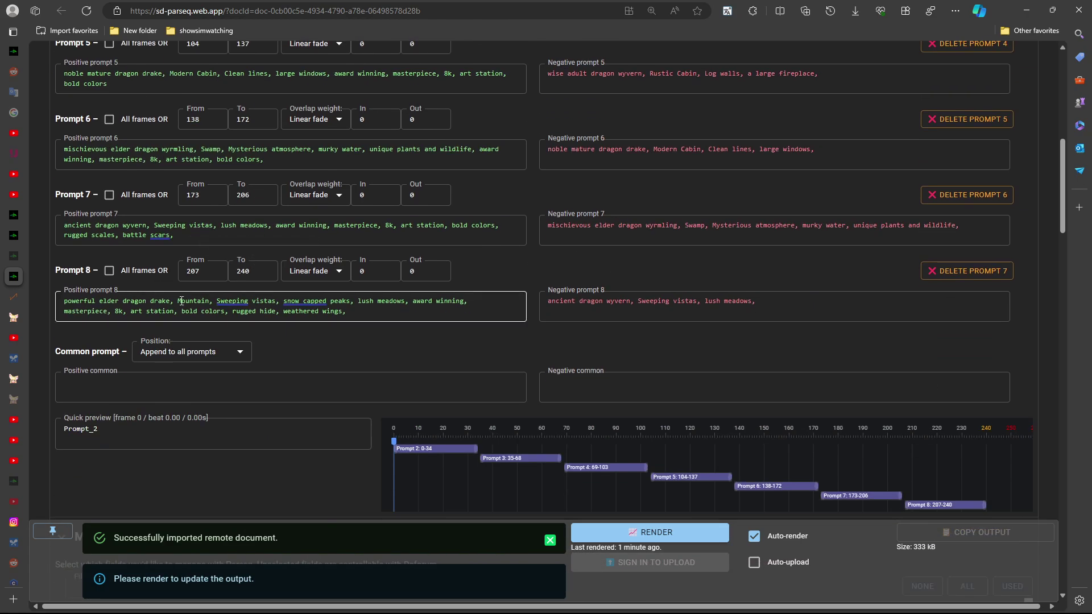
scroll(170, 228, down, 2)
Switch to framesync.xyz and examine the audio waveform and the keyframes output, highlighting the keyframes text from frame 0 onward.
click(14, 297)
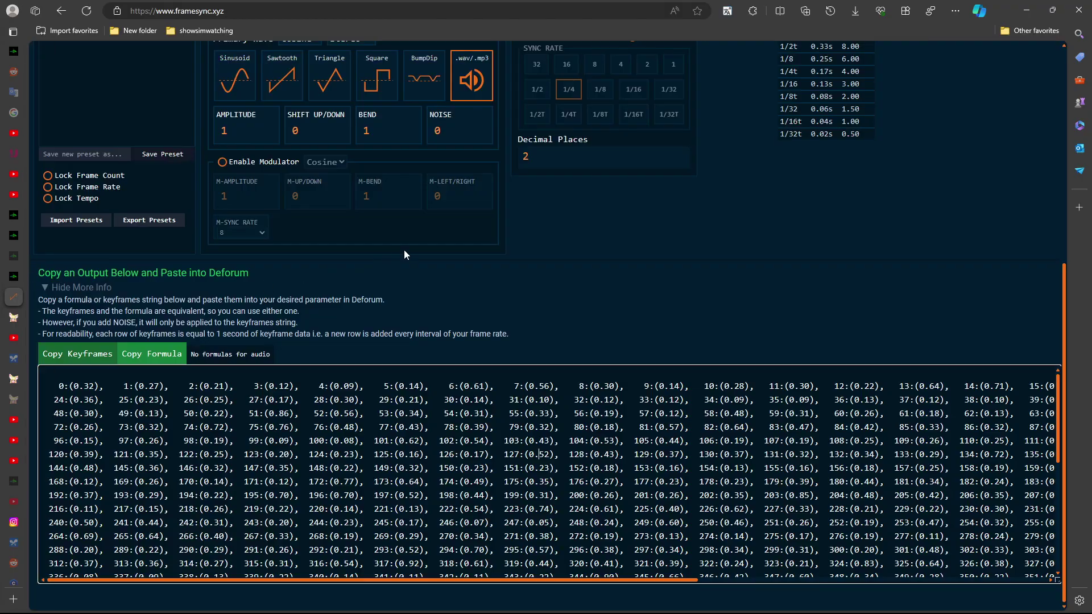
scroll(569, 239, up, 6)
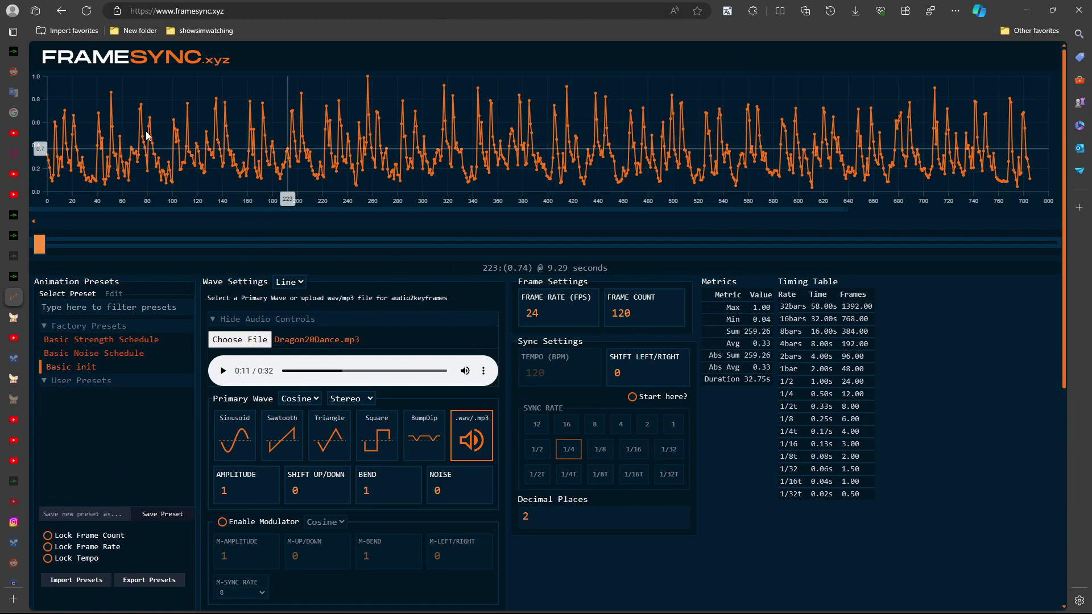
scroll(452, 329, down, 4)
scroll(461, 330, down, 2)
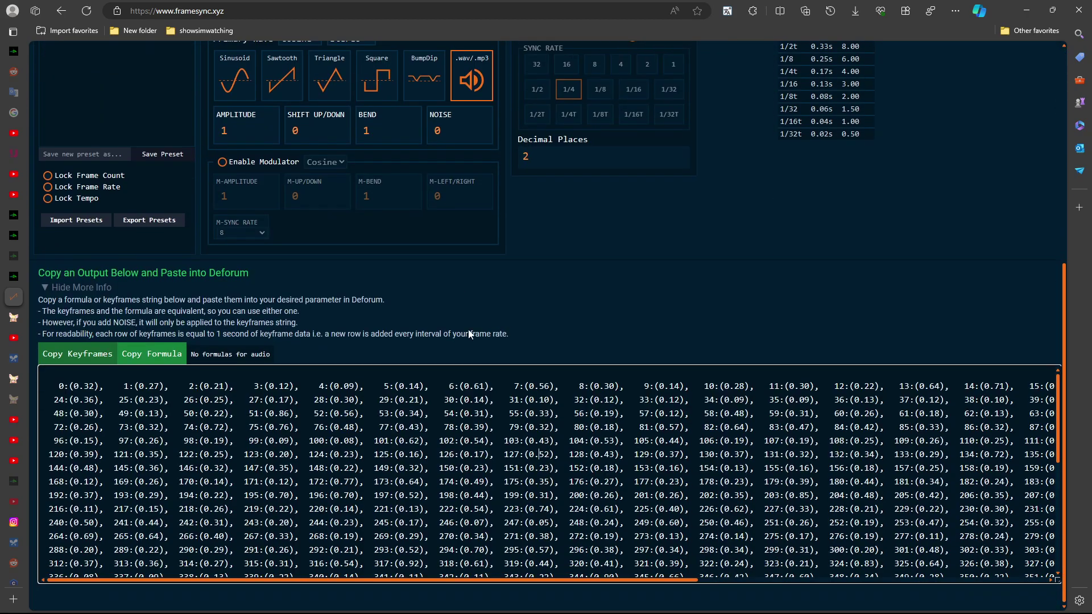
drag(58, 386, 1081, 591)
click(595, 434)
scroll(299, 447, up, 10)
scroll(373, 487, down, 6)
Switch to ComfyUI and open the string value of the unconnected Simple String node beside Translate Parameters.
click(23, 318)
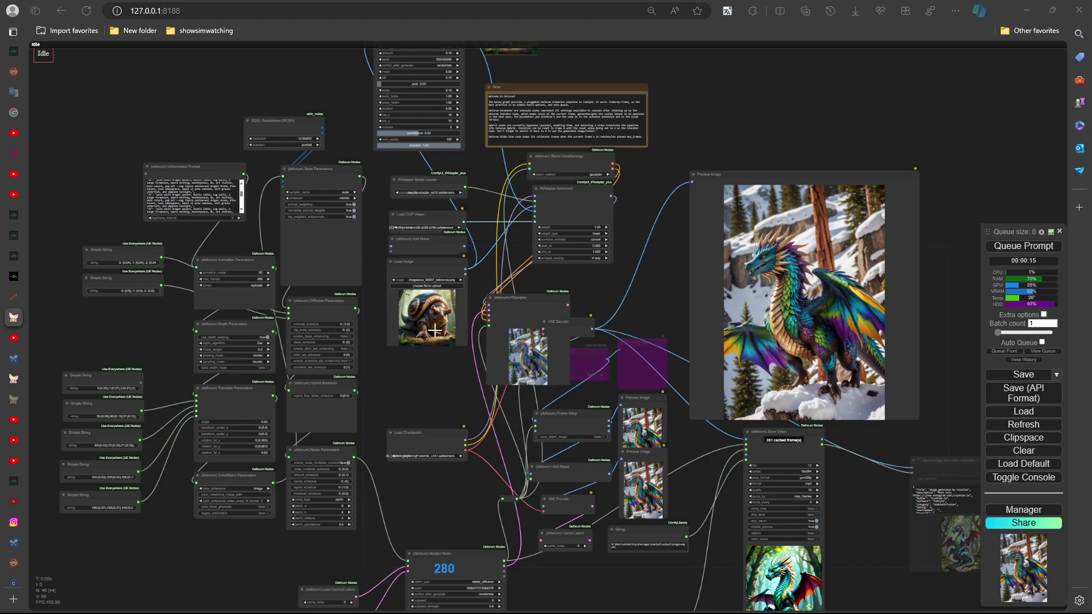
scroll(464, 384, up, 5)
scroll(446, 401, down, 5)
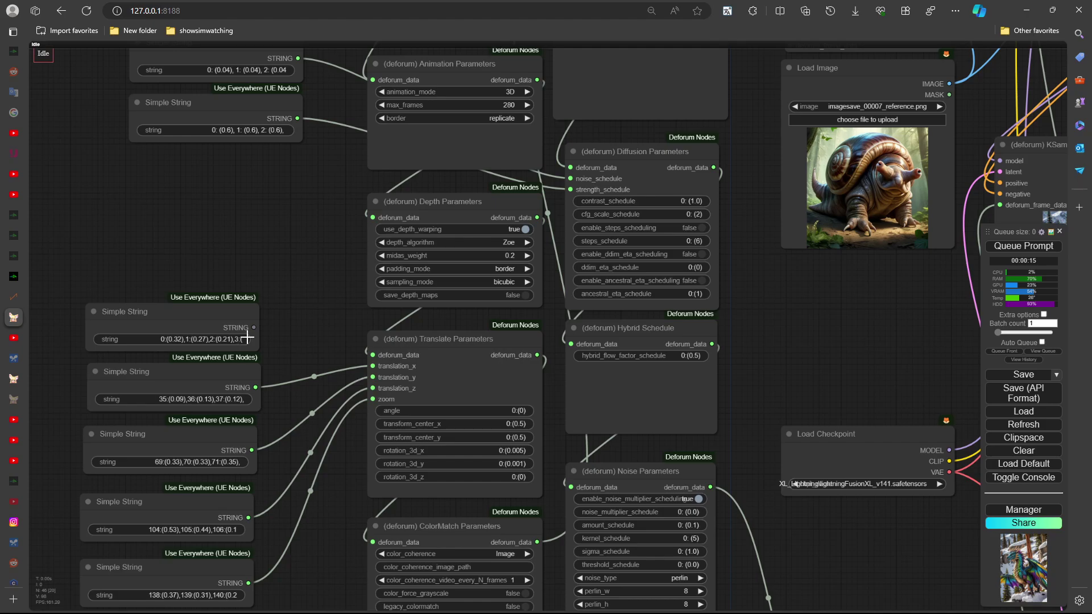
scroll(369, 296, up, 5)
scroll(370, 361, down, 5)
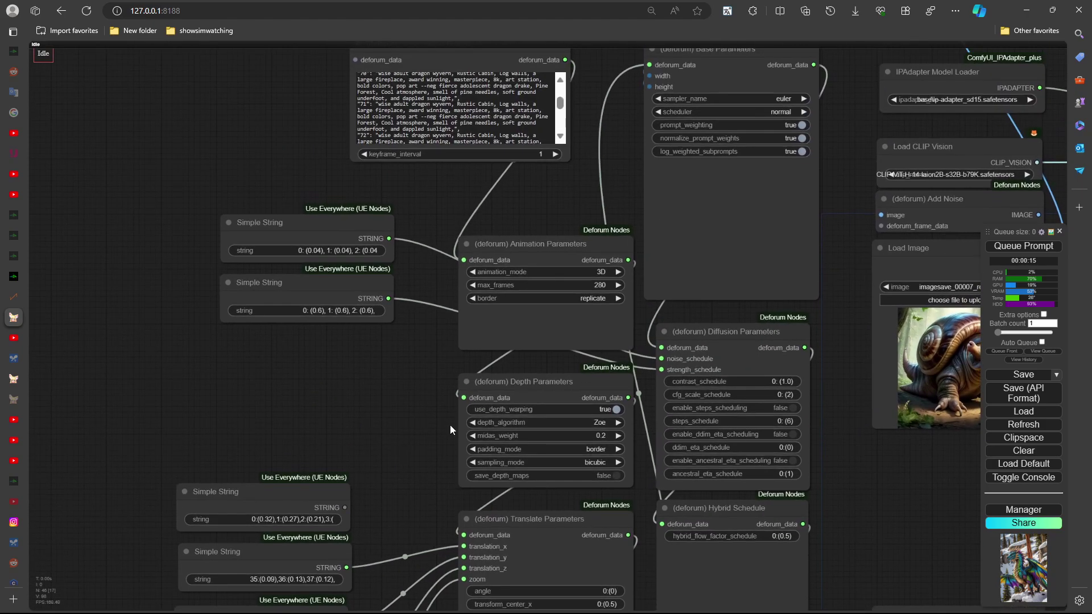
scroll(403, 235, up, 5)
click(258, 360)
click(316, 361)
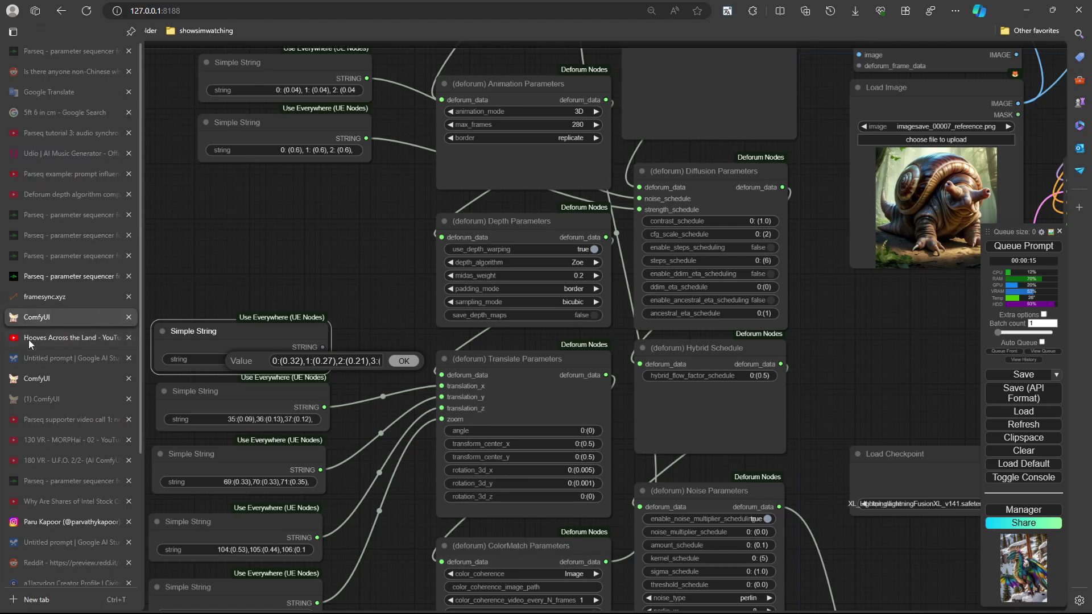
Return to framesync.xyz and highlight the keyframes from frame 3 through frame 127, plus the value of frame 2.
click(46, 296)
drag(259, 386, 573, 454)
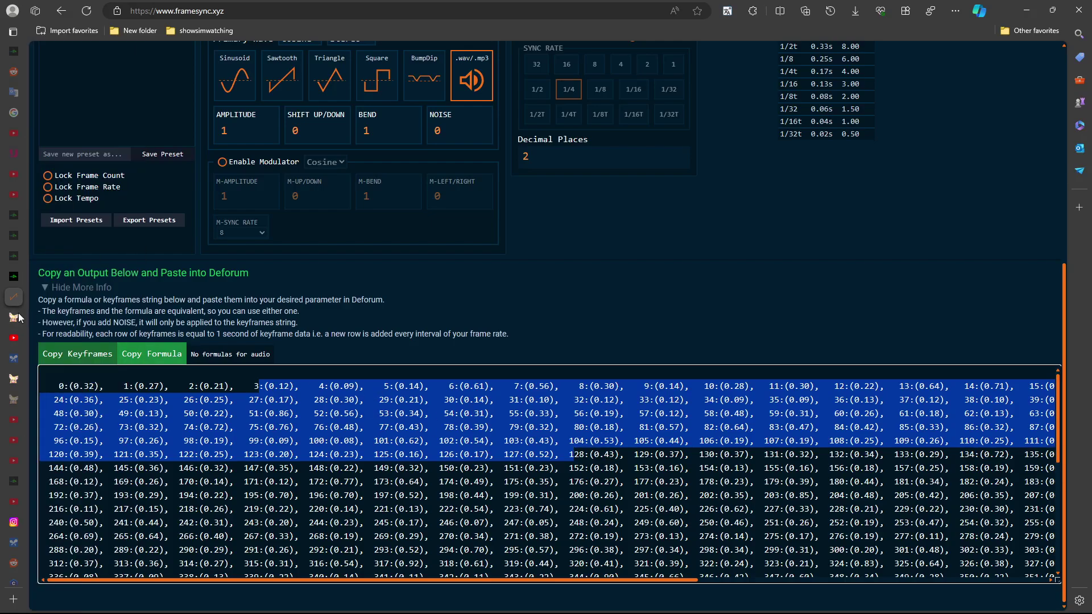
click(562, 441)
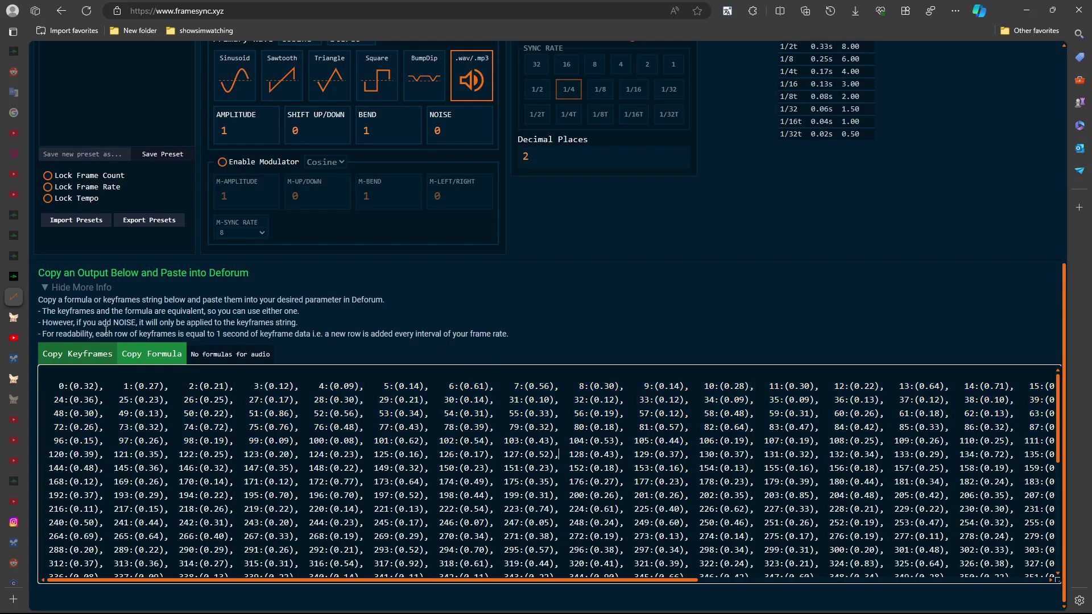
key(Down)
drag(191, 386, 213, 386)
Go back to ComfyUI and close the Simple String value editor with its keyframes as they are.
mouse_move(14, 256)
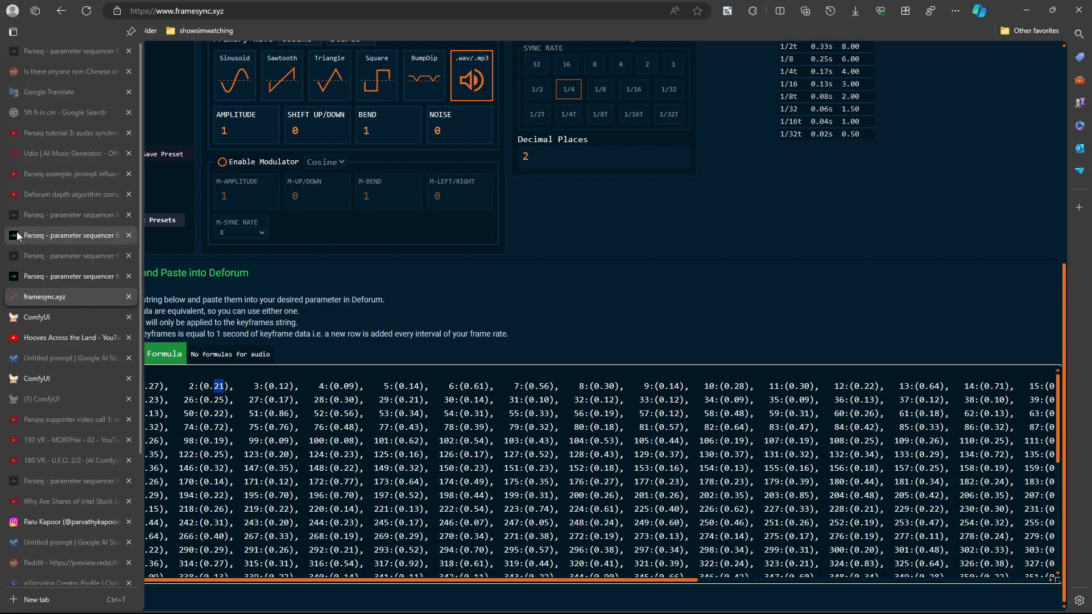
click(37, 317)
click(406, 427)
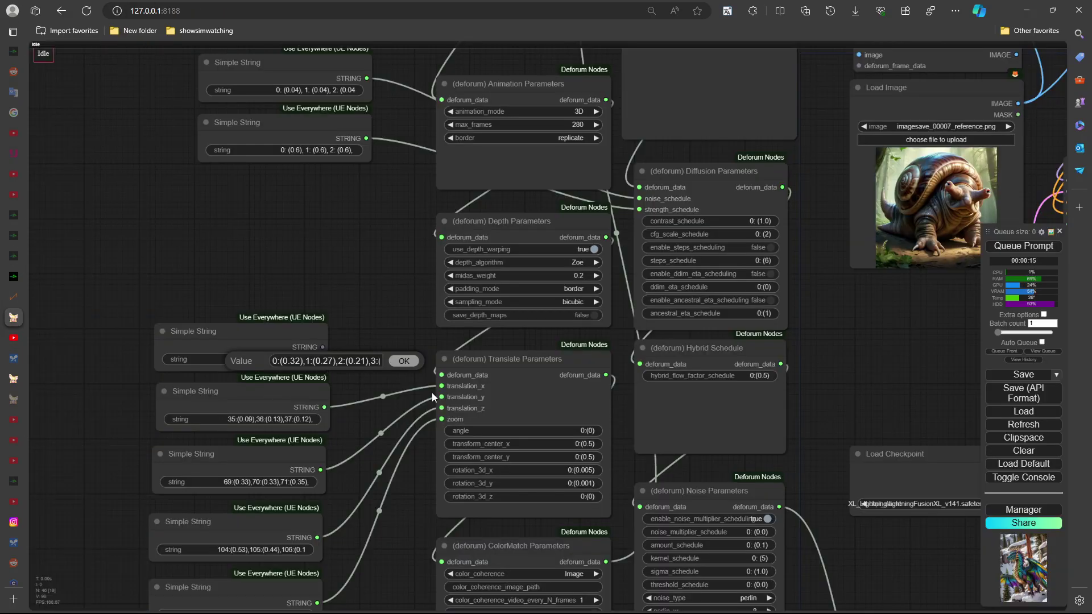
click(401, 365)
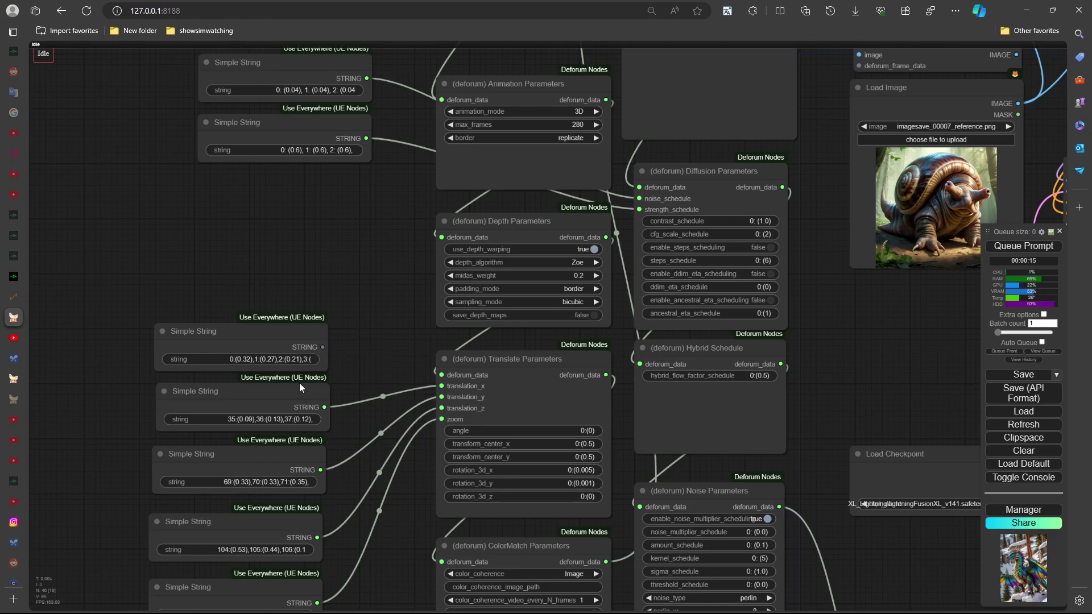
Locate the Simple String nodes feeding noise_schedule and strength_schedule of Diffusion Parameters and select each of them in turn.
drag(386, 428, 341, 366)
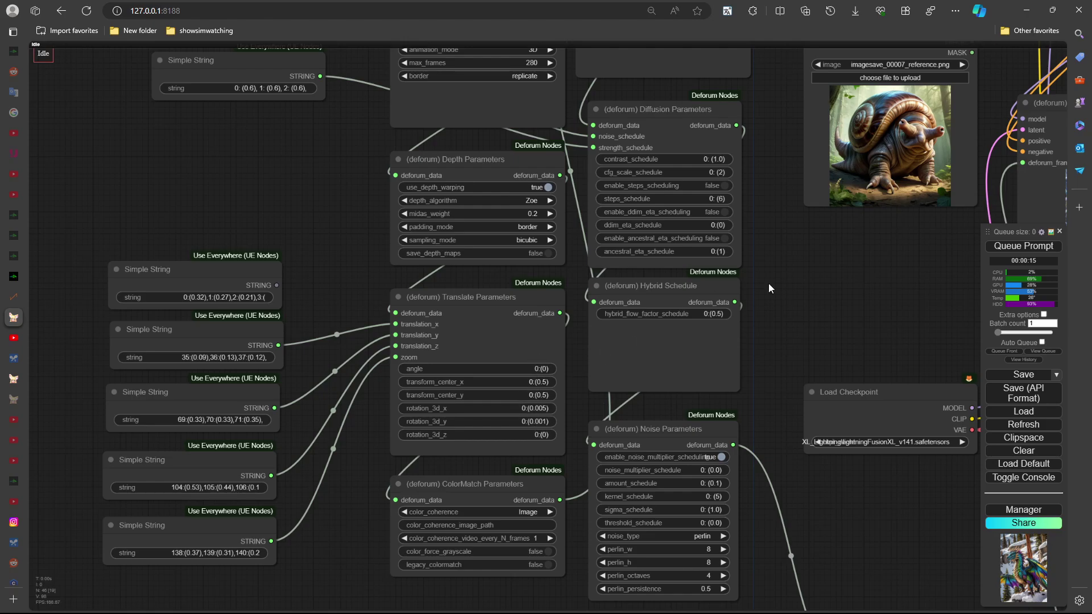
drag(768, 283, 679, 472)
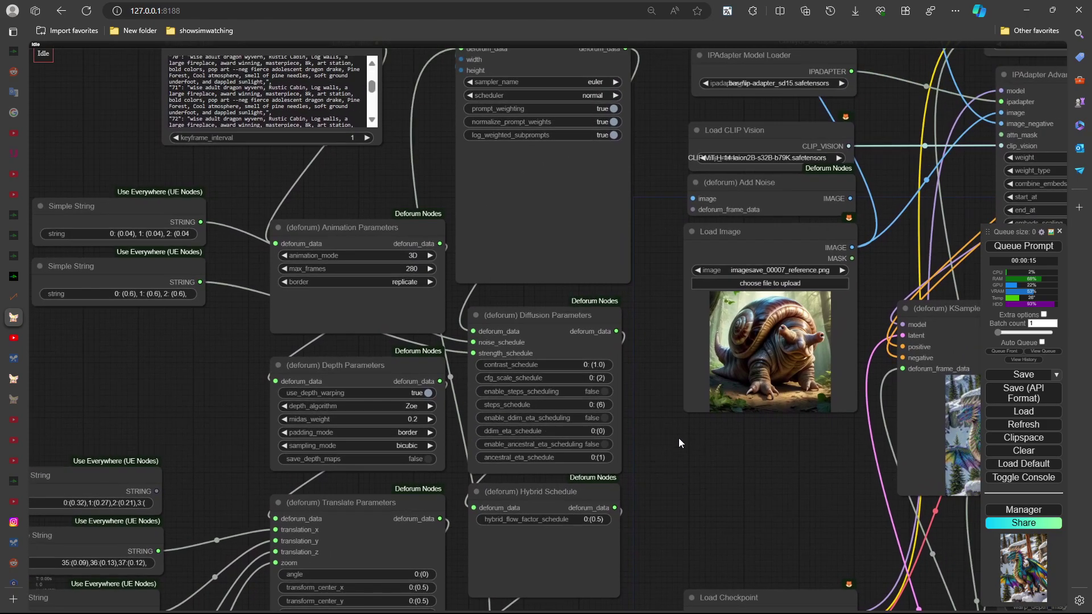
drag(658, 360, 694, 345)
click(163, 200)
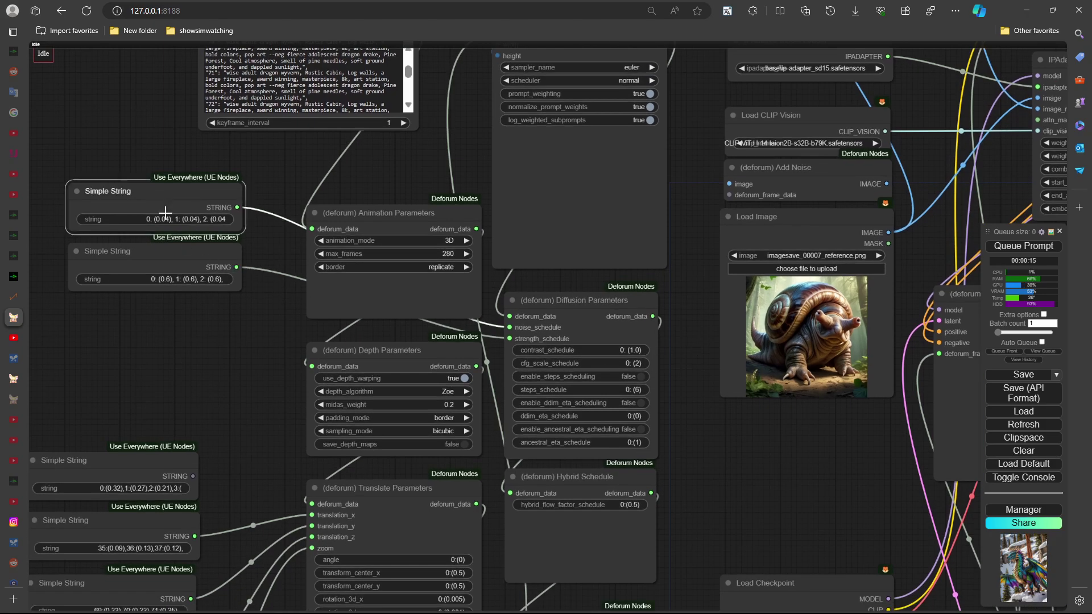
click(169, 259)
click(147, 187)
Return to framesync.xyz and highlight the keyframes output from frame 0 onward across the rows.
click(14, 297)
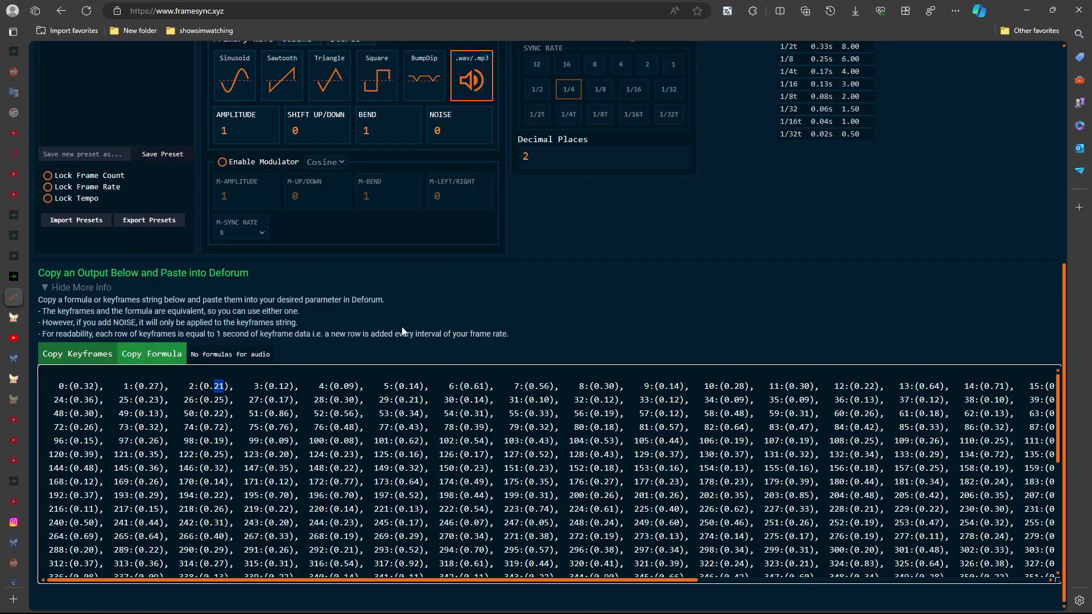
drag(59, 385, 879, 568)
click(229, 403)
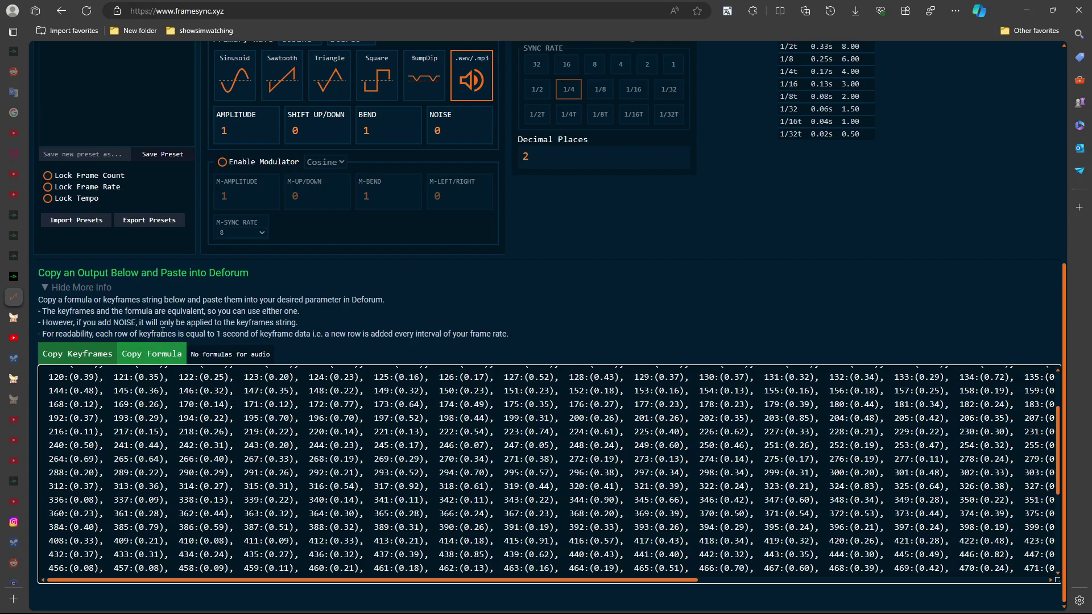
mouse_move(18, 322)
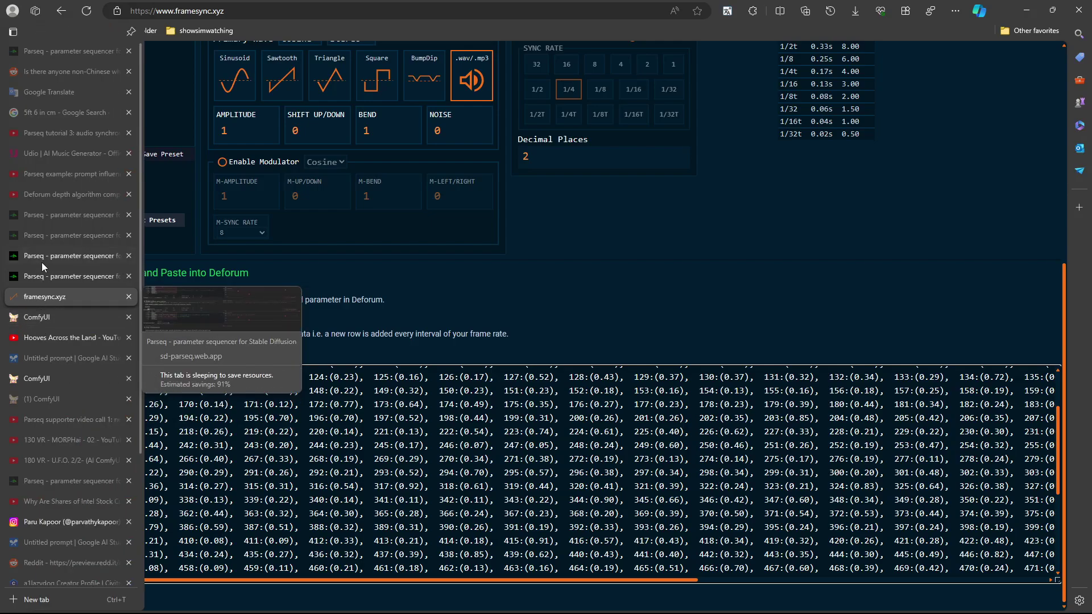
Switch to ComfyUI and inspect the string value of the Simple String node feeding noise_schedule.
click(50, 317)
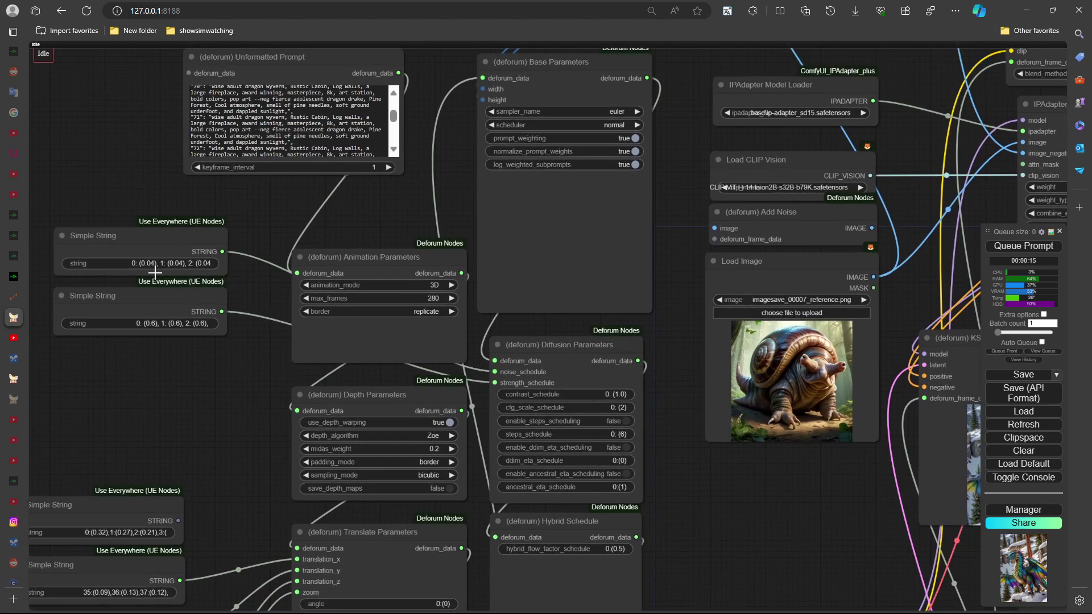
click(145, 263)
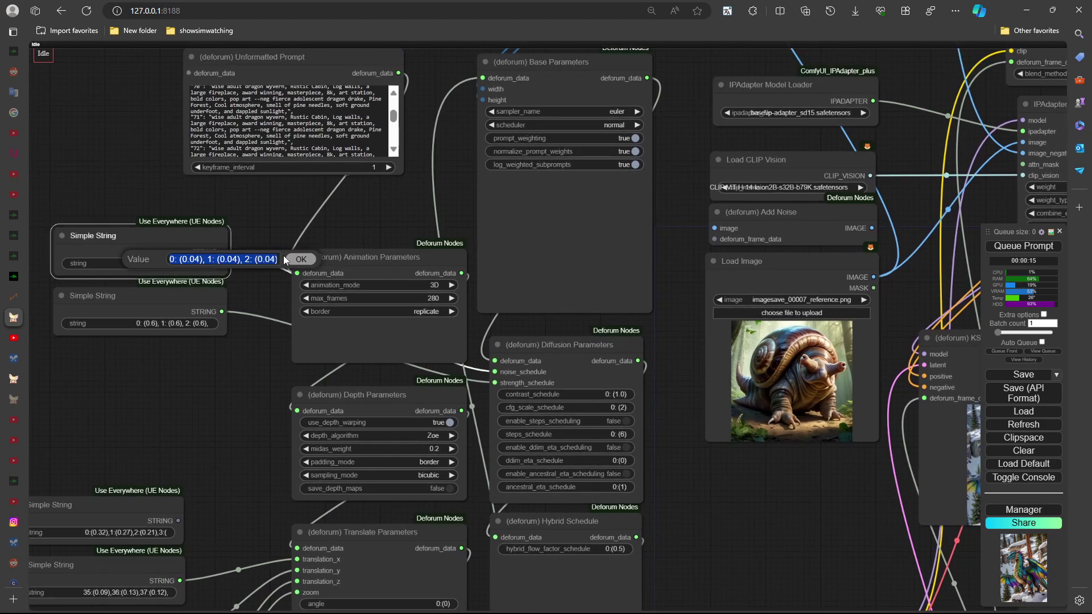
click(301, 259)
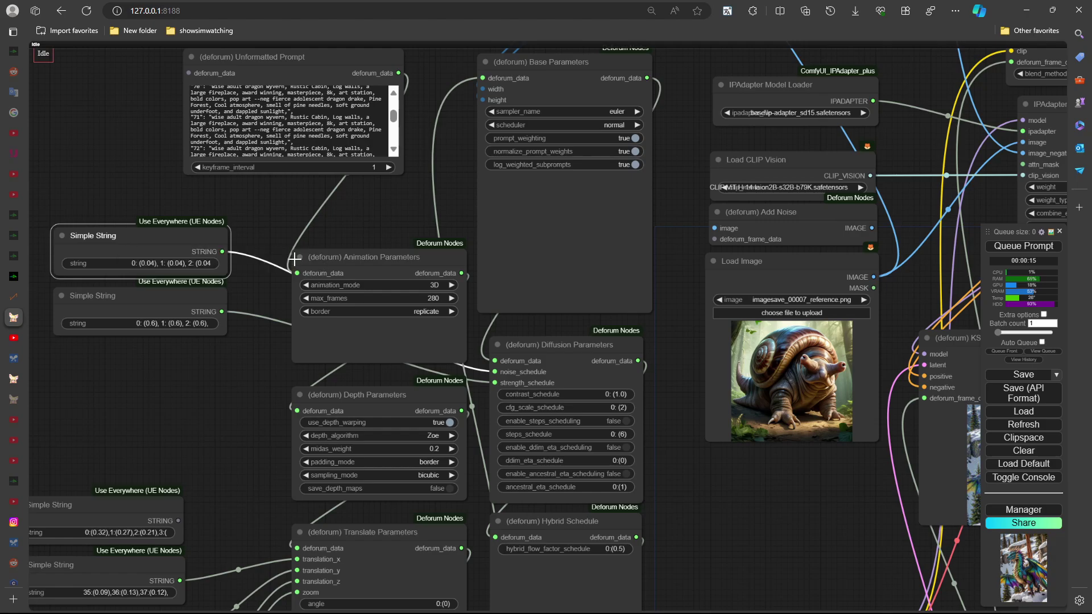
Inspect the keyframes in the Simple String node feeding strength_schedule, highlighting part of the value, and close its editor.
click(172, 324)
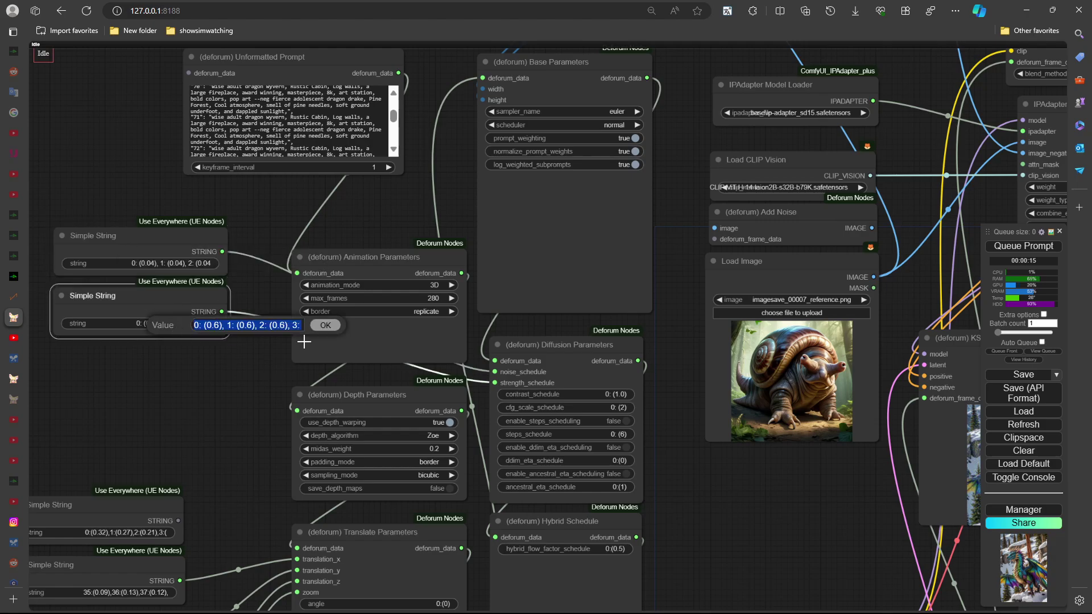
click(218, 327)
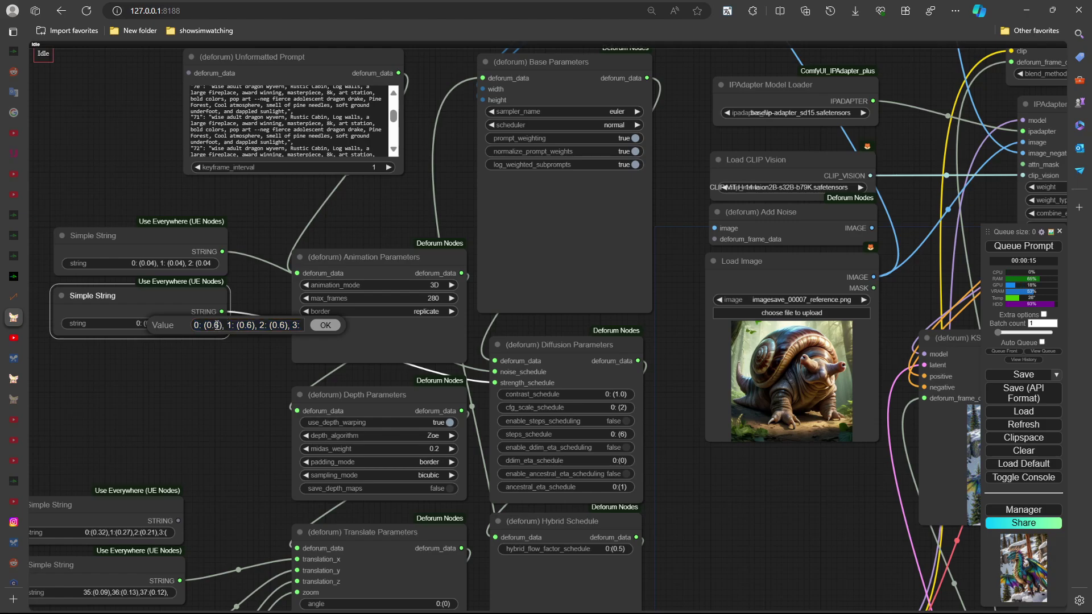
drag(215, 326, 246, 319)
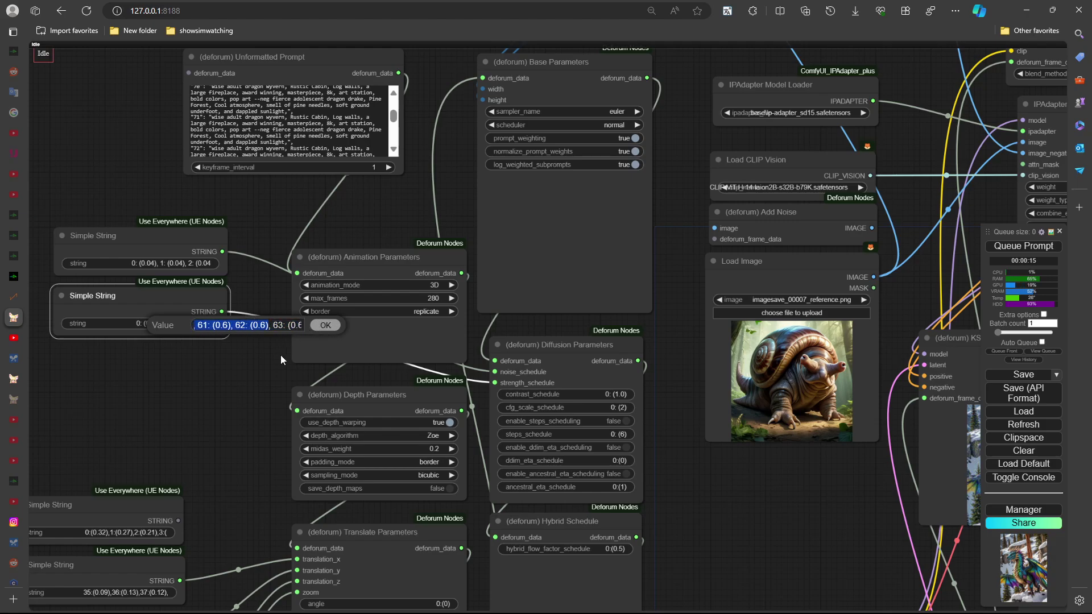
click(241, 335)
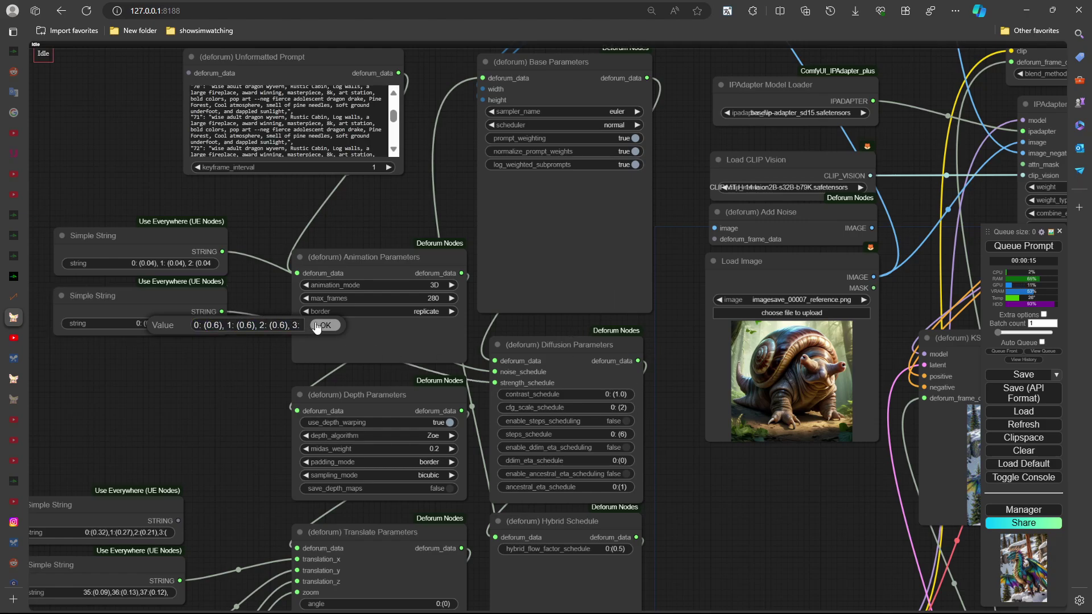
drag(660, 275, 484, 294)
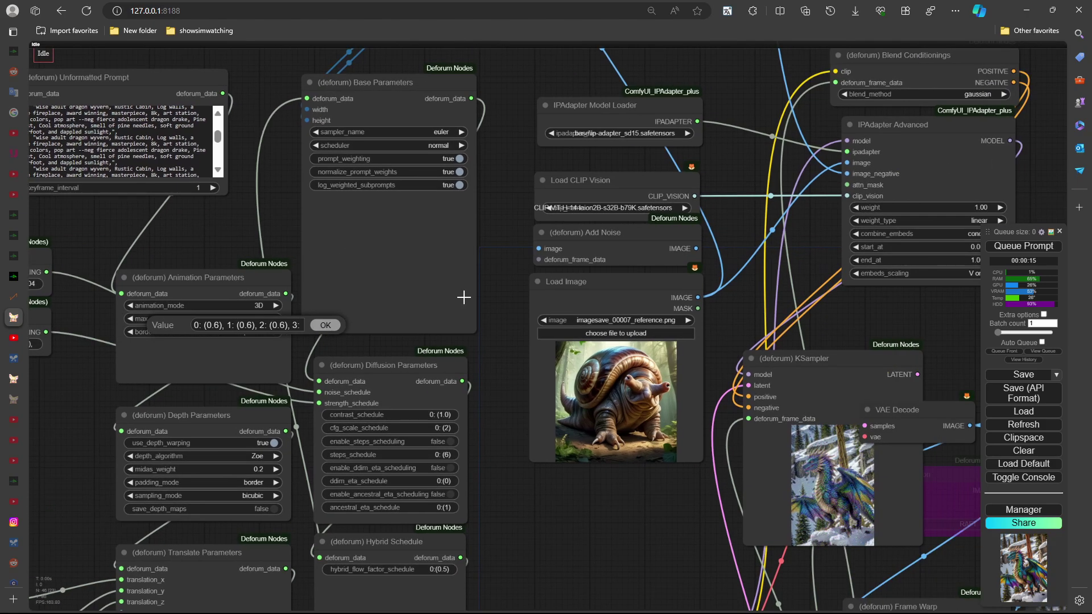
click(336, 326)
scroll(499, 371, down, 3)
drag(499, 370, 494, 285)
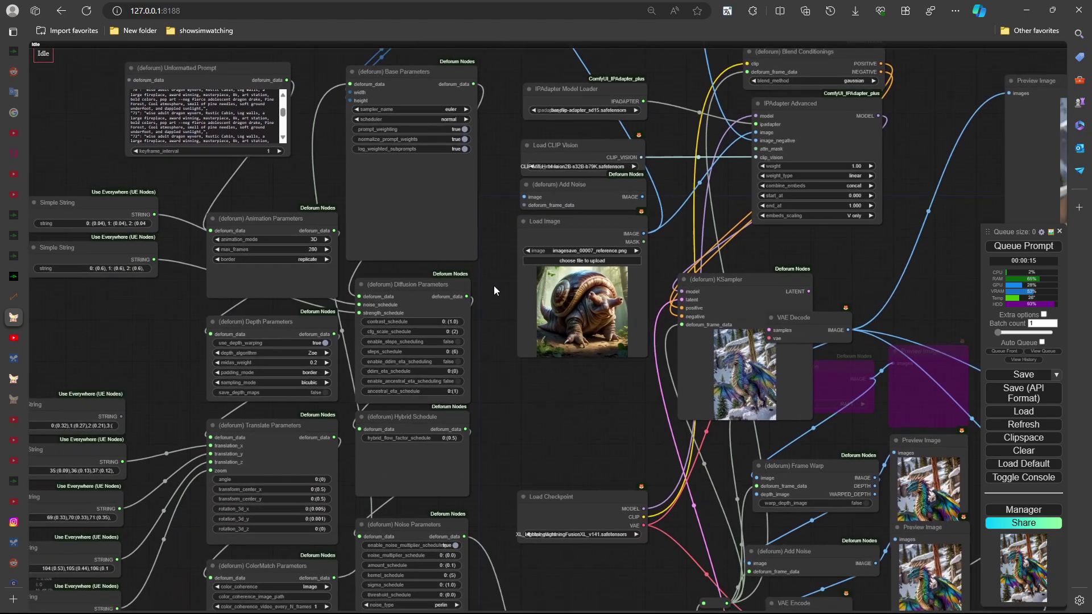
drag(498, 331, 575, 426)
drag(330, 297, 378, 176)
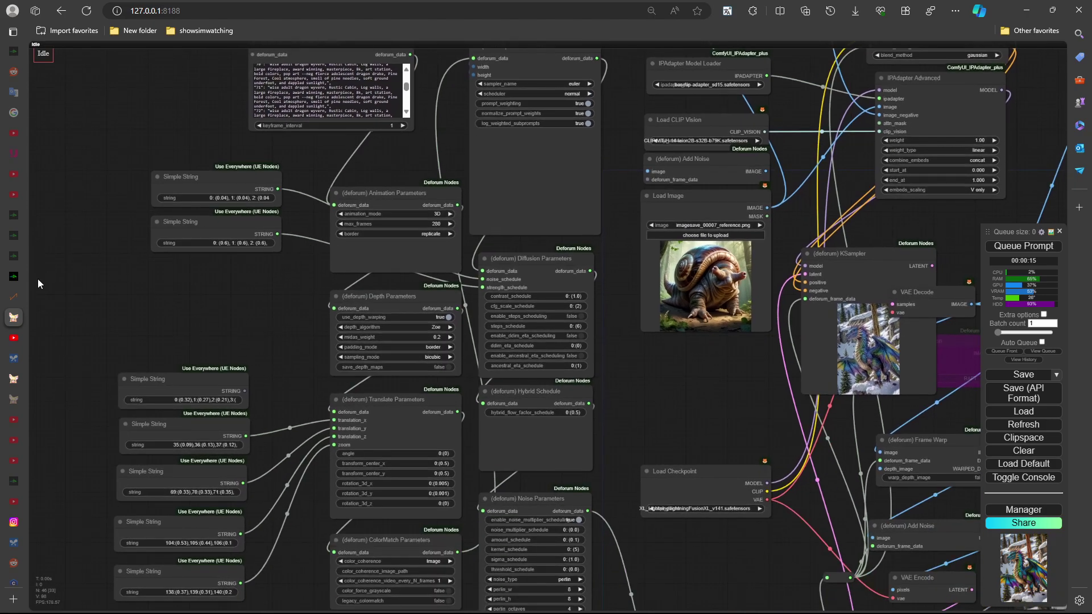
Reopen framesync.xyz and highlight the keyframes rows starting at frame 0 in the output.
click(13, 295)
scroll(135, 410, up, 3)
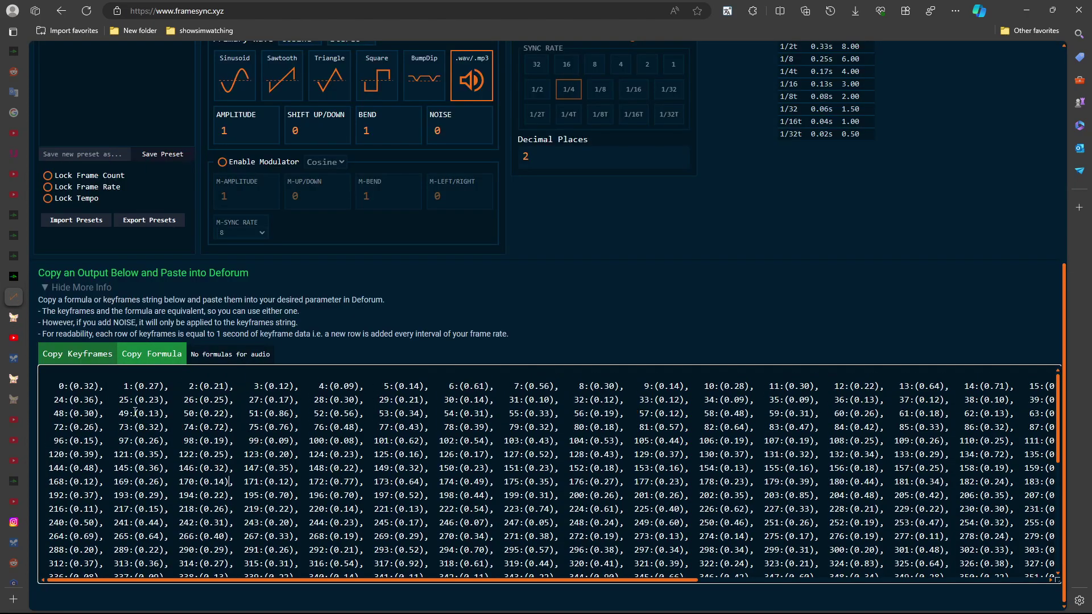
drag(59, 386, 604, 492)
click(484, 465)
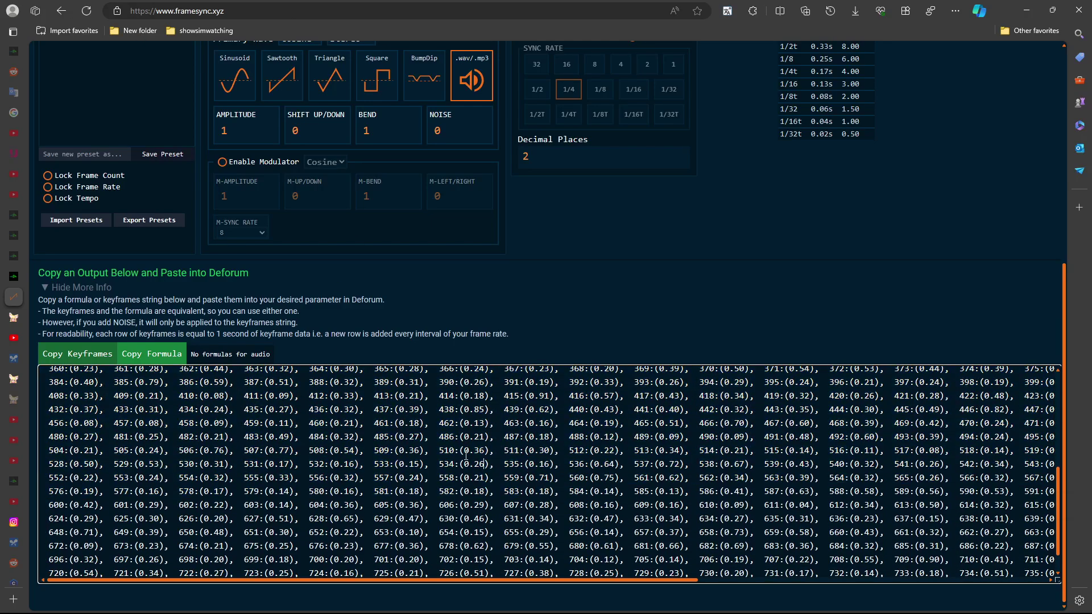
Switch to ComfyUI and convert transform_center_y to an input on the Deforum Translate Parameters node.
click(20, 318)
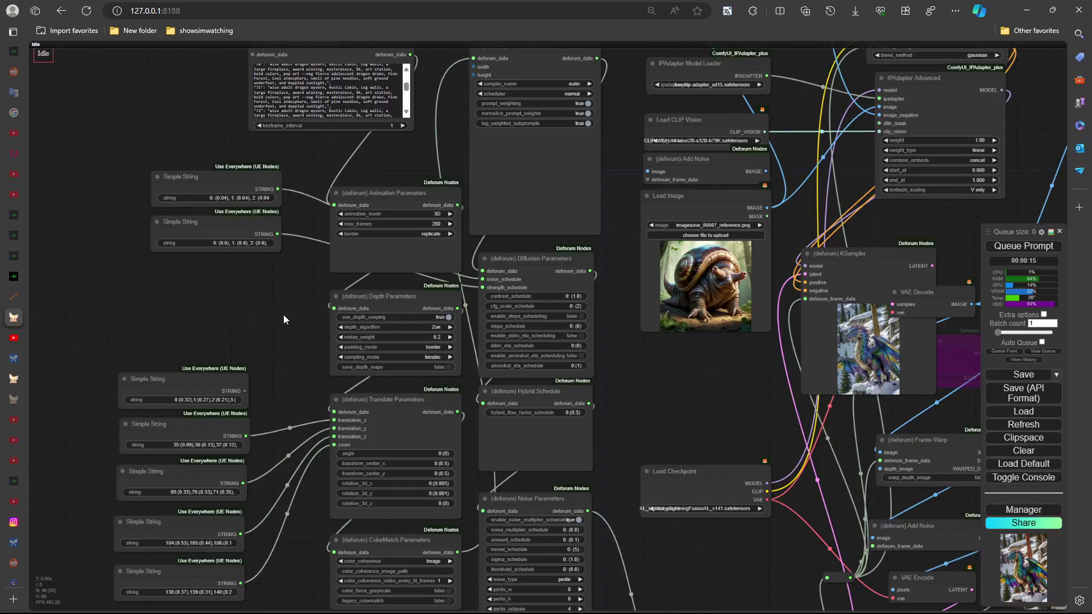
scroll(593, 389, up, 3)
scroll(284, 462, up, 8)
drag(156, 474, 410, 479)
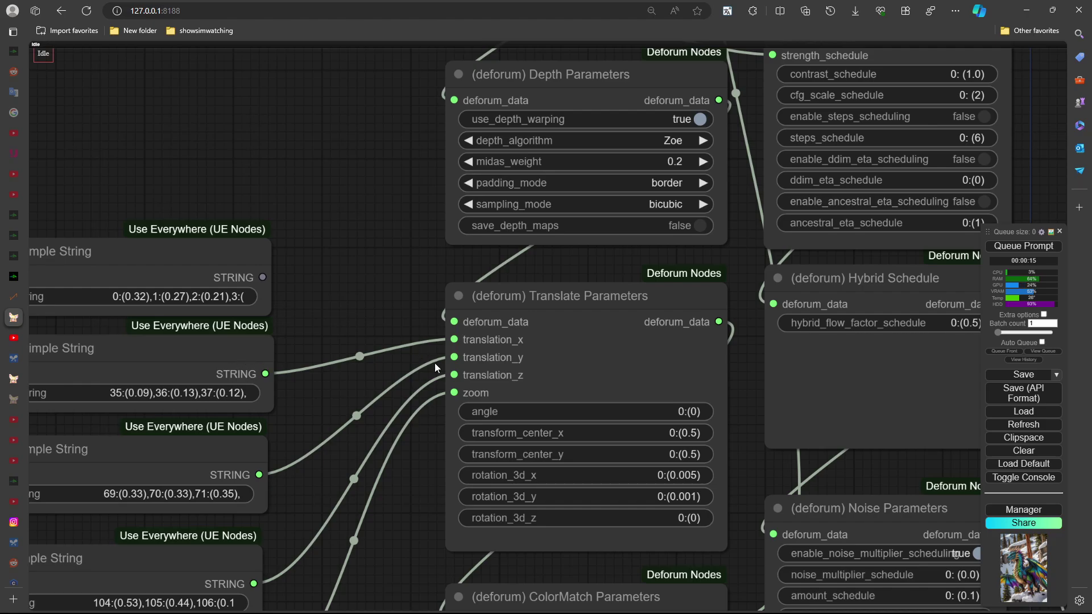
right_click(590, 298)
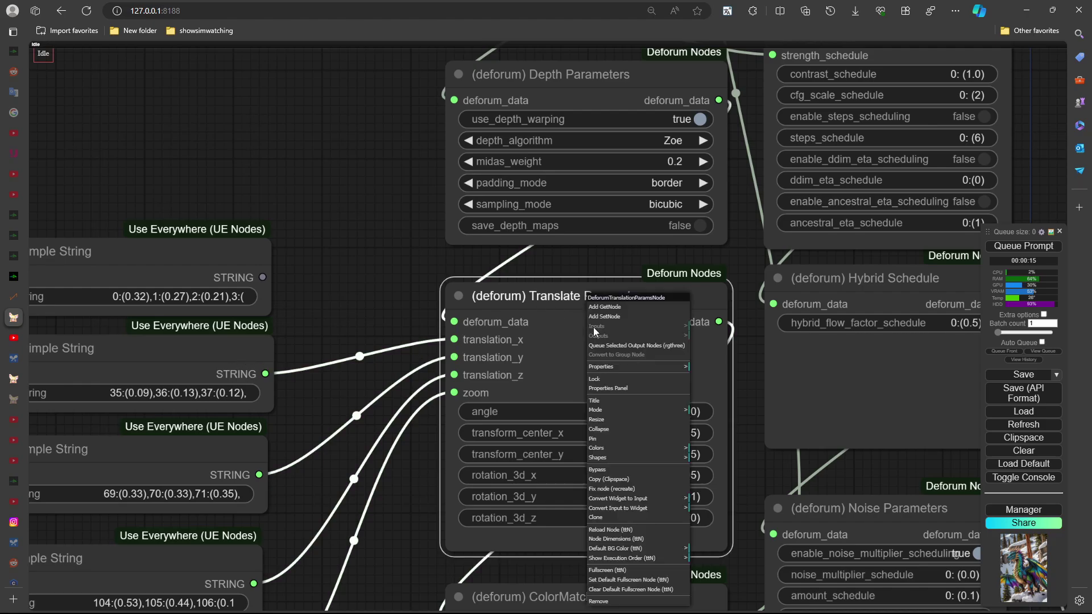
click(648, 498)
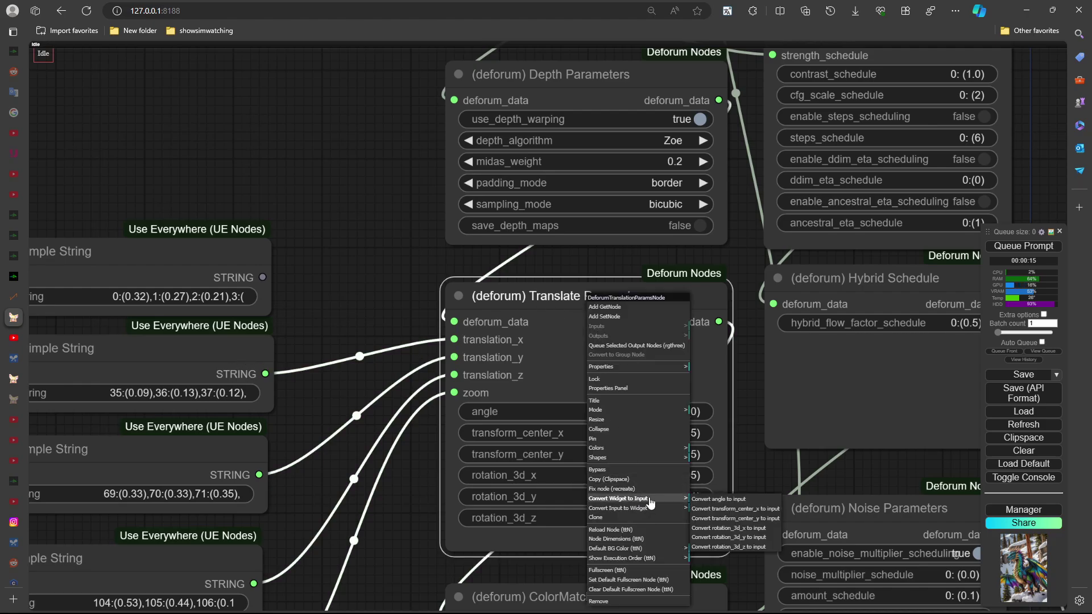
click(739, 518)
right_click(562, 361)
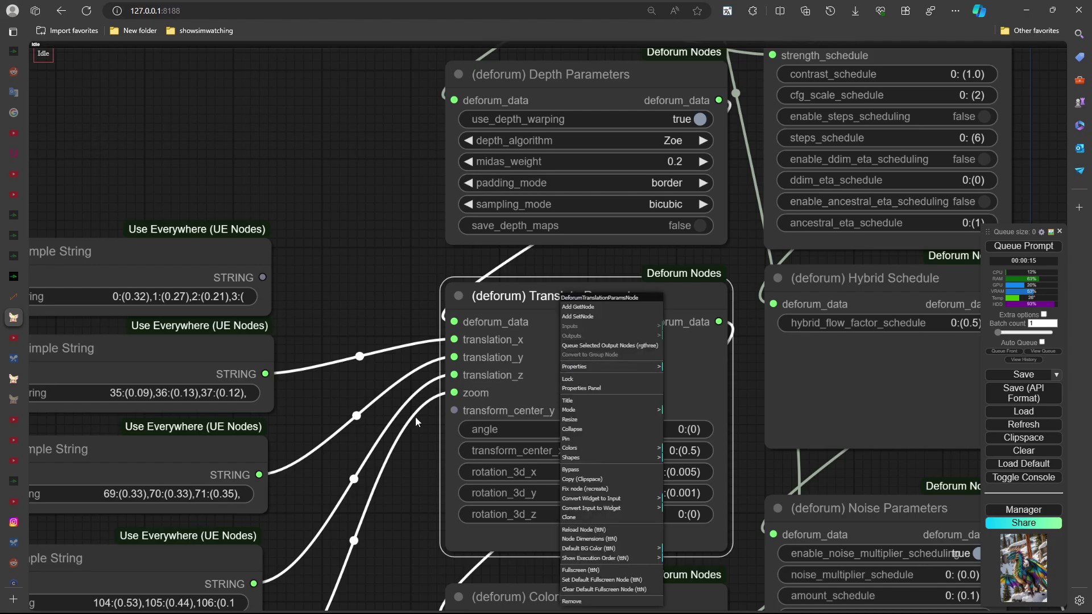
click(343, 472)
Duplicate the lowest Simple String node, connect the copy to transform_center_y on Translate Parameters, and place it below the other string nodes.
drag(342, 472, 420, 278)
click(276, 353)
scroll(412, 340, down, 3)
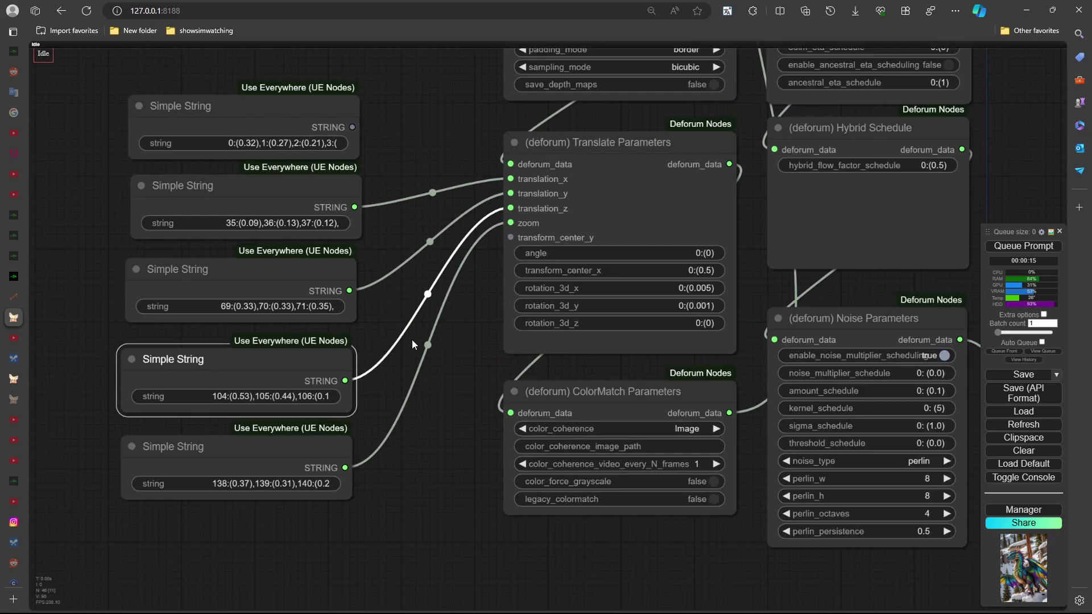
drag(398, 432, 392, 375)
click(305, 376)
key(ctrl+c)
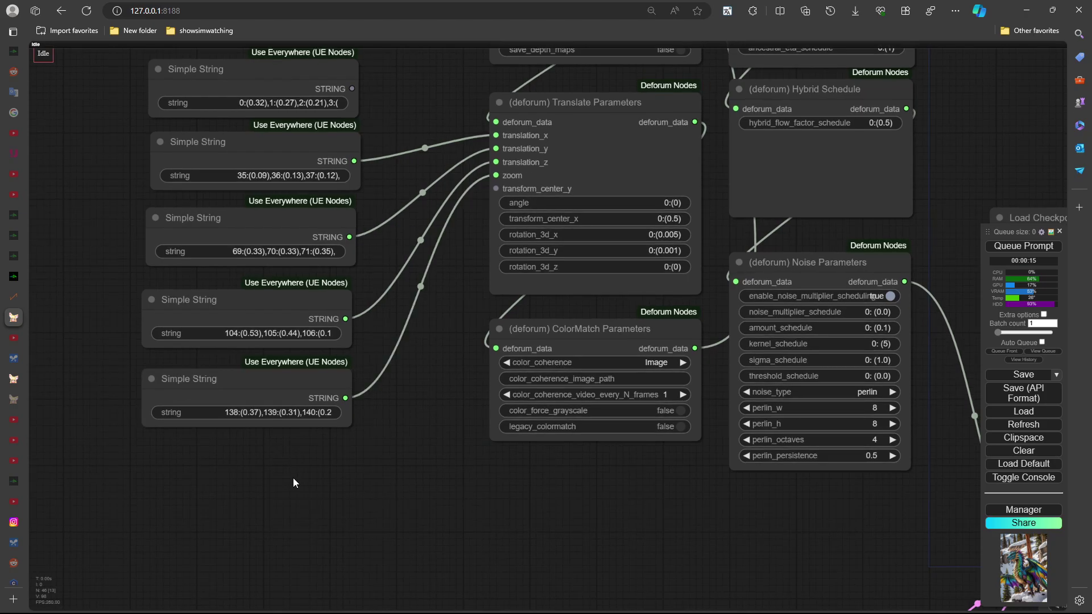
key(ctrl+v)
drag(473, 475, 498, 189)
drag(389, 364, 372, 421)
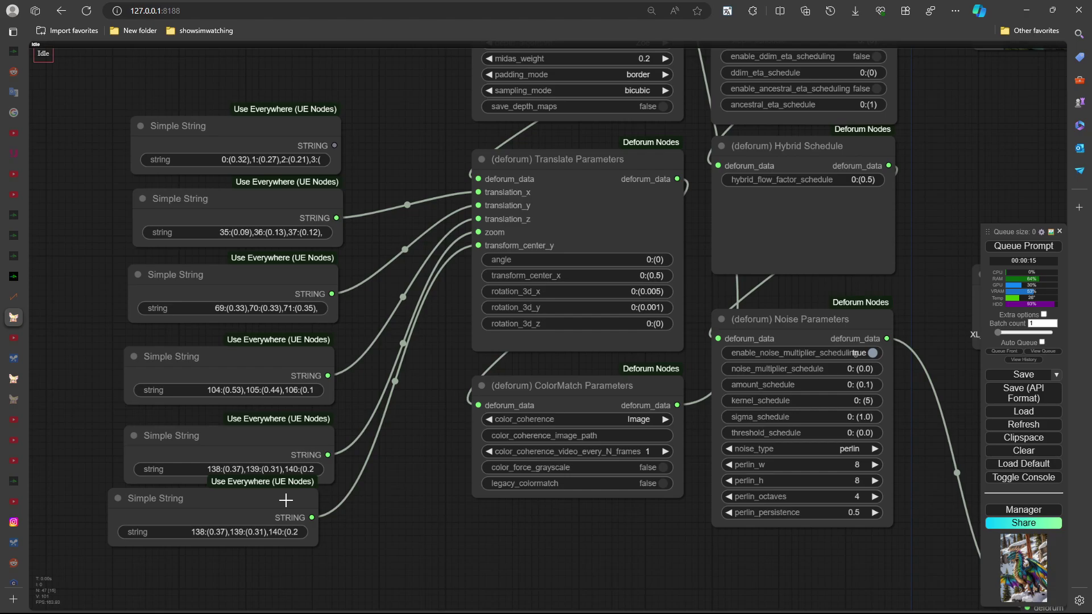
drag(286, 501, 312, 525)
drag(429, 293, 377, 397)
scroll(375, 275, down, 3)
drag(367, 152, 245, 209)
scroll(303, 352, up, 5)
scroll(302, 354, up, 1)
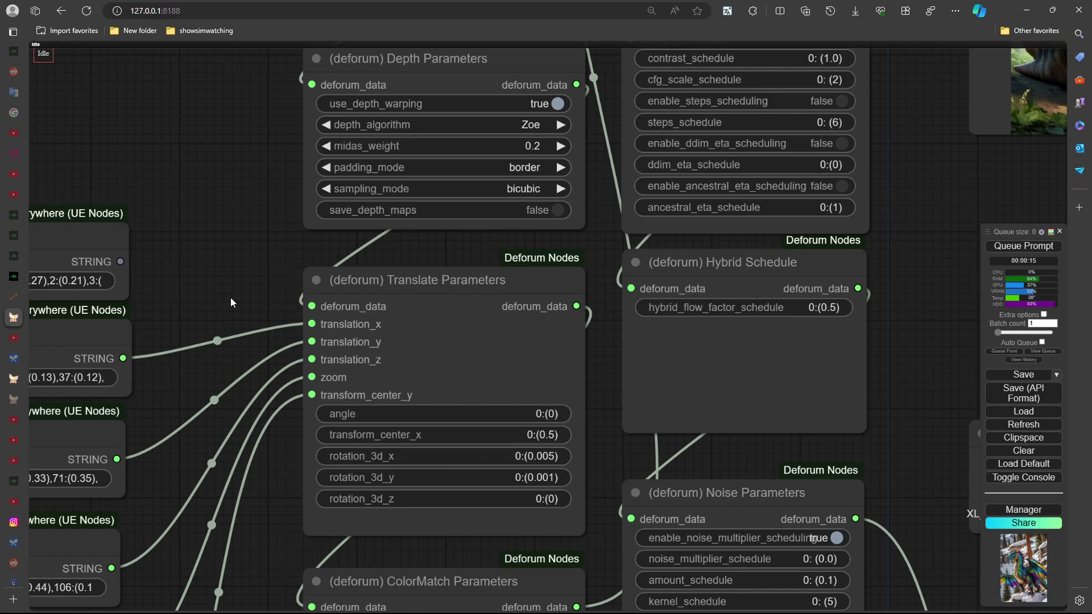
Switch to the Parseq document and examine its managed fields, keyframe grid, field graph, raw schedules and output.
mouse_move(7, 327)
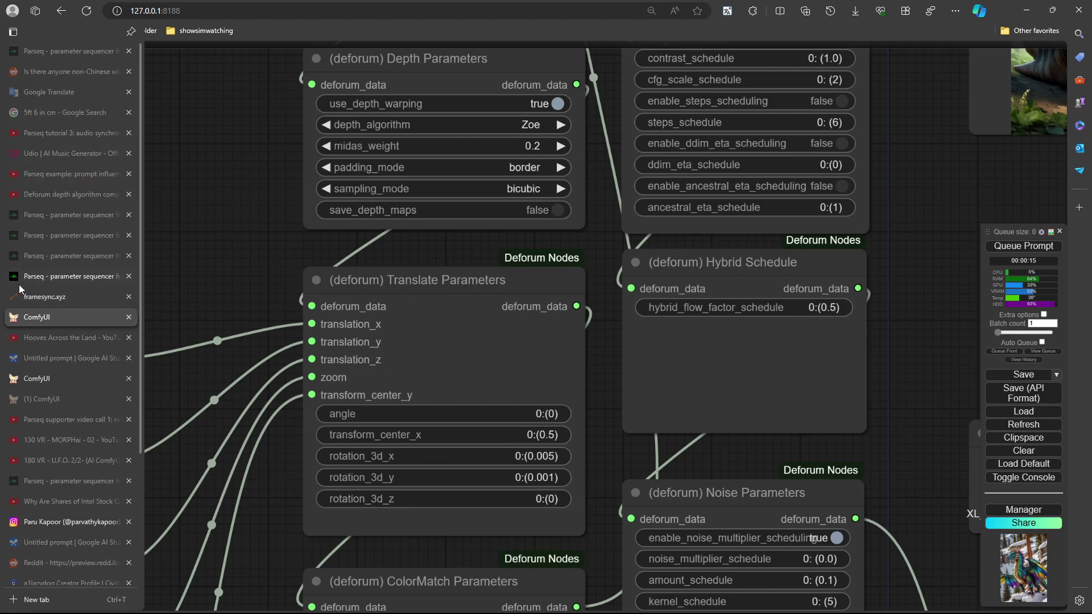
click(29, 275)
scroll(267, 374, up, 5)
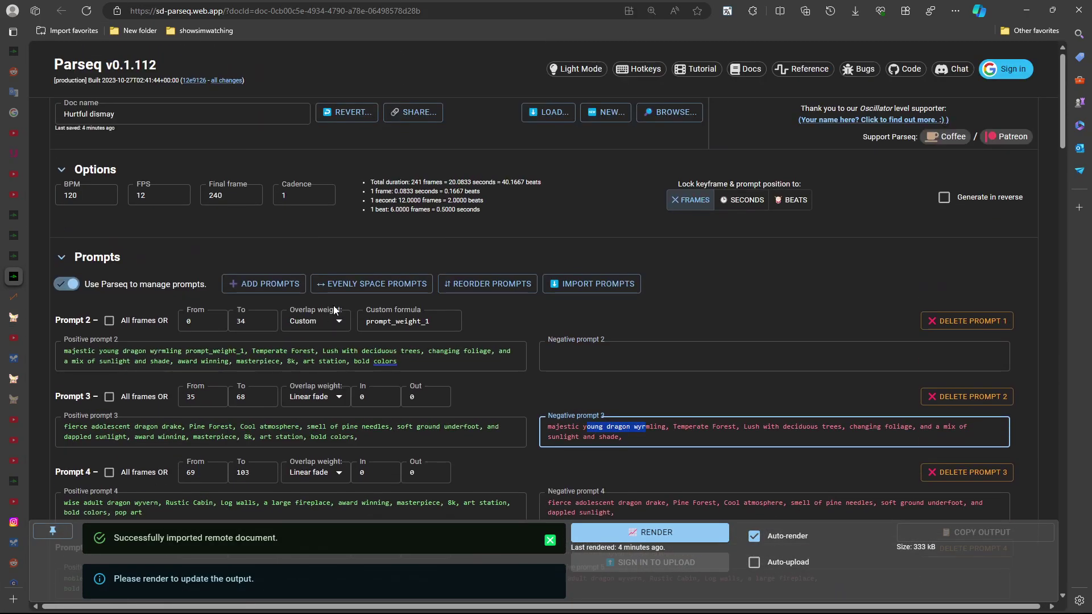
scroll(472, 357, down, 13)
scroll(539, 364, down, 6)
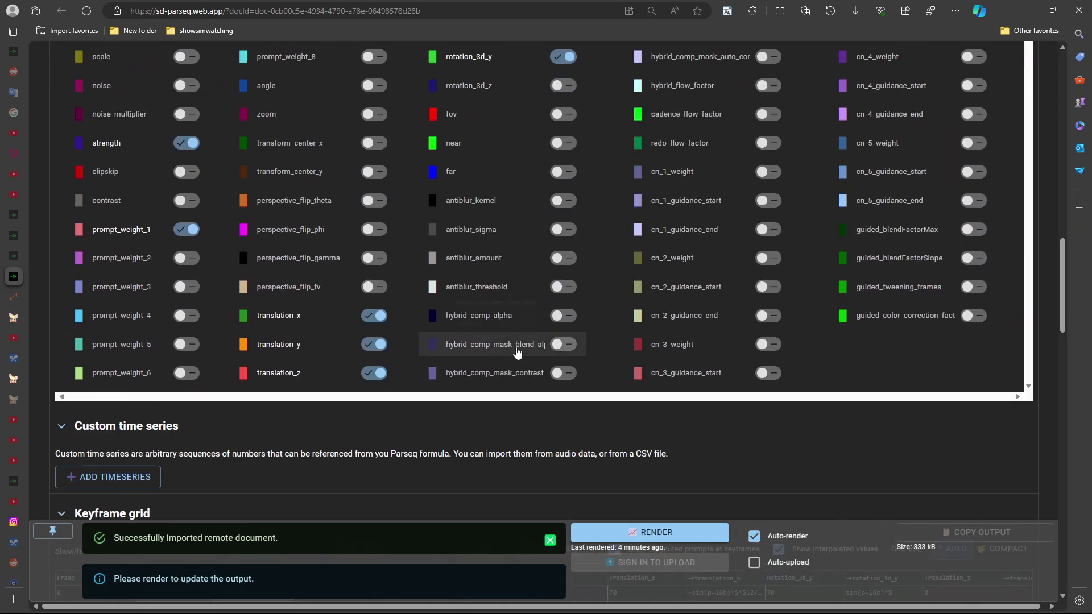
scroll(595, 237, up, 8)
scroll(501, 325, down, 6)
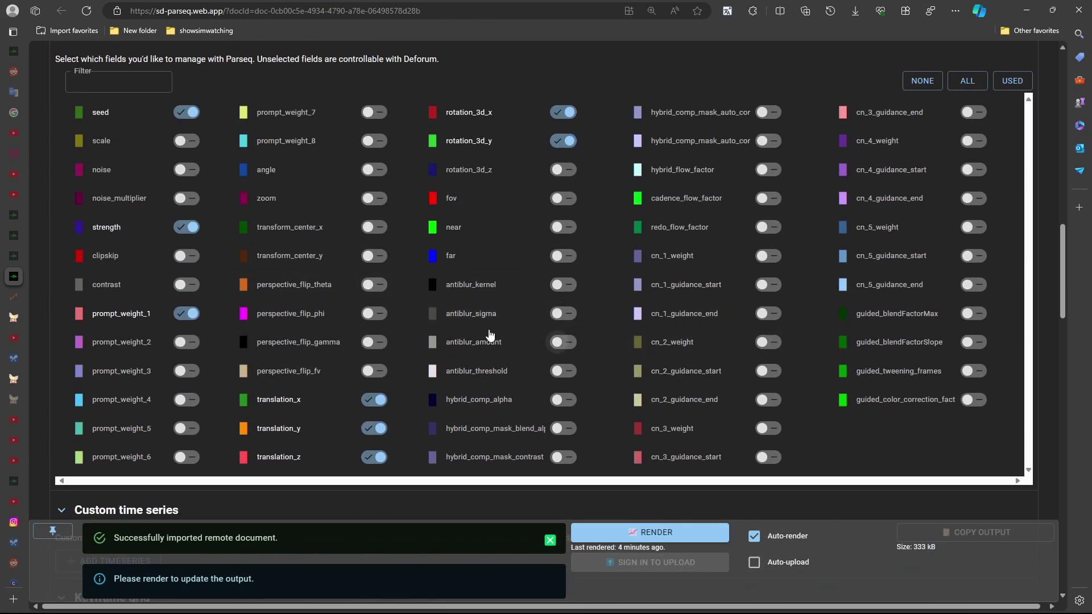
scroll(489, 280, down, 5)
scroll(490, 287, down, 5)
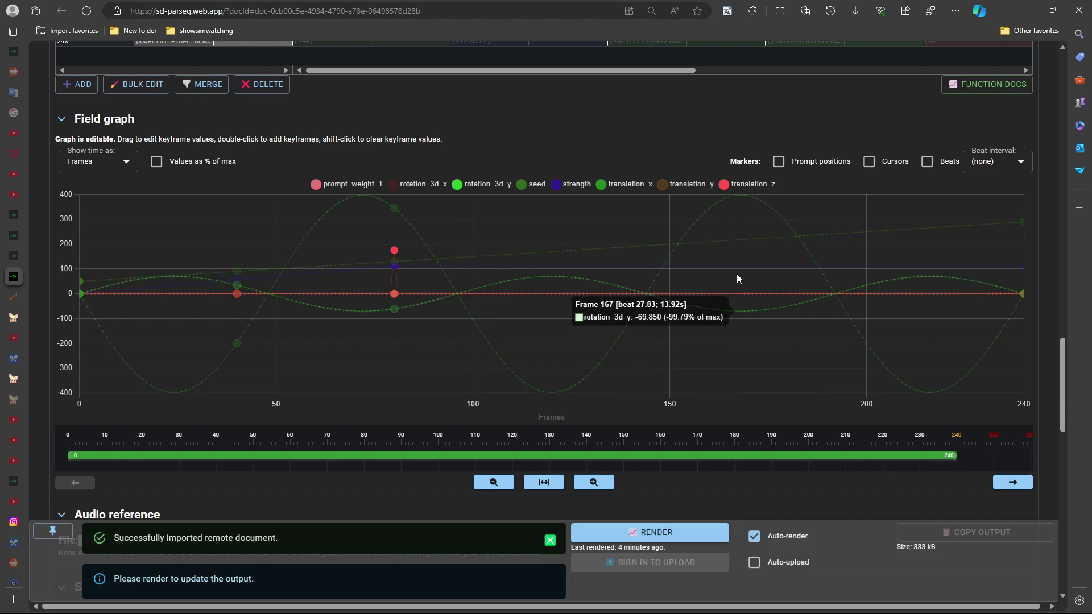
scroll(715, 323, up, 4)
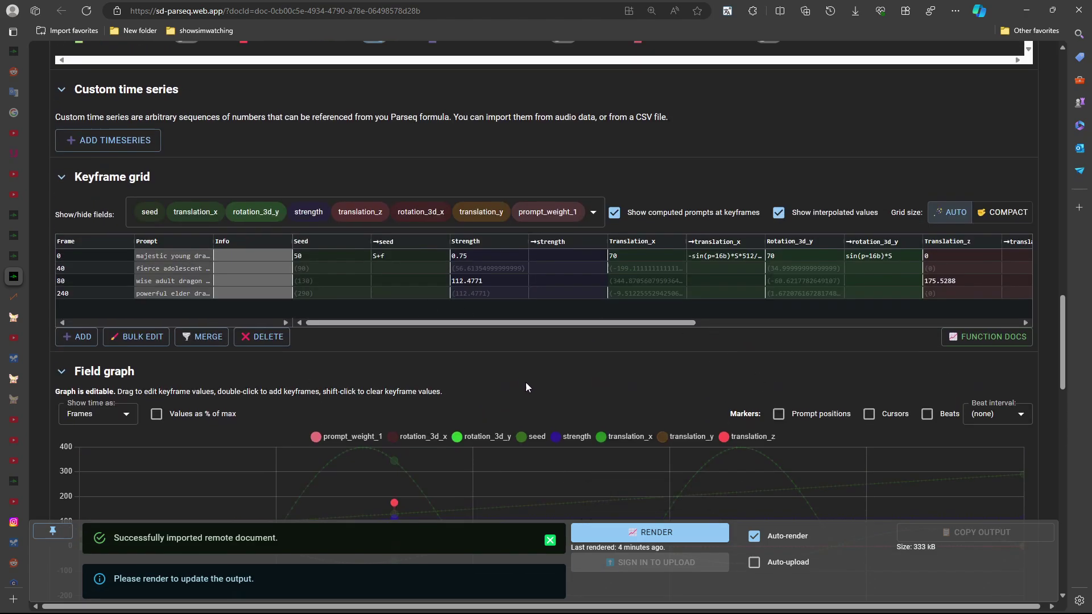
scroll(528, 377, down, 7)
scroll(581, 367, down, 7)
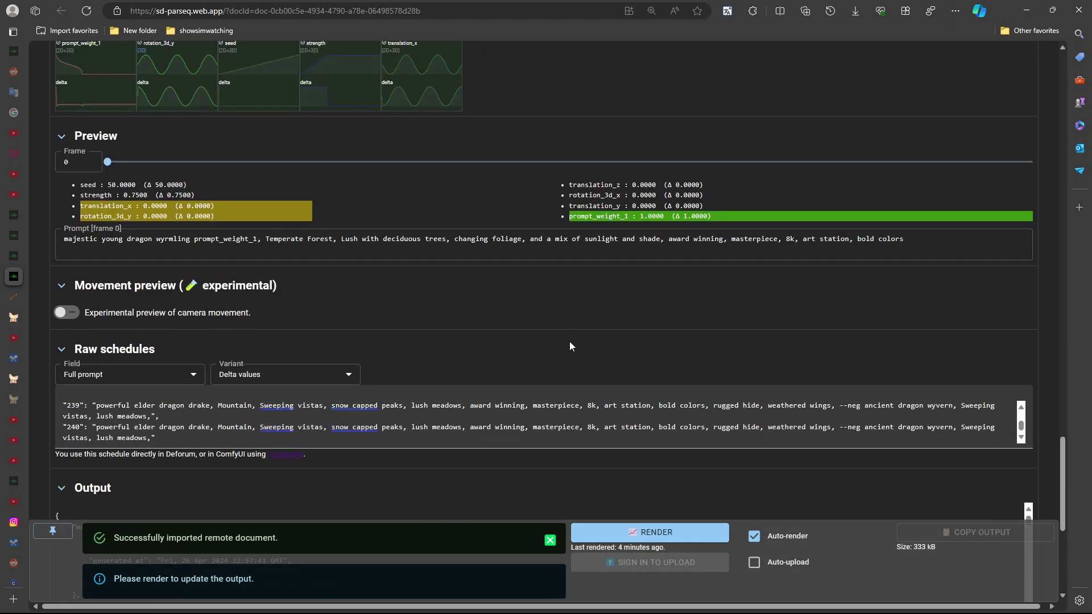
scroll(411, 336, down, 3)
scroll(448, 254, down, 8)
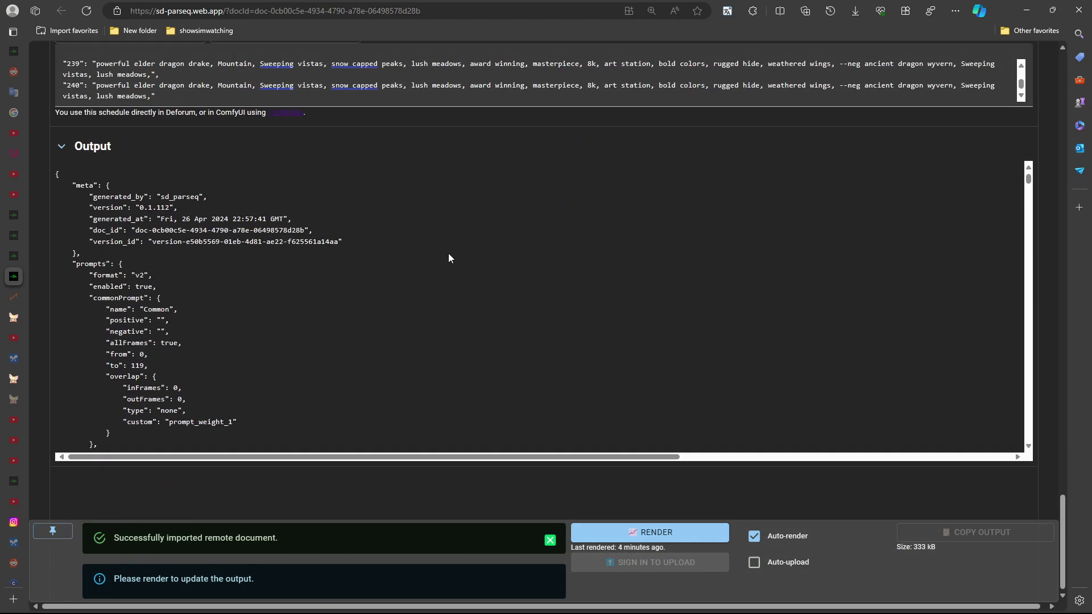
Set the raw schedules field to rotation_3d_y and inspect its delta values.
scroll(125, 212, up, 8)
scroll(139, 256, up, 6)
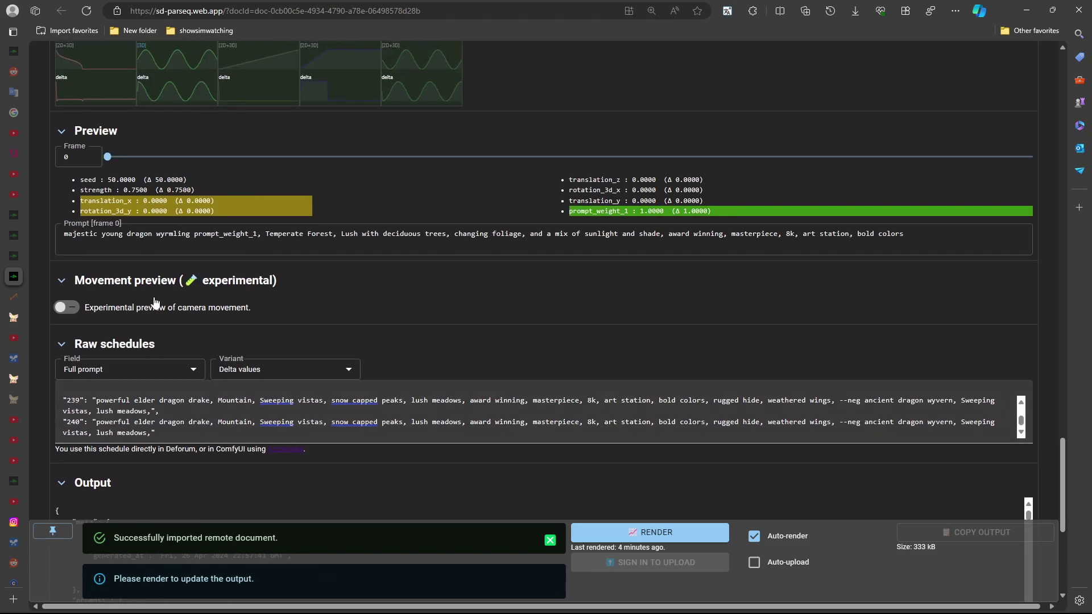
click(121, 370)
click(102, 452)
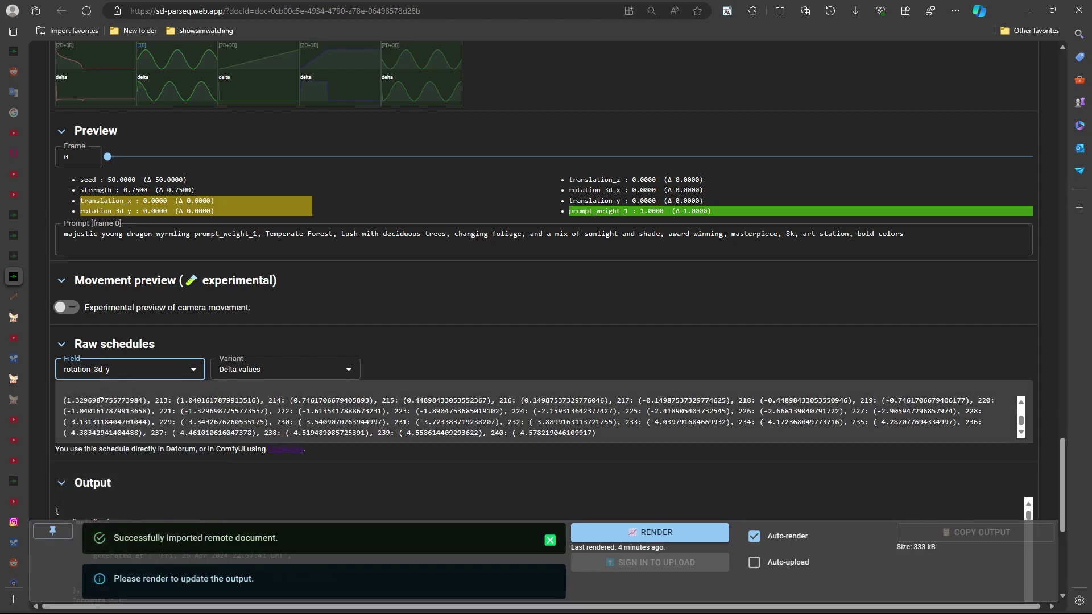
click(69, 400)
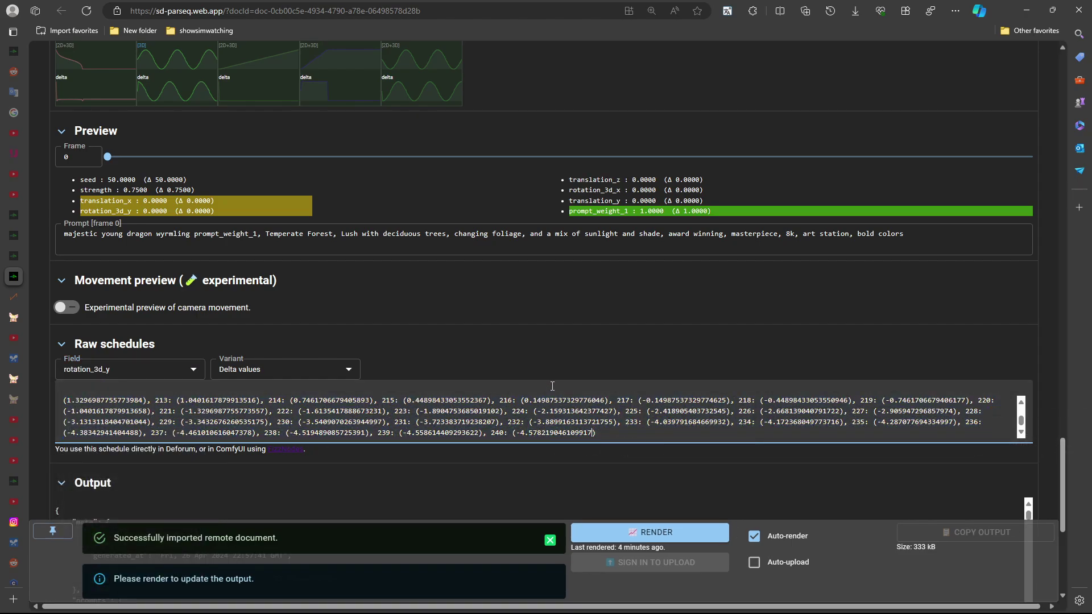
click(524, 345)
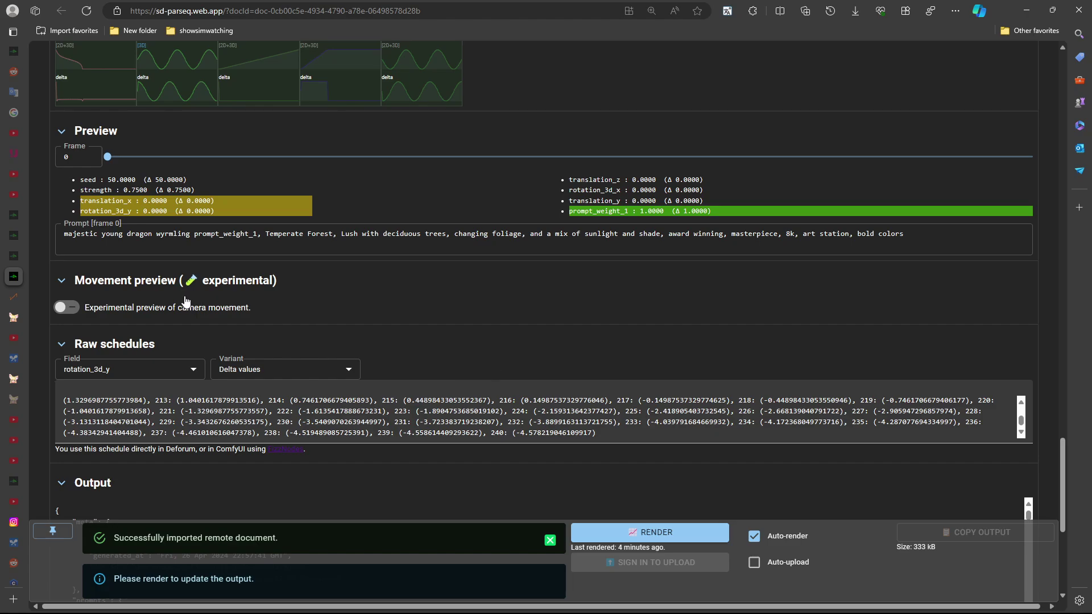
Examine the sparklines, the keyframe grid formulas and the translation_x and rotation_3d_y curves in the field graph.
scroll(185, 301, up, 20)
scroll(395, 220, down, 16)
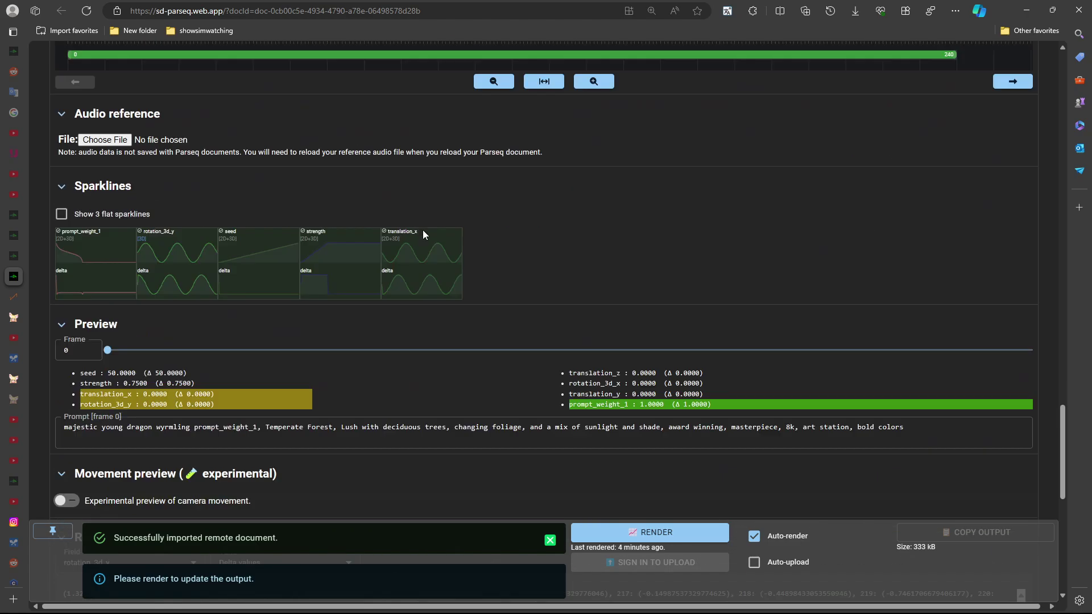
scroll(422, 230, down, 2)
scroll(374, 302, up, 8)
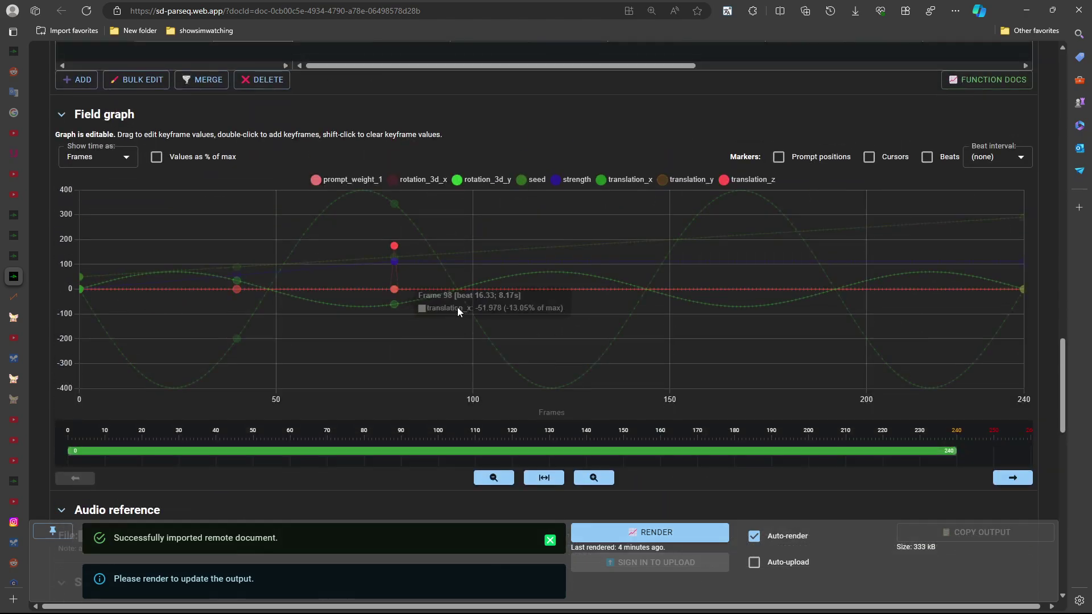
scroll(457, 307, up, 6)
scroll(441, 321, down, 6)
scroll(673, 294, up, 3)
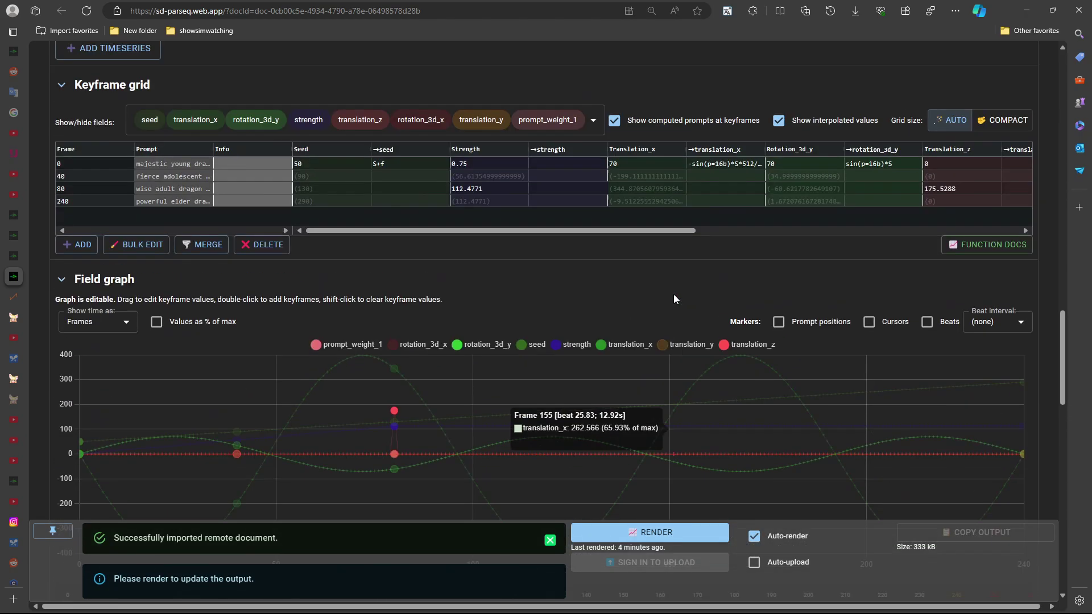
scroll(673, 299, down, 3)
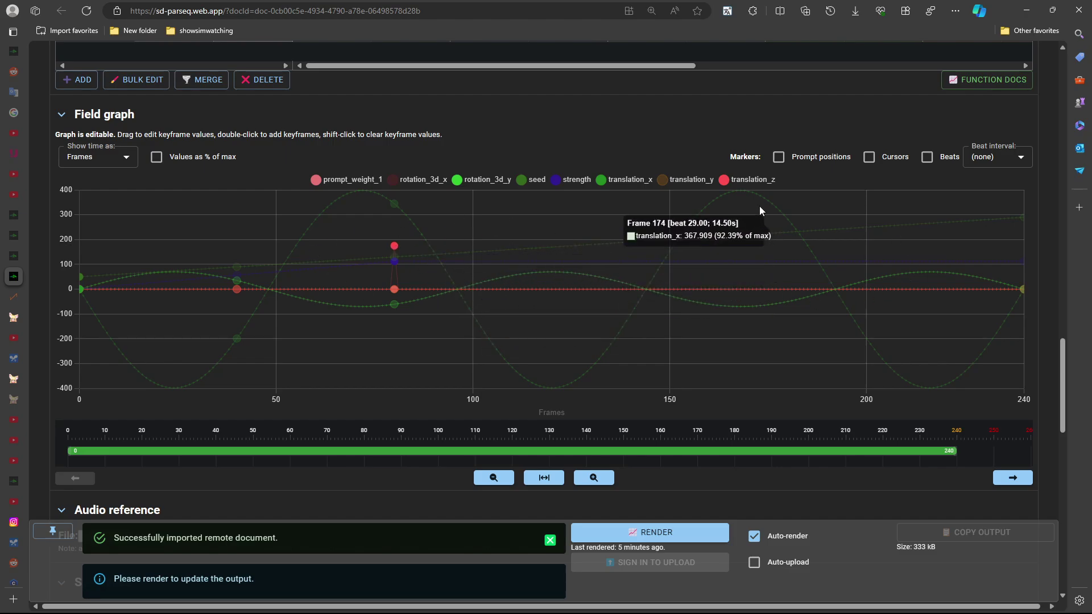
scroll(760, 210, down, 10)
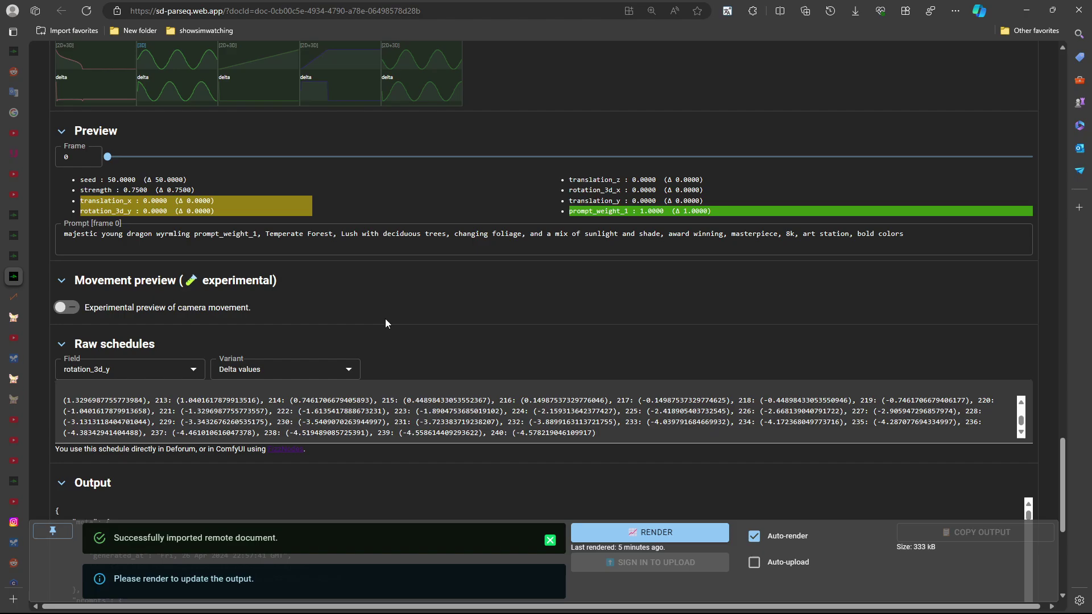
Review the positive and negative dragon prompts with their frame ranges, comparing them with the field graph.
scroll(386, 323, up, 20)
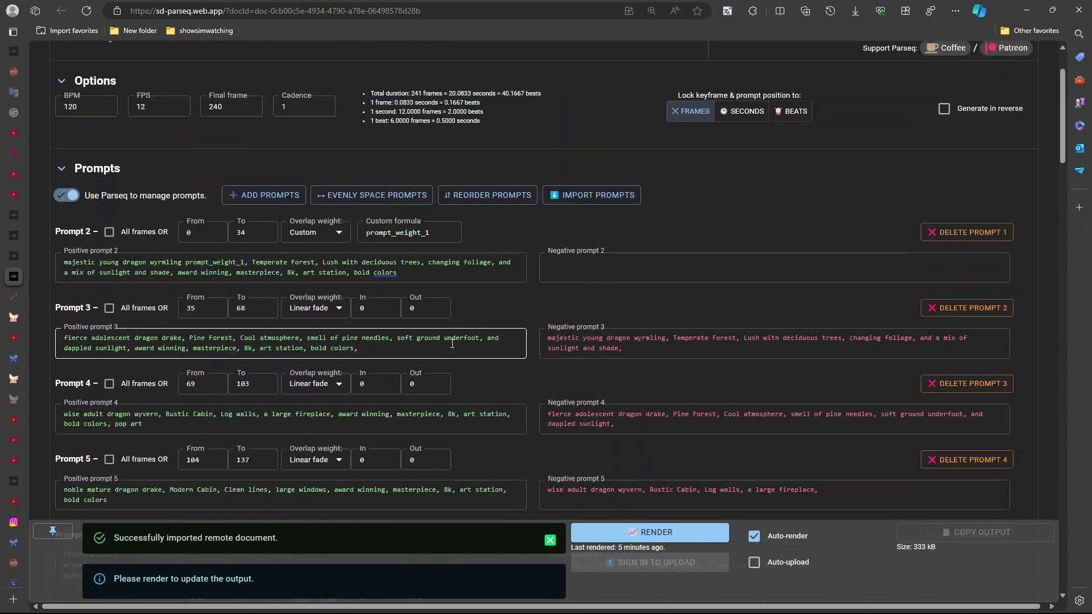
scroll(452, 343, down, 20)
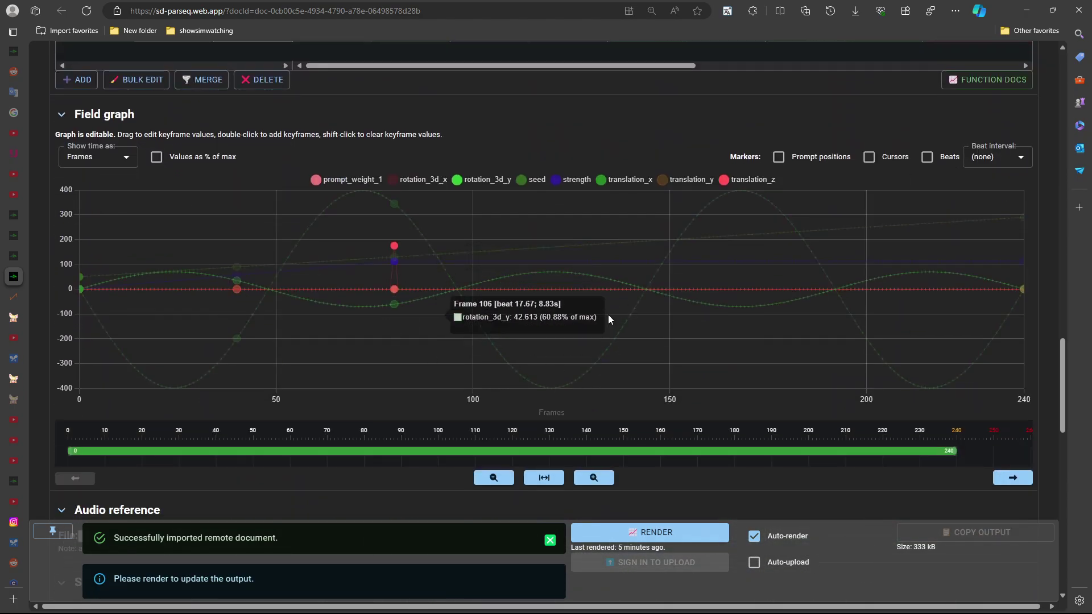
scroll(548, 333, up, 20)
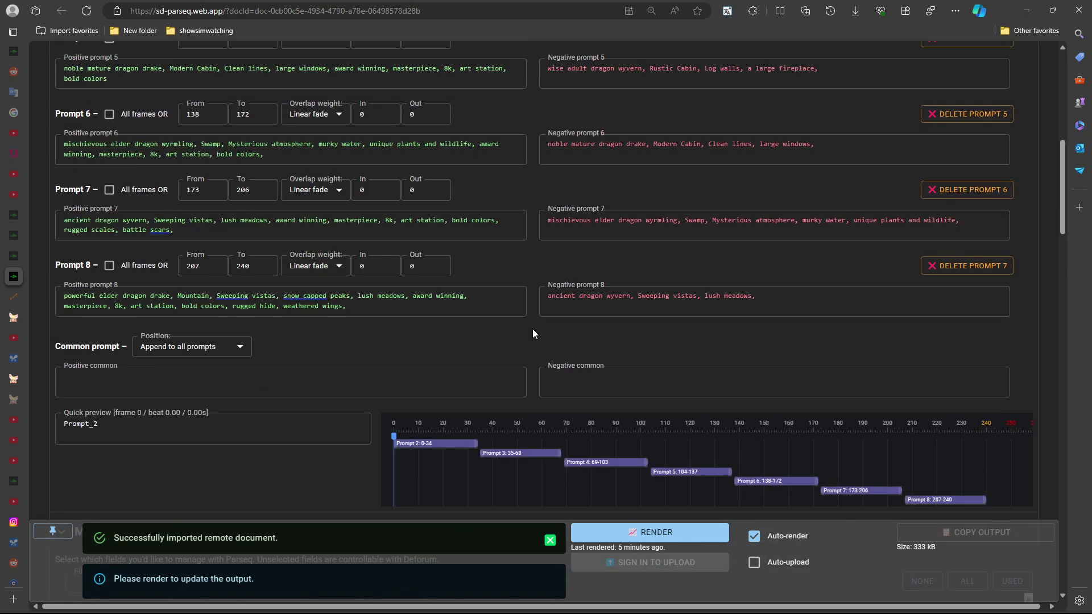
scroll(532, 333, up, 9)
scroll(477, 323, down, 2)
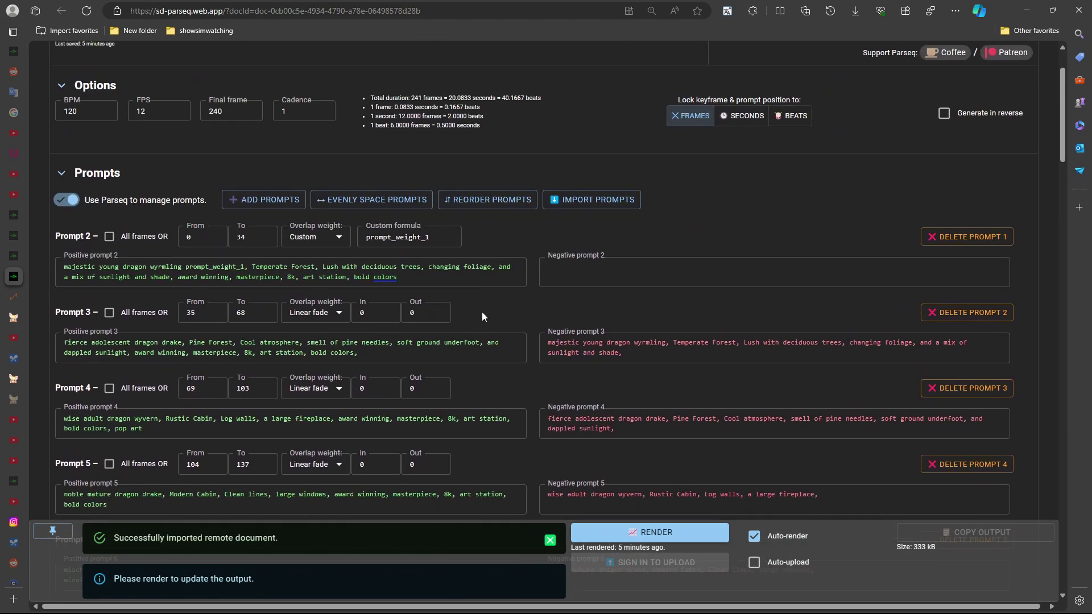
scroll(482, 312, up, 1)
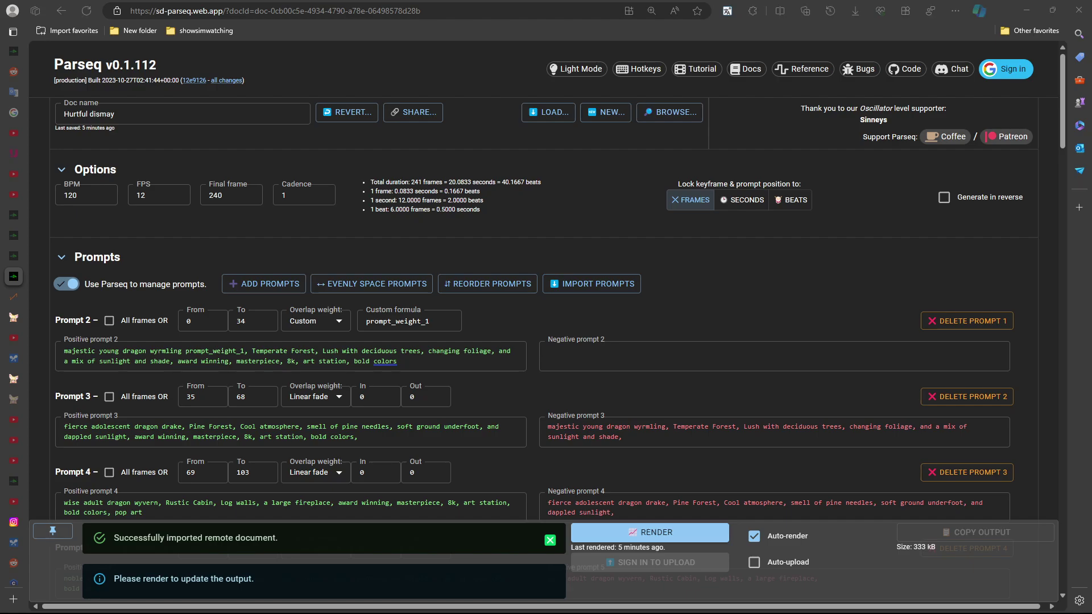
Move the dragonsagain_0.mp4 player window over the browser, play the video and lower its volume.
drag(268, 133, 489, 29)
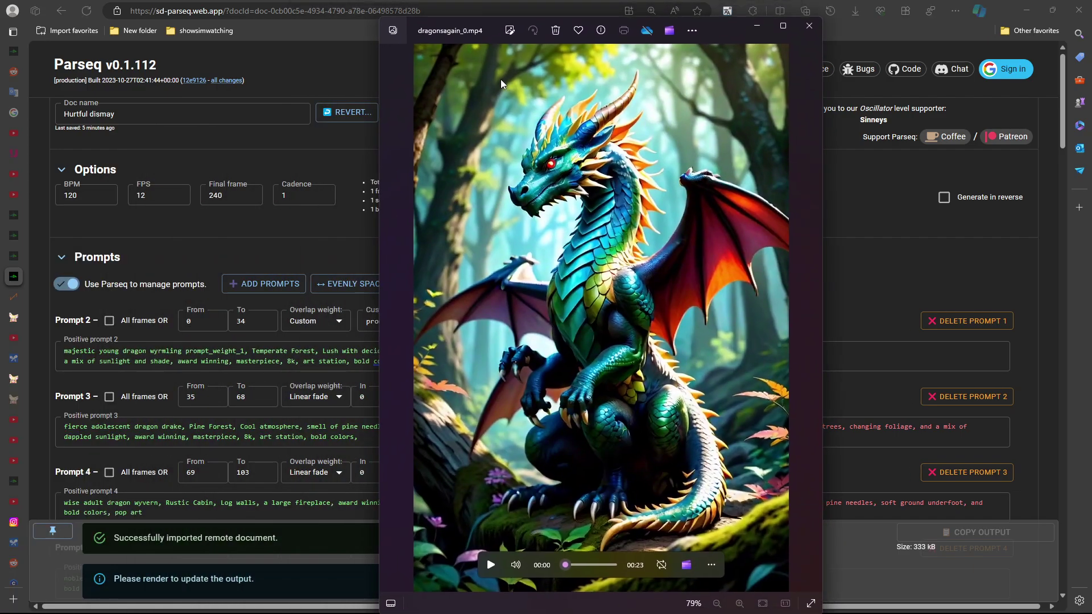
click(489, 564)
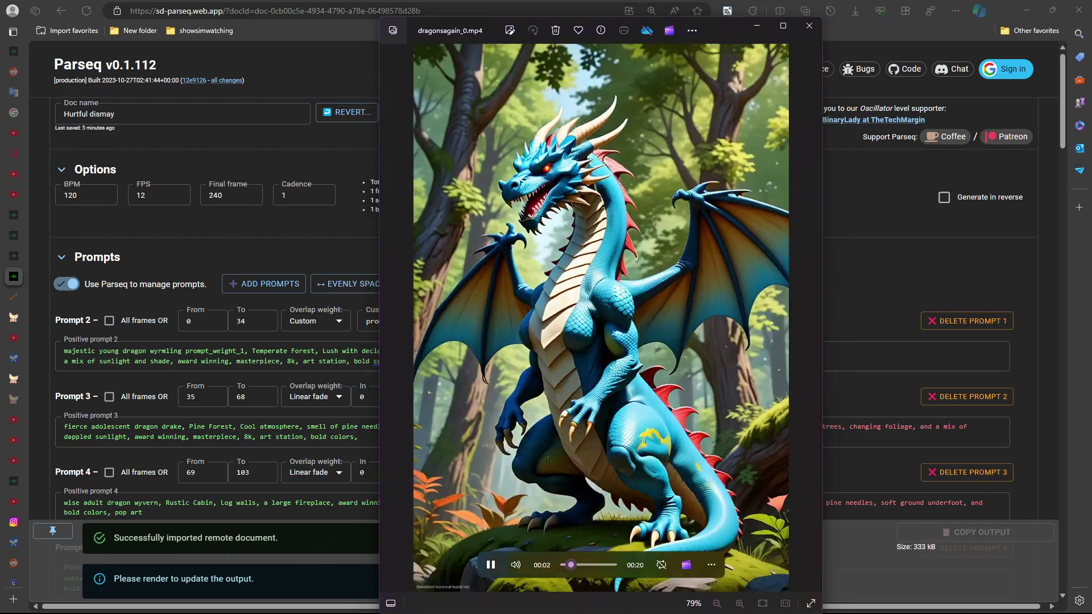
click(517, 564)
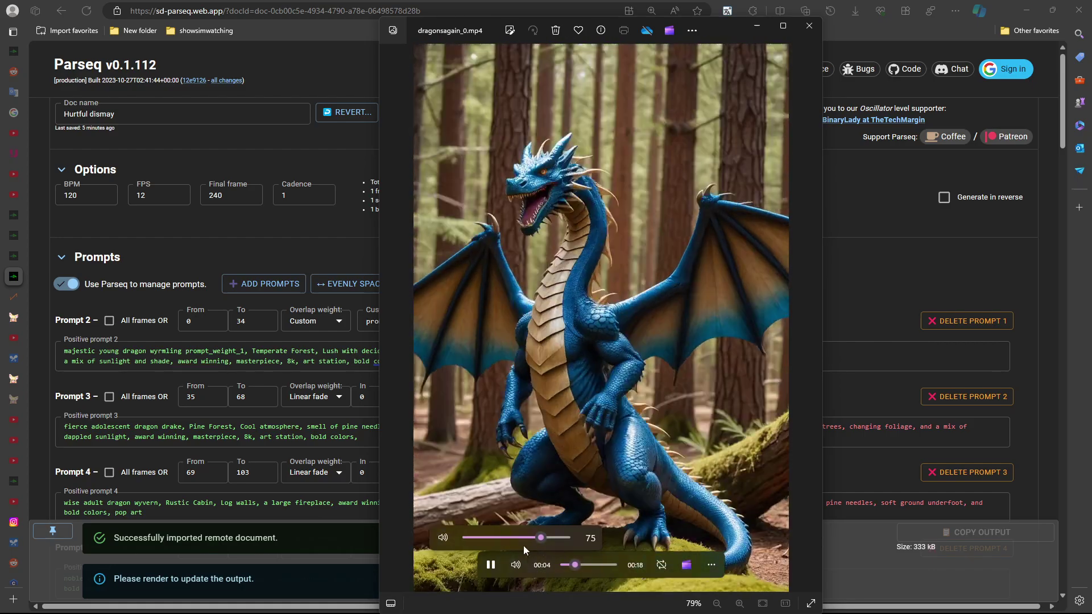
drag(540, 537, 486, 537)
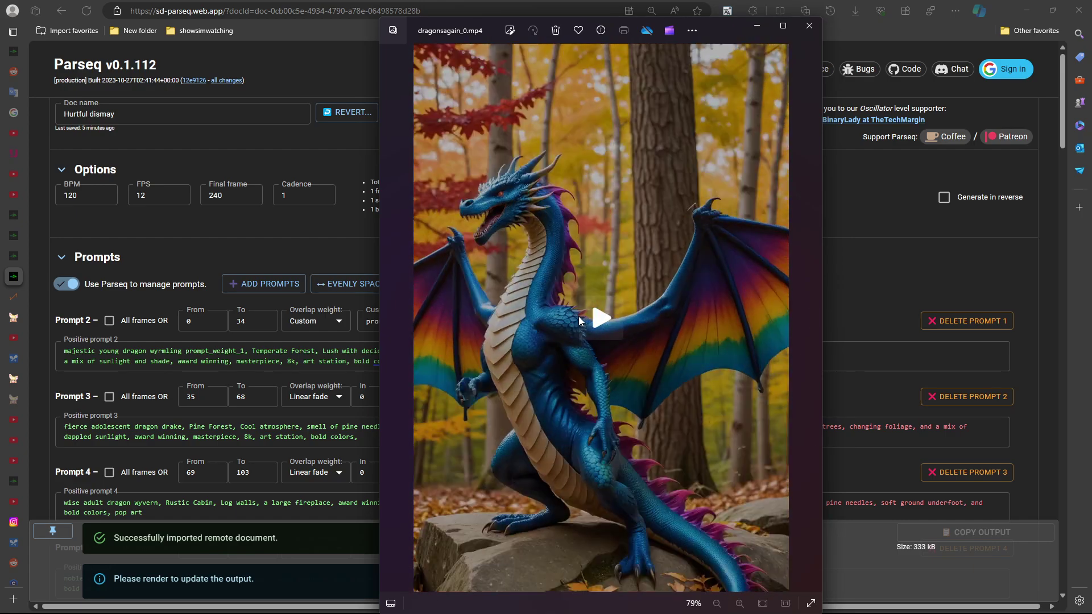
Check prompts 3 to 8 behind the player window and play the dragonsagain_0.mp4 video through its scene changes.
scroll(216, 307, down, 6)
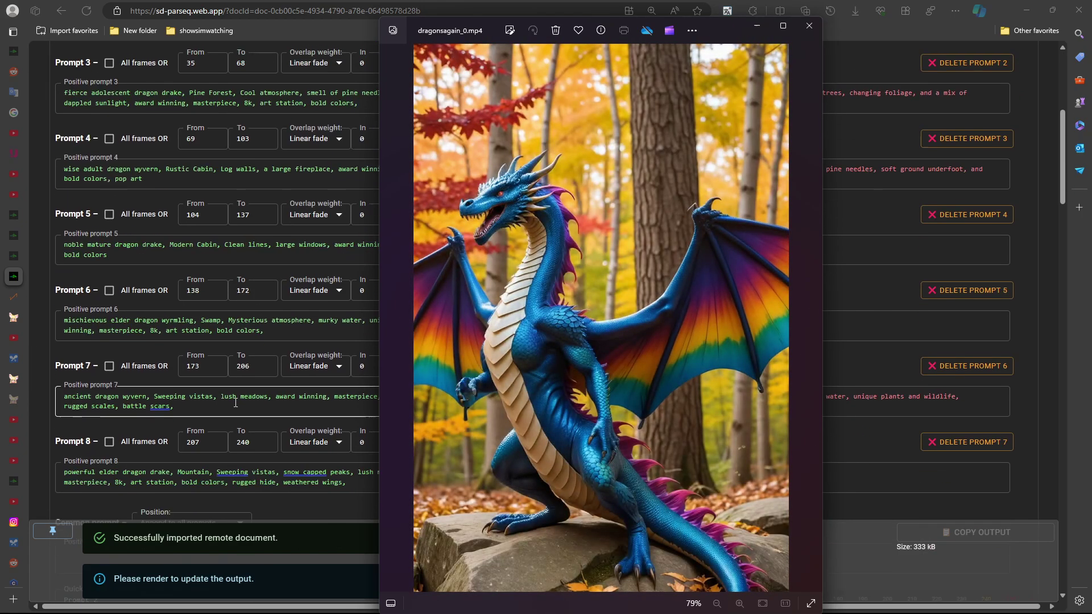
drag(741, 22, 909, 294)
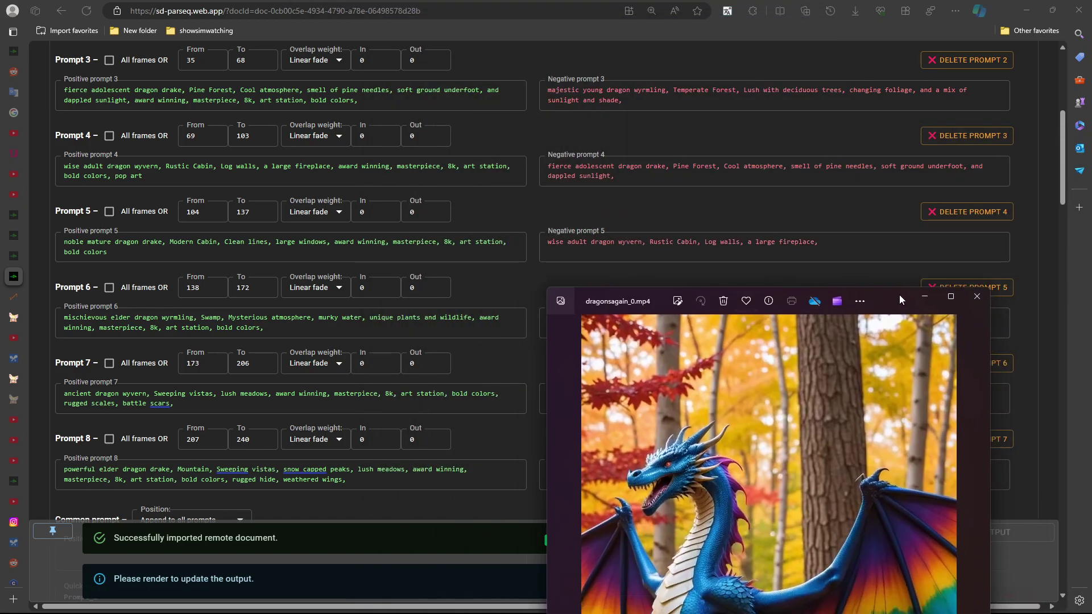
drag(896, 299, 743, 34)
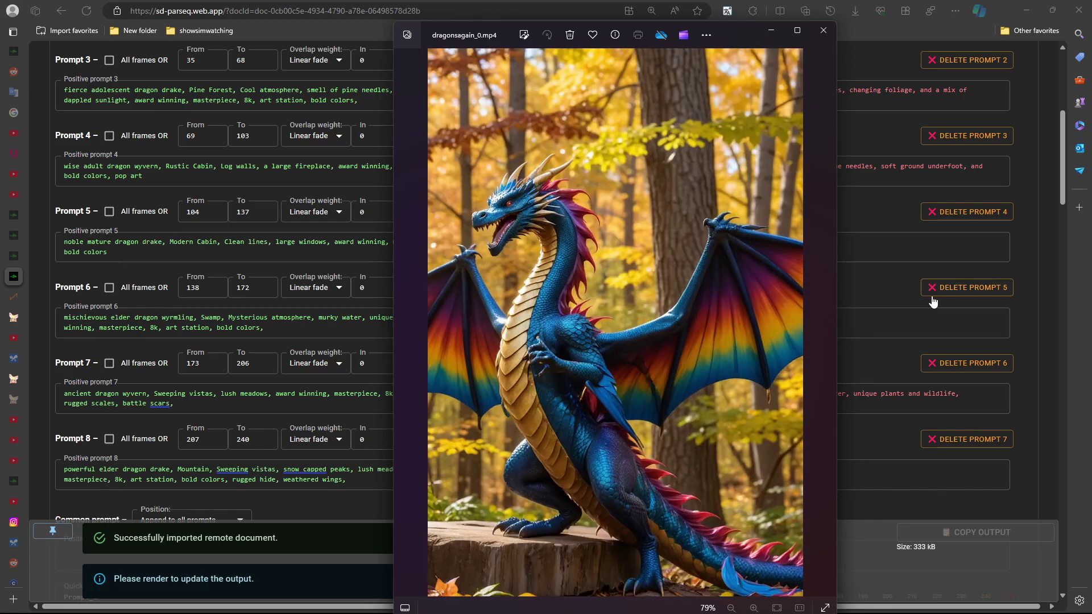
click(588, 336)
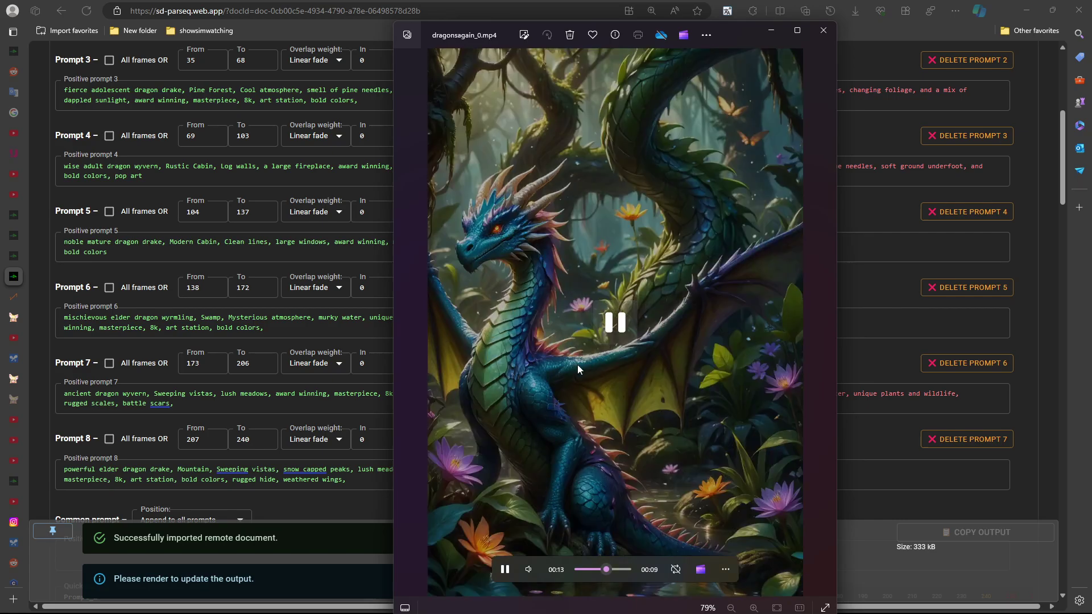
click(686, 364)
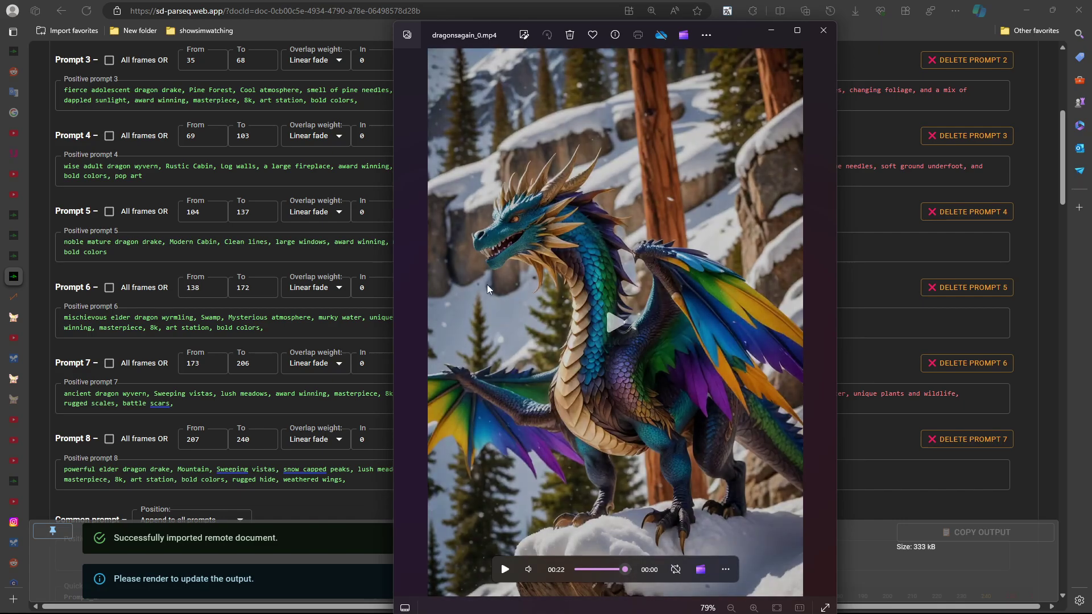
Switch to framesync.xyz, review the Dragon20Dance.mp3 waveform and settings, and copy the generated keyframes.
click(21, 297)
scroll(383, 424, up, 4)
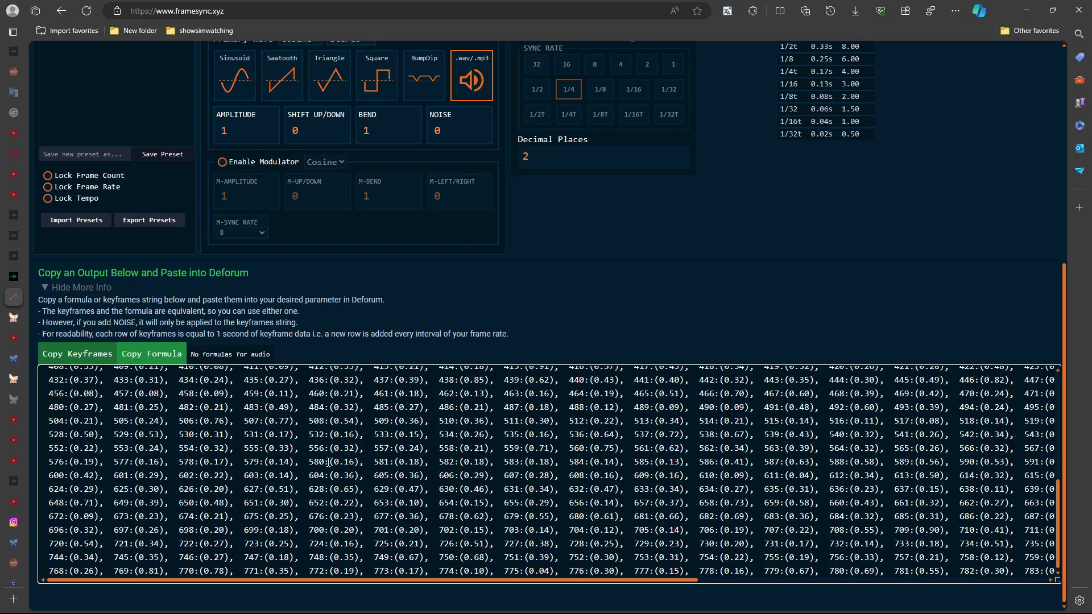
scroll(417, 284, up, 6)
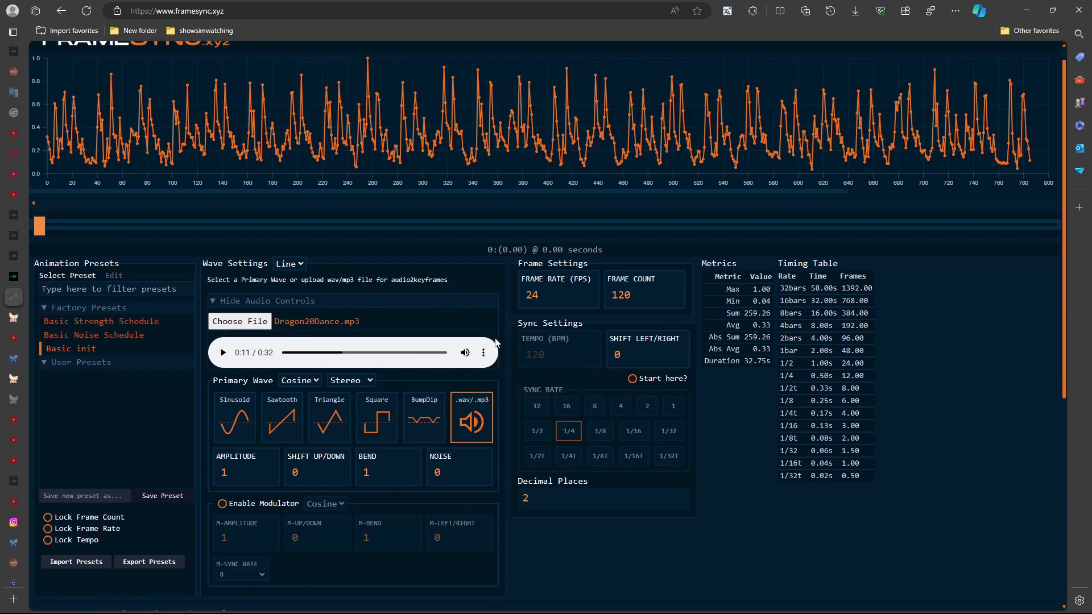
scroll(400, 348, down, 6)
click(53, 358)
mouse_move(26, 246)
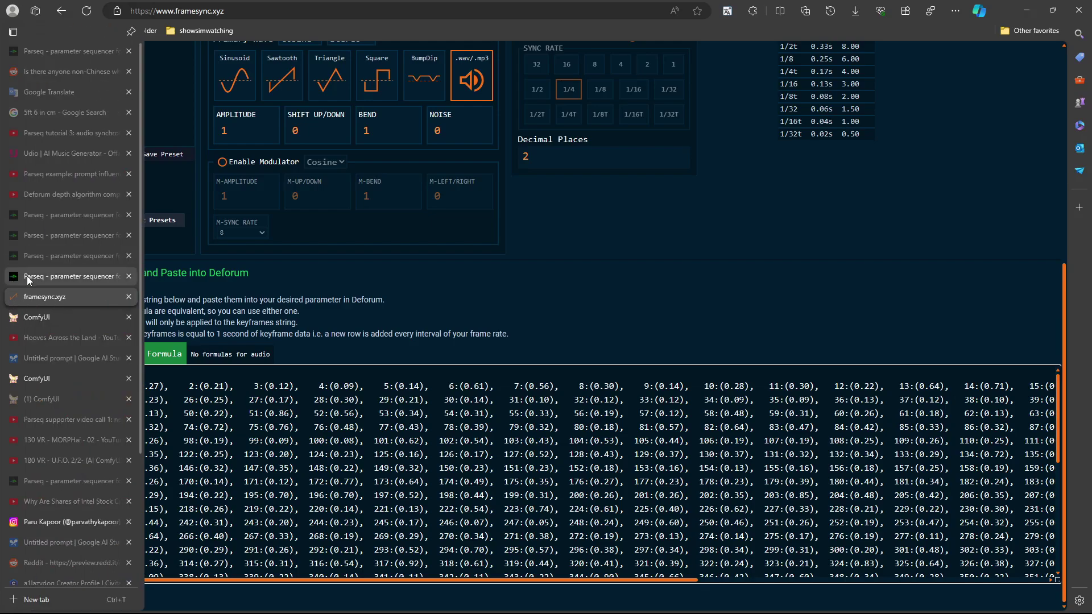
Switch to the ComfyUI workflow and examine the Simple String keyframes feeding the Translate Parameters node.
click(46, 322)
scroll(307, 357, down, 2)
drag(305, 441, 440, 405)
drag(420, 269, 324, 272)
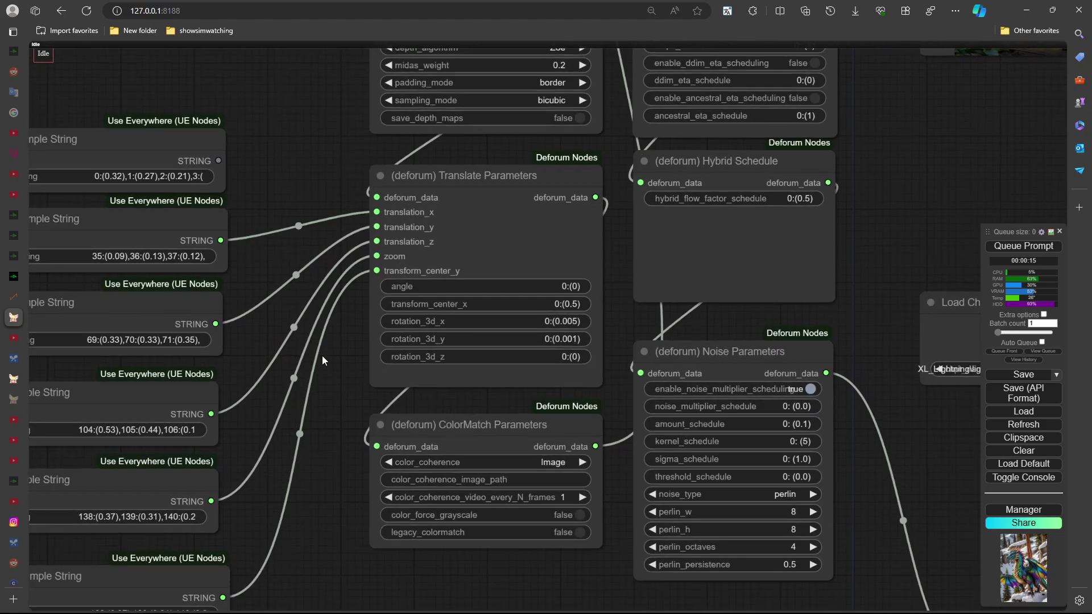
drag(351, 322, 379, 268)
scroll(406, 203, up, 3)
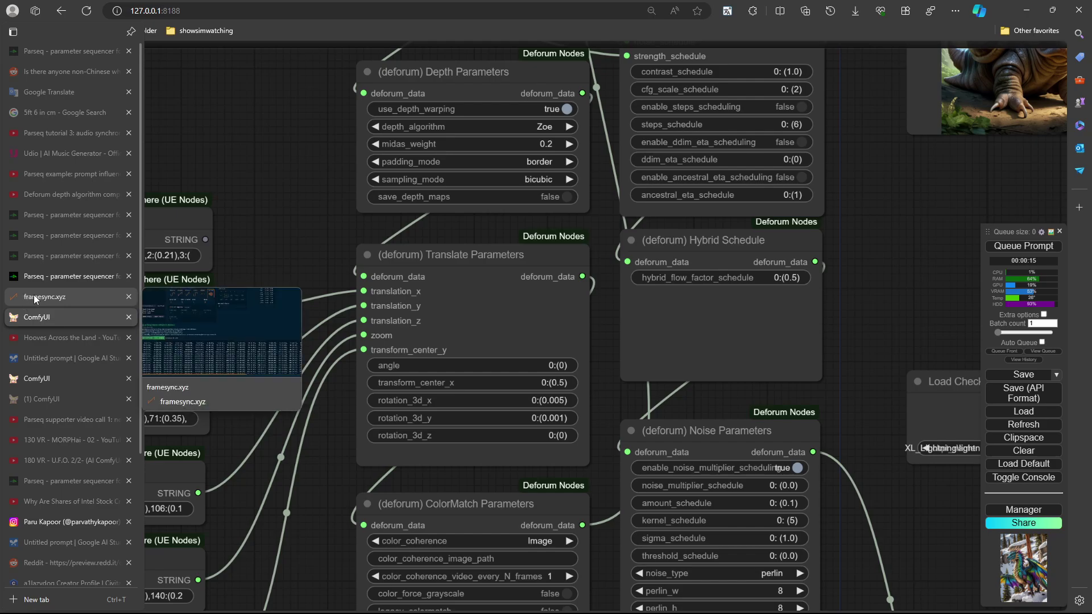
Examine the per-frame dragon prompts in the Unformatted Prompt node, along with the neighbouring noise and strength schedule strings.
scroll(294, 246, down, 3)
drag(288, 149, 216, 366)
drag(646, 323, 689, 429)
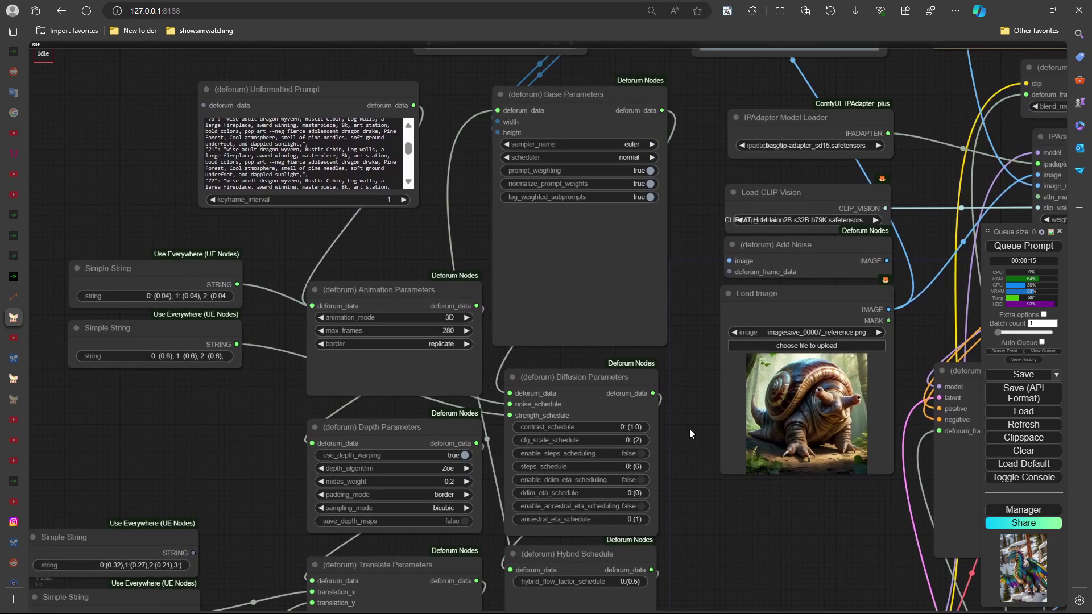
drag(281, 376, 363, 168)
mouse_move(341, 435)
mouse_down()
mouse_move(339, 298)
mouse_move(397, 475)
mouse_move(350, 425)
mouse_up()
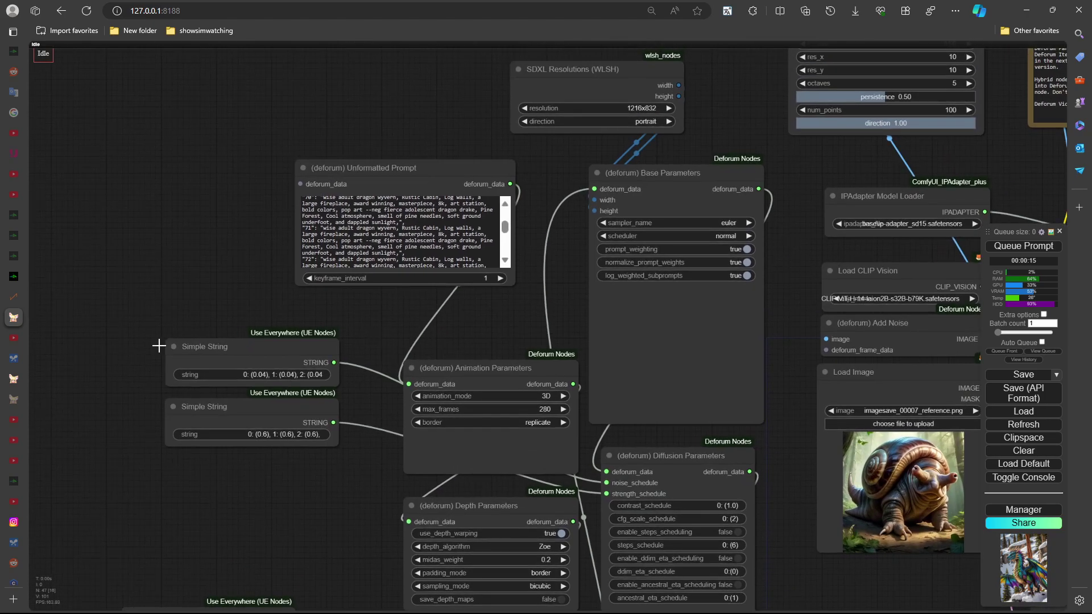
drag(389, 321, 399, 356)
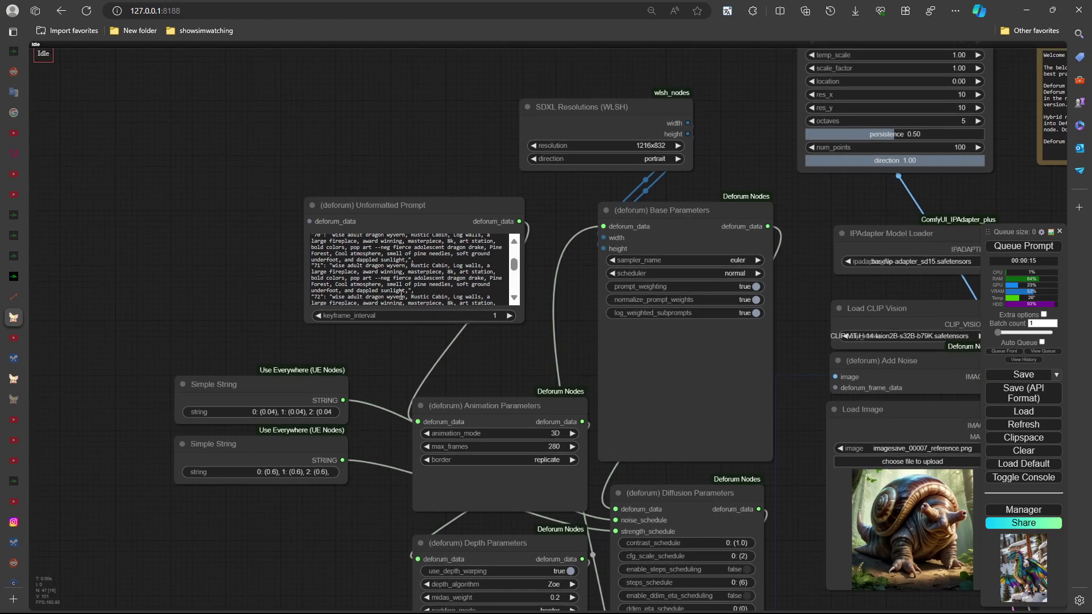
scroll(401, 262, up, 6)
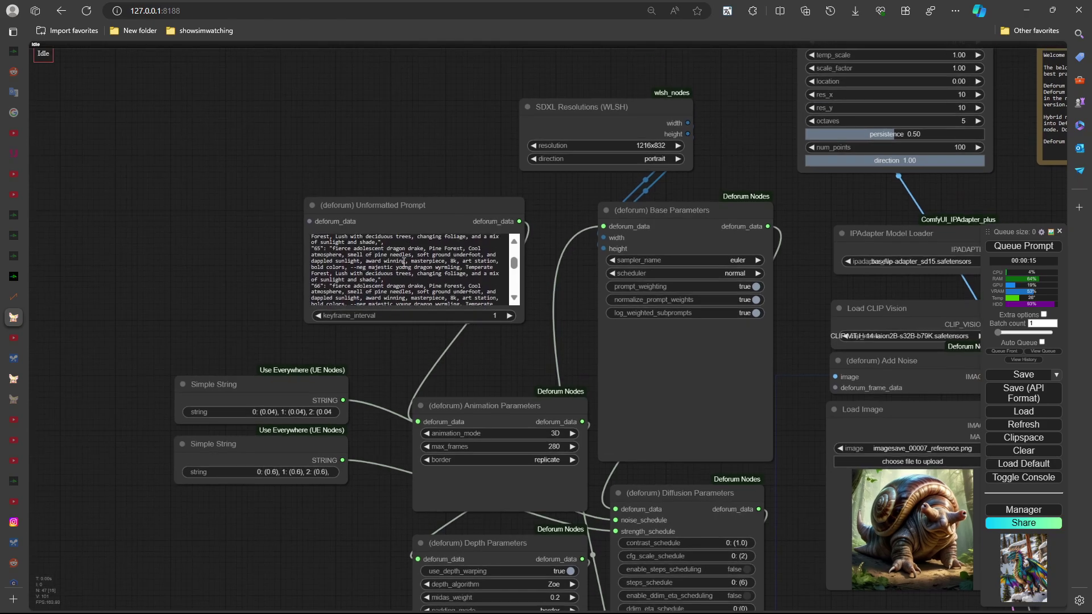
scroll(405, 262, up, 1)
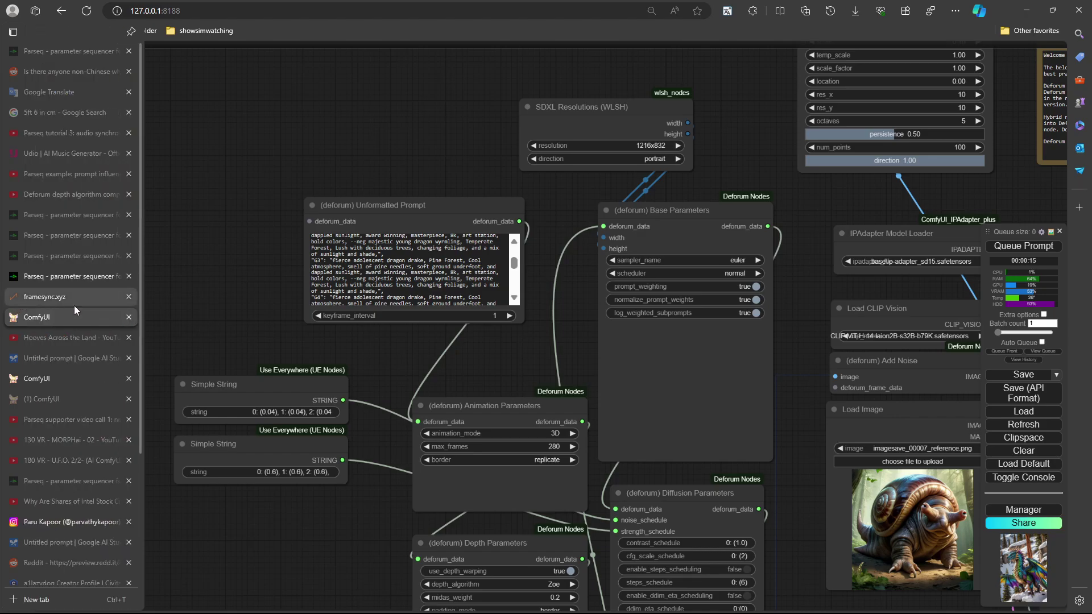
Trace the Simple String audio keyframes into the translation_x, translation_y, translation_z, zoom and transform_center_y inputs.
drag(174, 291, 115, 191)
drag(219, 440, 220, 309)
drag(208, 399, 163, 237)
scroll(257, 319, down, 2)
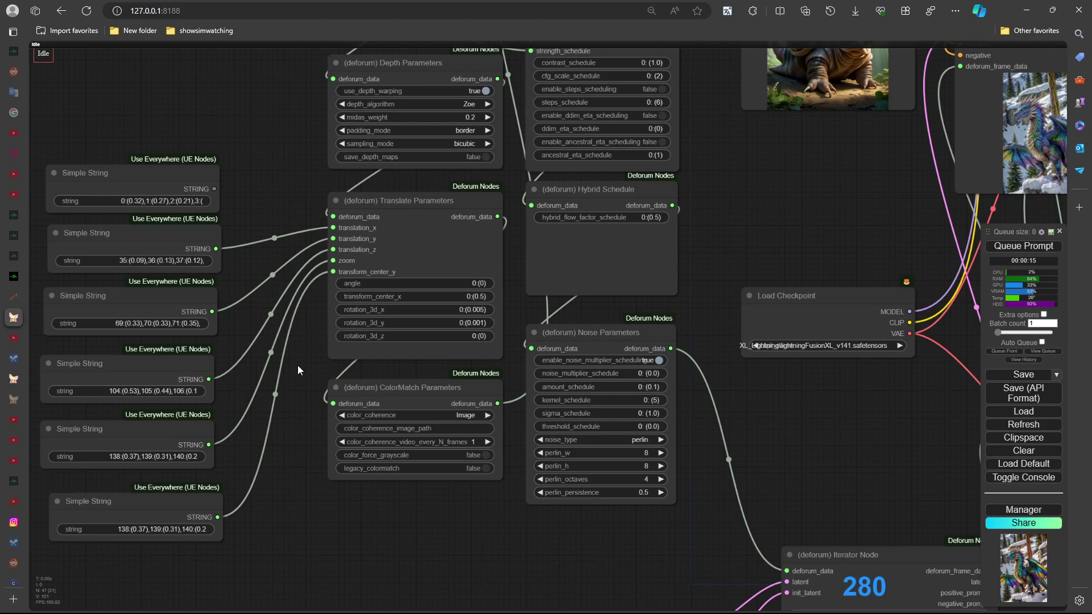
scroll(736, 334, down, 5)
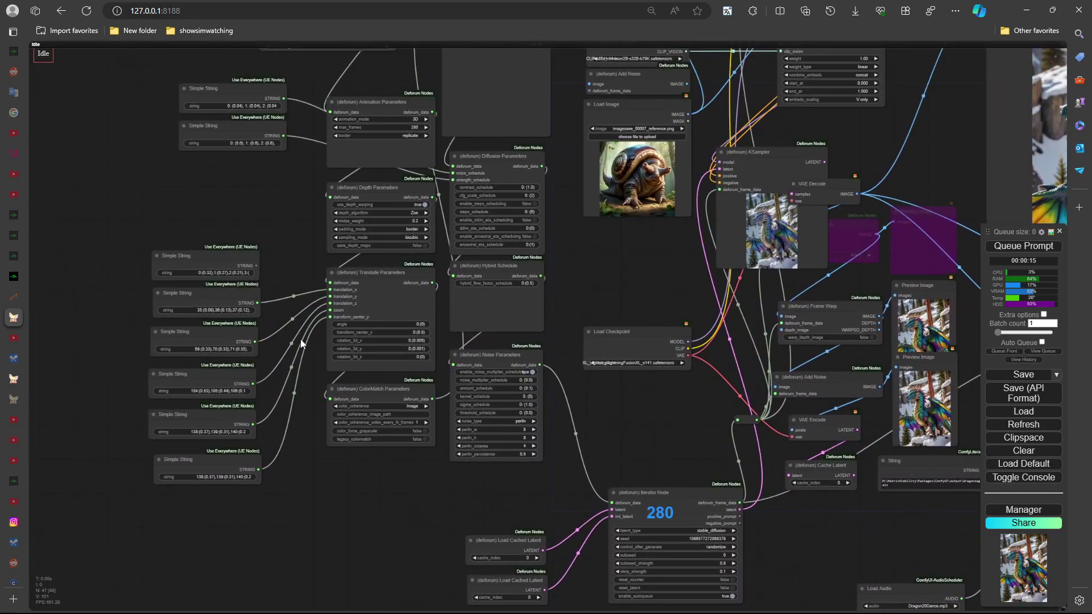
scroll(302, 336, up, 5)
scroll(302, 323, down, 3)
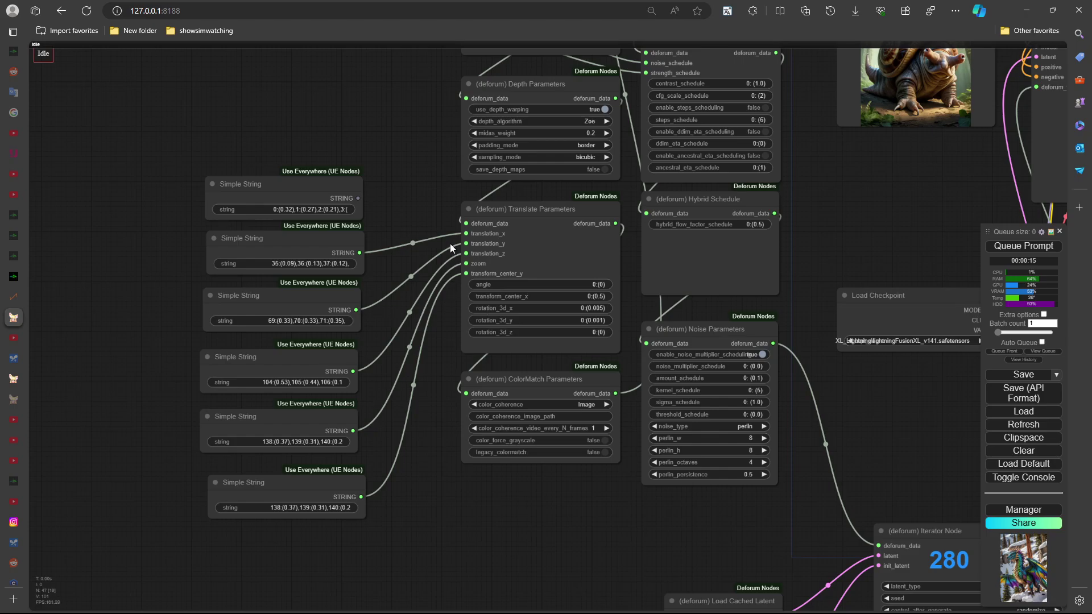
Follow the workflow from the parameter nodes through the KSampler to the Save Video node, and survey the whole graph.
drag(566, 201, 520, 256)
drag(758, 263, 511, 306)
drag(593, 299, 187, 248)
scroll(187, 272, down, 4)
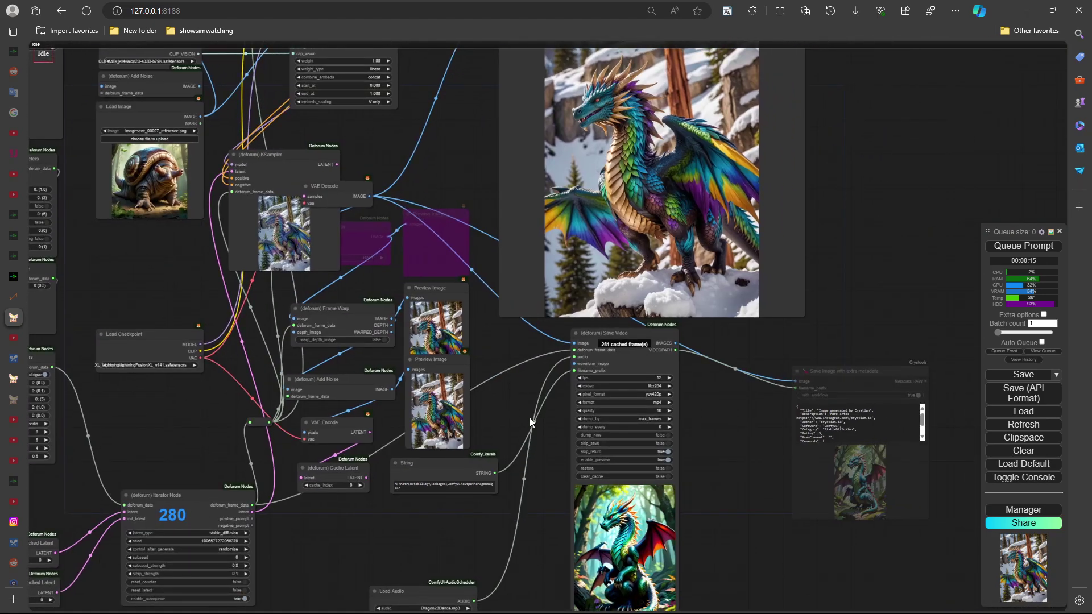
drag(530, 418, 721, 292)
drag(405, 312, 537, 366)
drag(442, 224, 666, 296)
drag(323, 206, 375, 375)
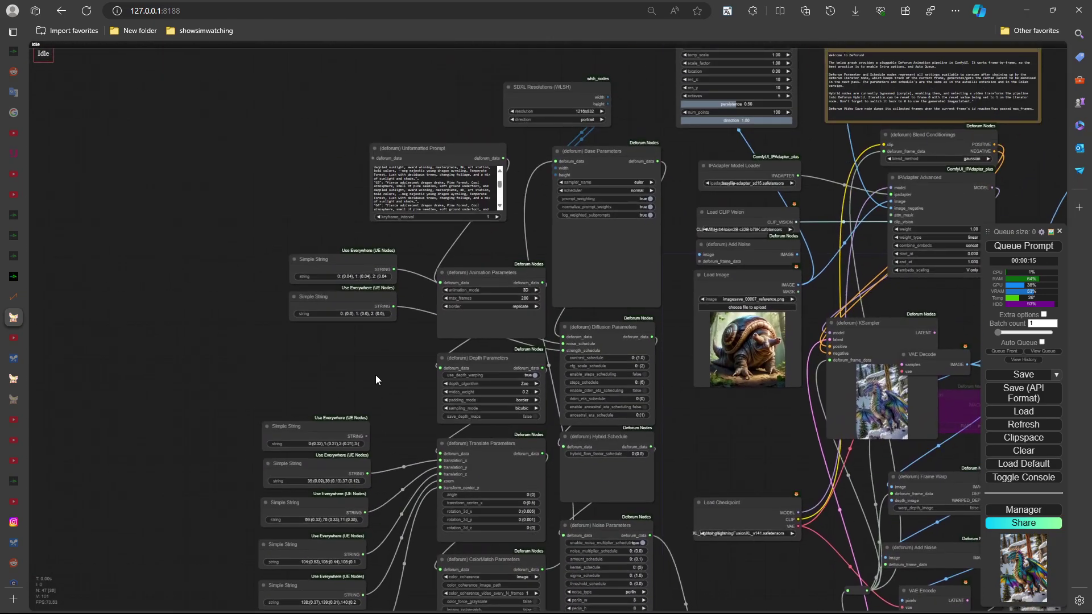
scroll(376, 376, down, 10)
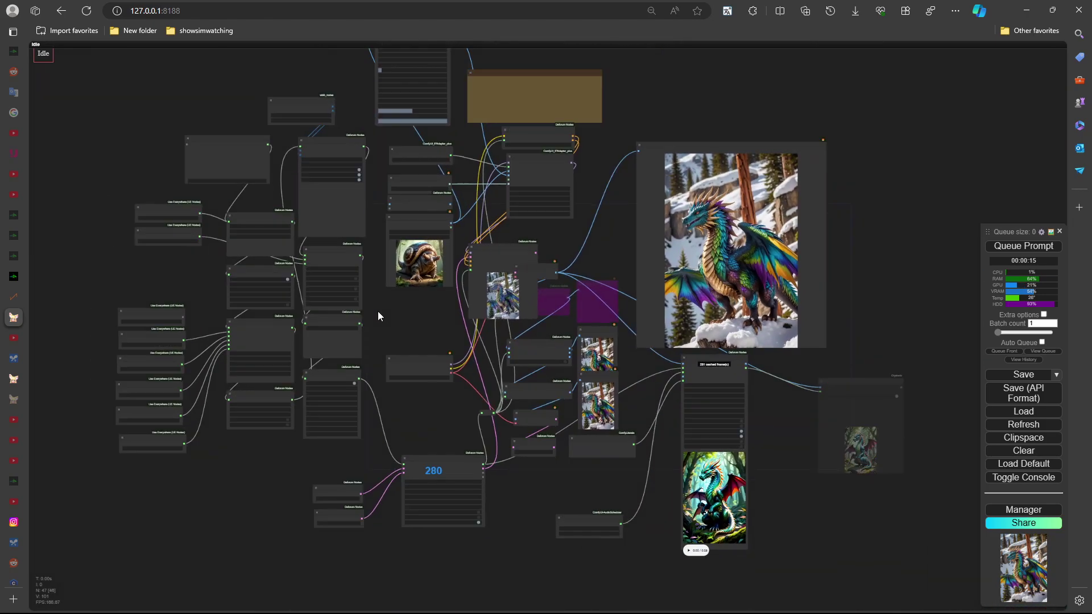
scroll(377, 312, up, 4)
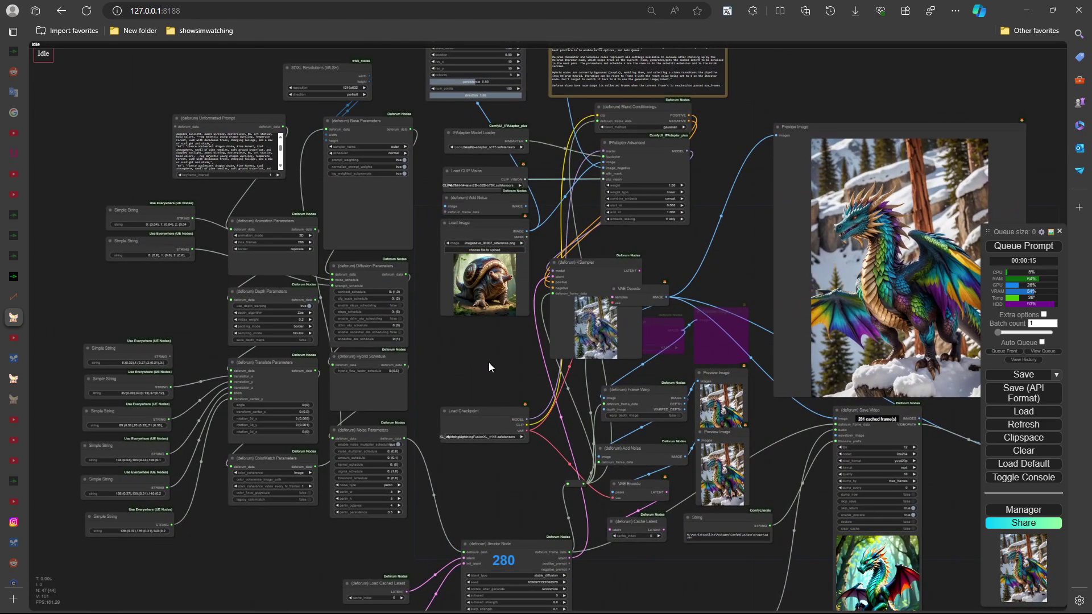
drag(488, 352, 482, 363)
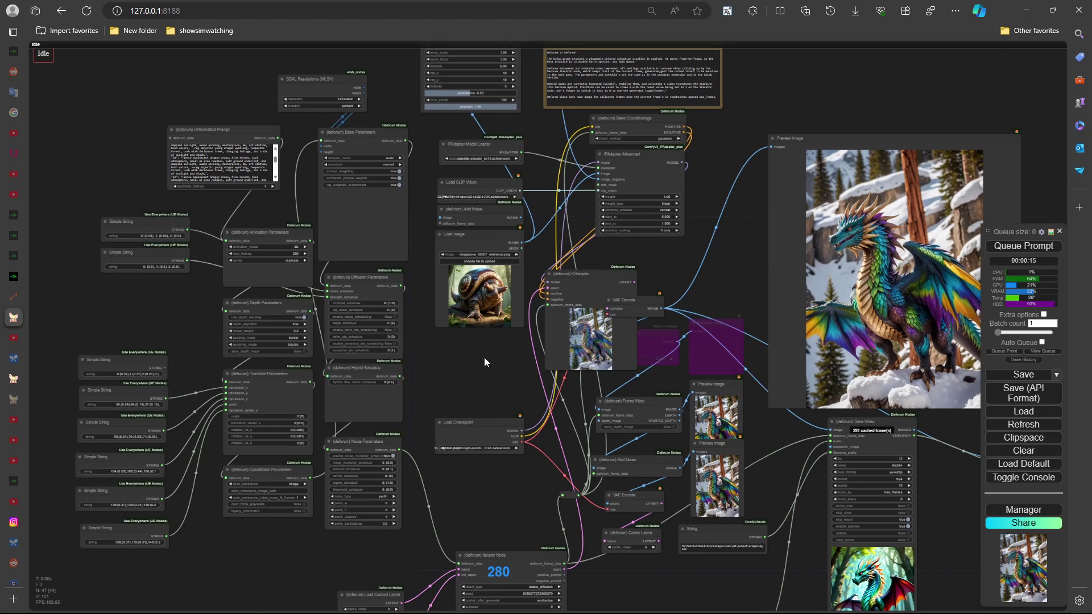
drag(482, 350, 550, 383)
Inspect the Translate, Diffusion, Hybrid Schedule and Noise Parameters nodes and their path to the Iterator Node.
drag(286, 341, 314, 274)
scroll(316, 306, up, 4)
scroll(287, 316, up, 3)
drag(286, 315, 395, 243)
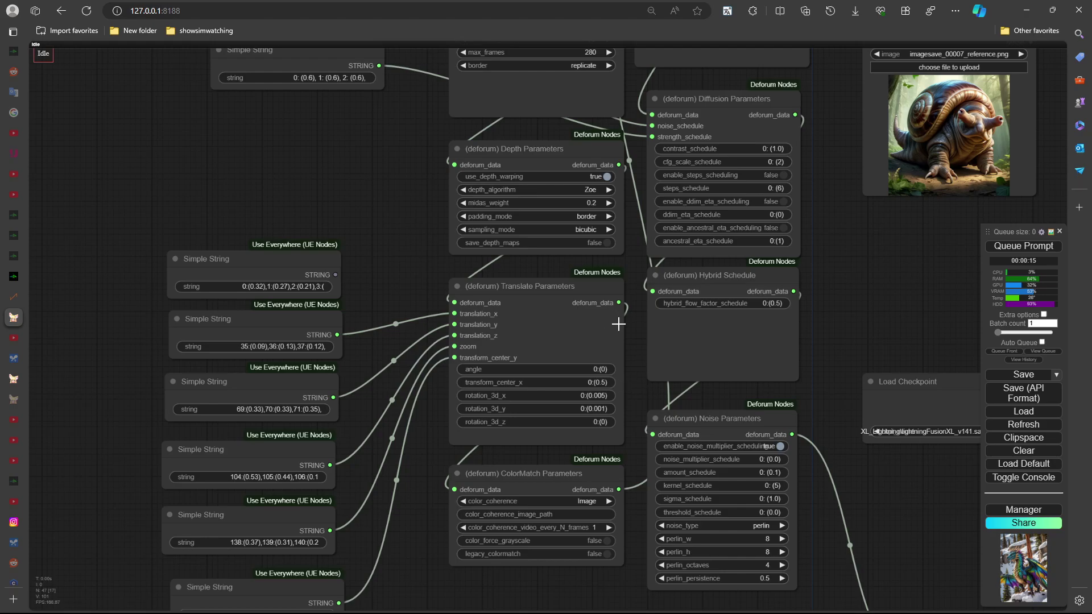
drag(682, 336, 569, 360)
drag(625, 292, 741, 281)
drag(882, 300, 539, 266)
scroll(486, 247, down, 3)
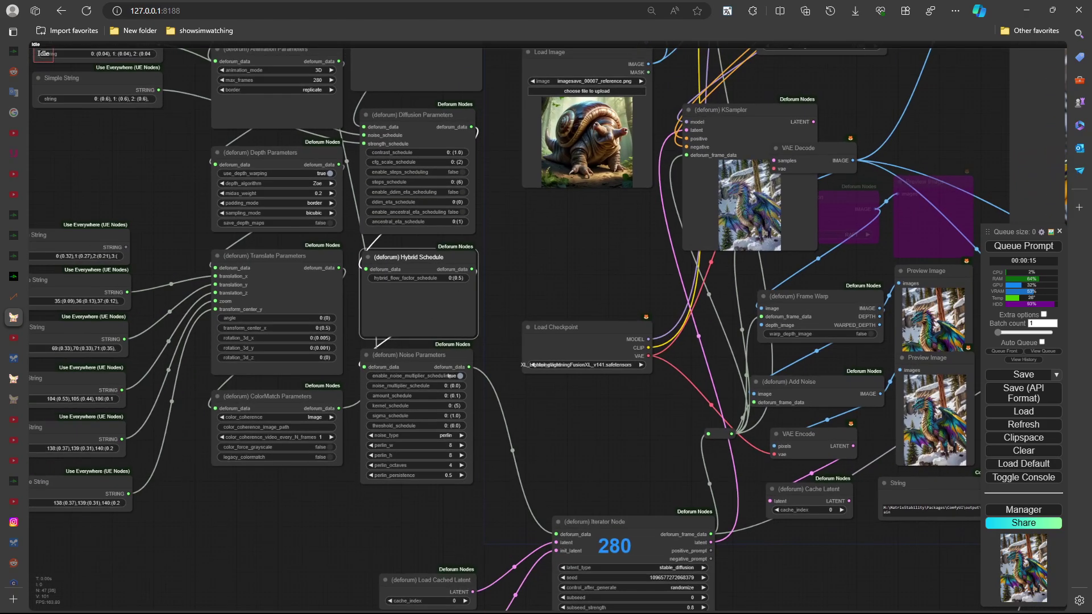